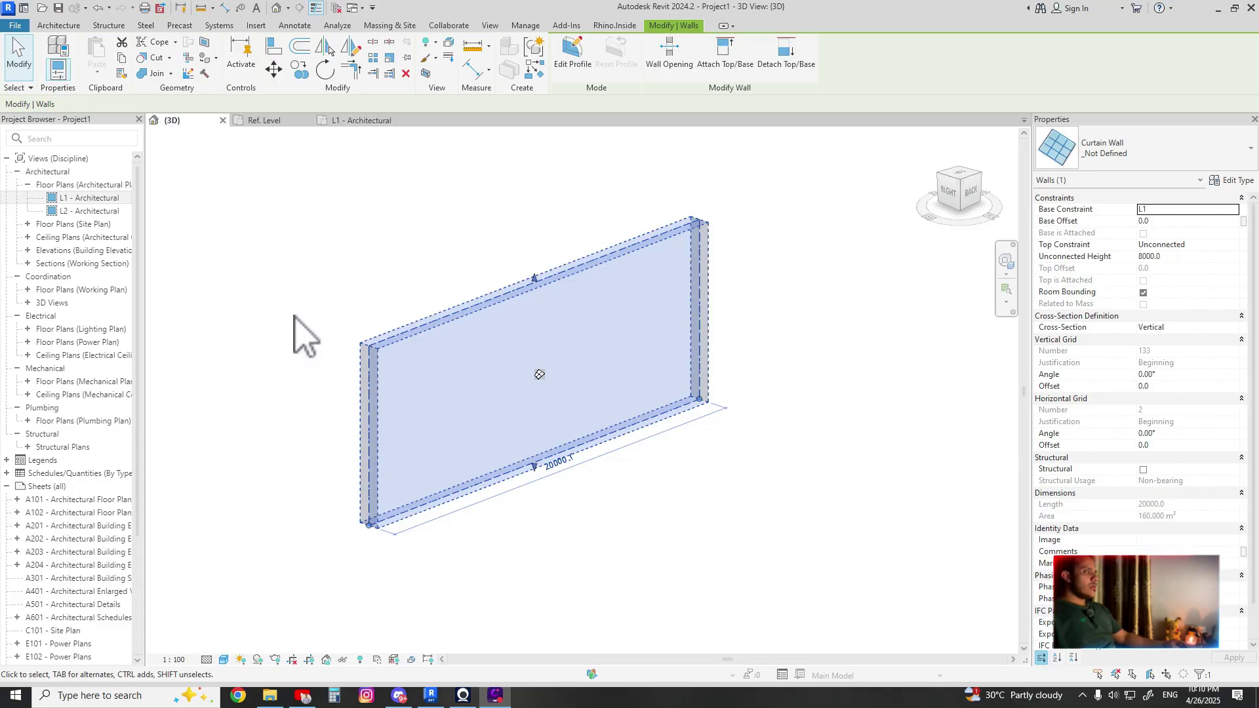
- Reposition the 3D view and select the curtain wall
scroll(323, 309, down, 2)
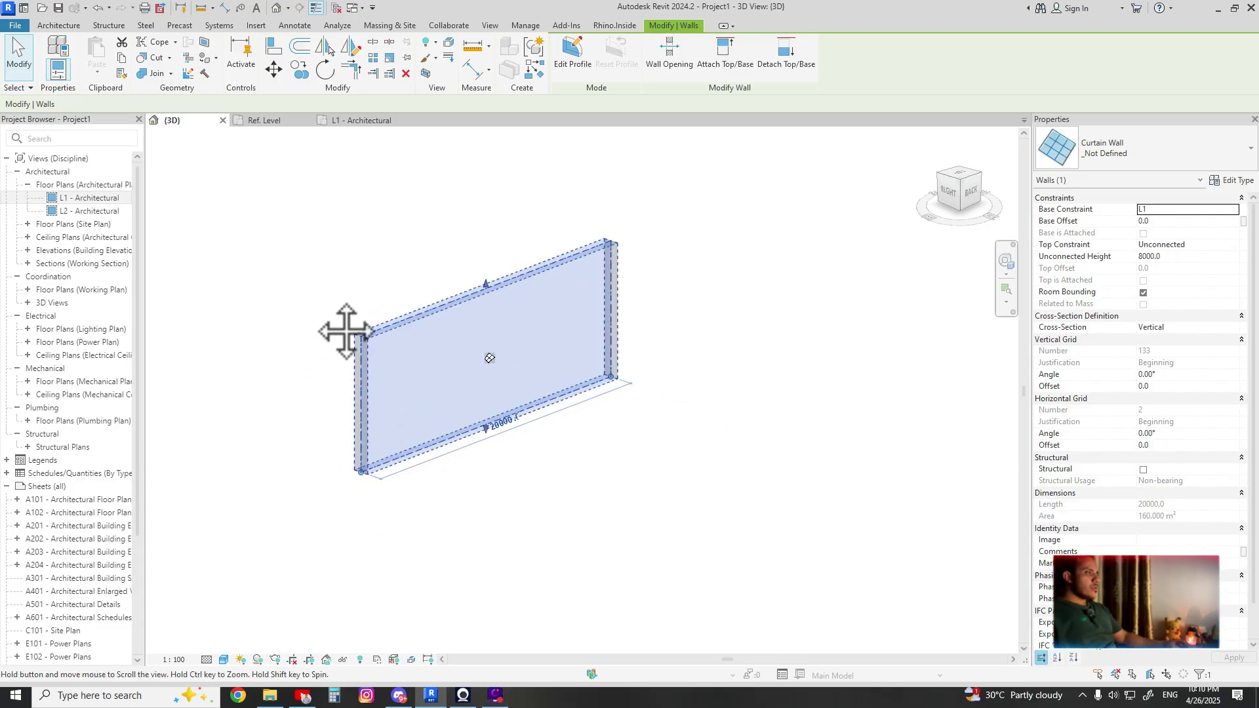
middle_drag(328, 332, 462, 434)
key(Escape)
click(457, 414)
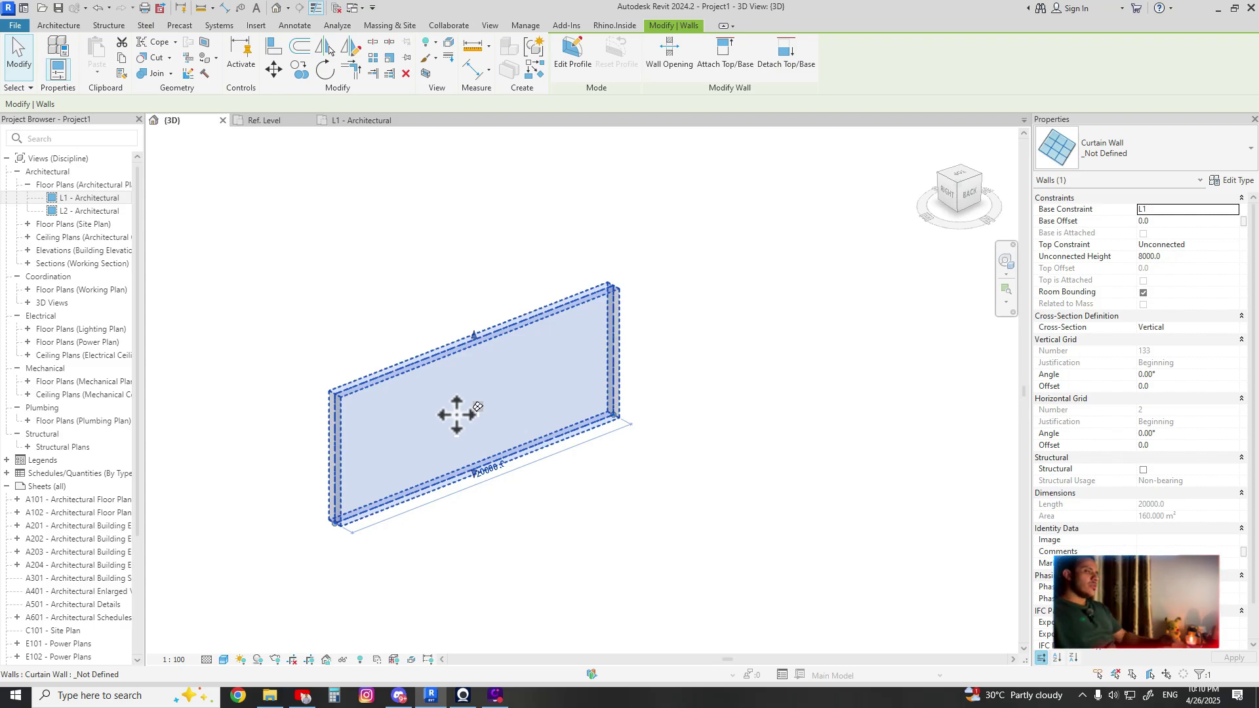
scroll(421, 476, up, 2)
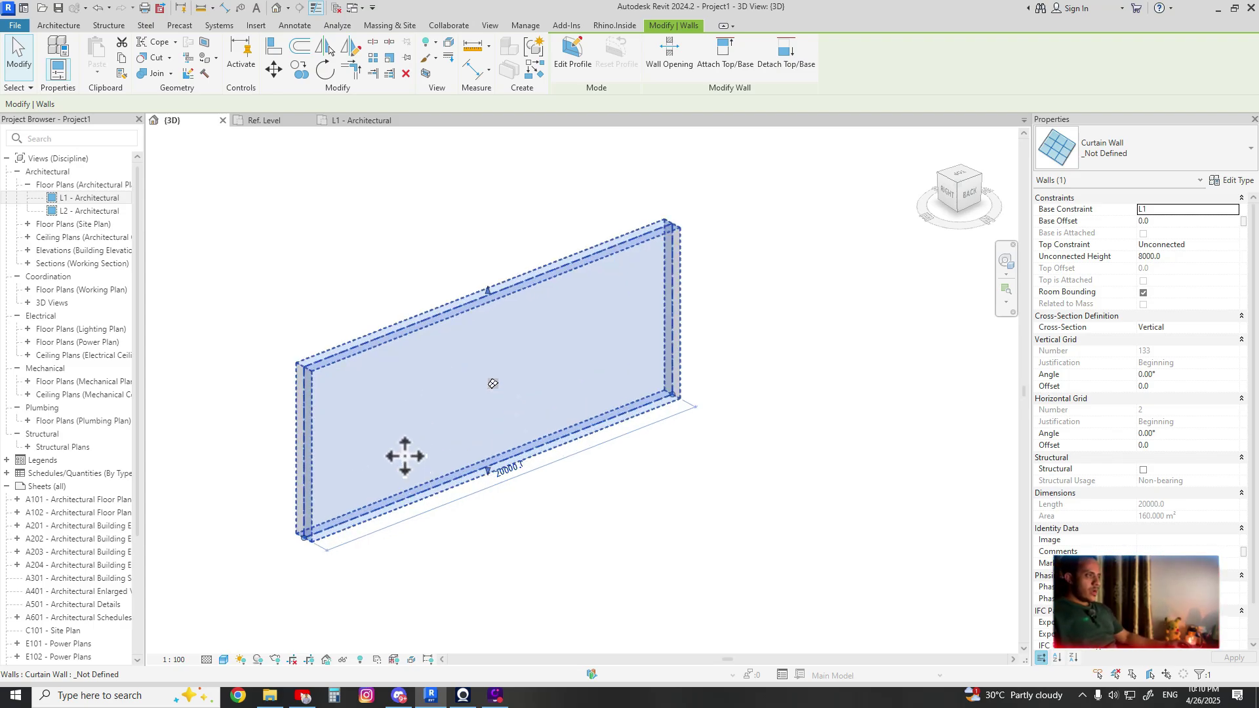
middle_drag(390, 438, 427, 365)
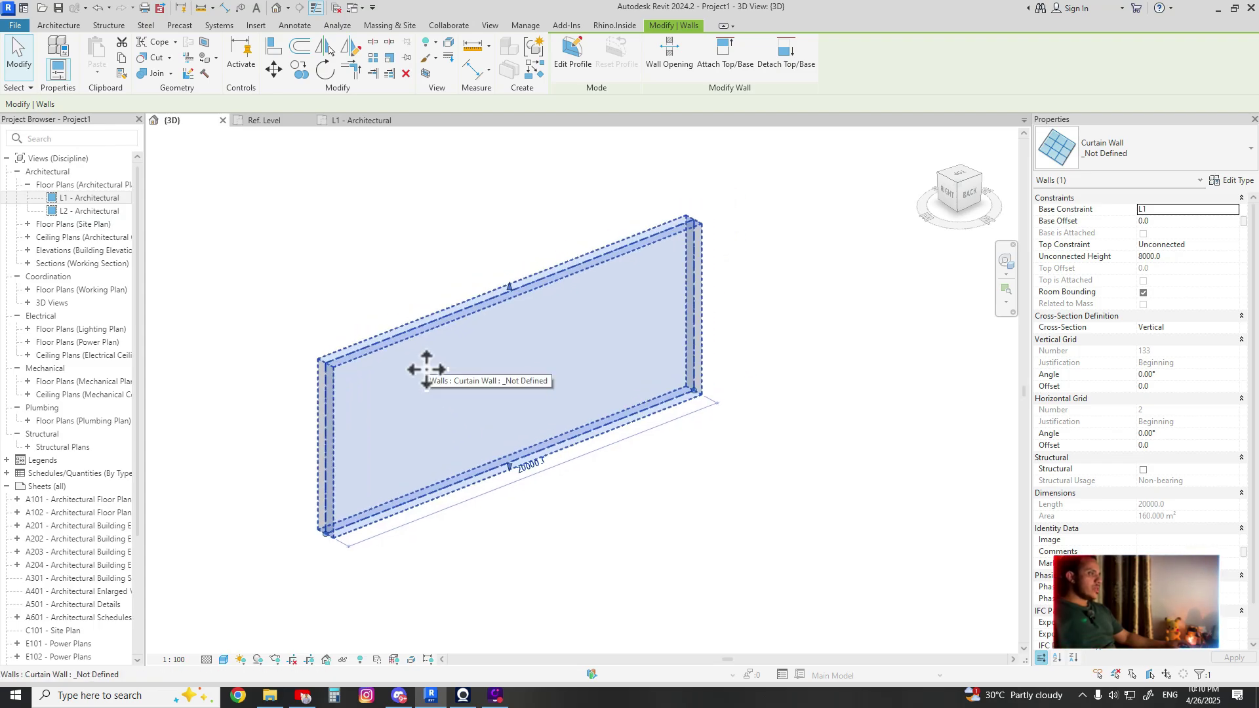
middle_drag(423, 373, 485, 405)
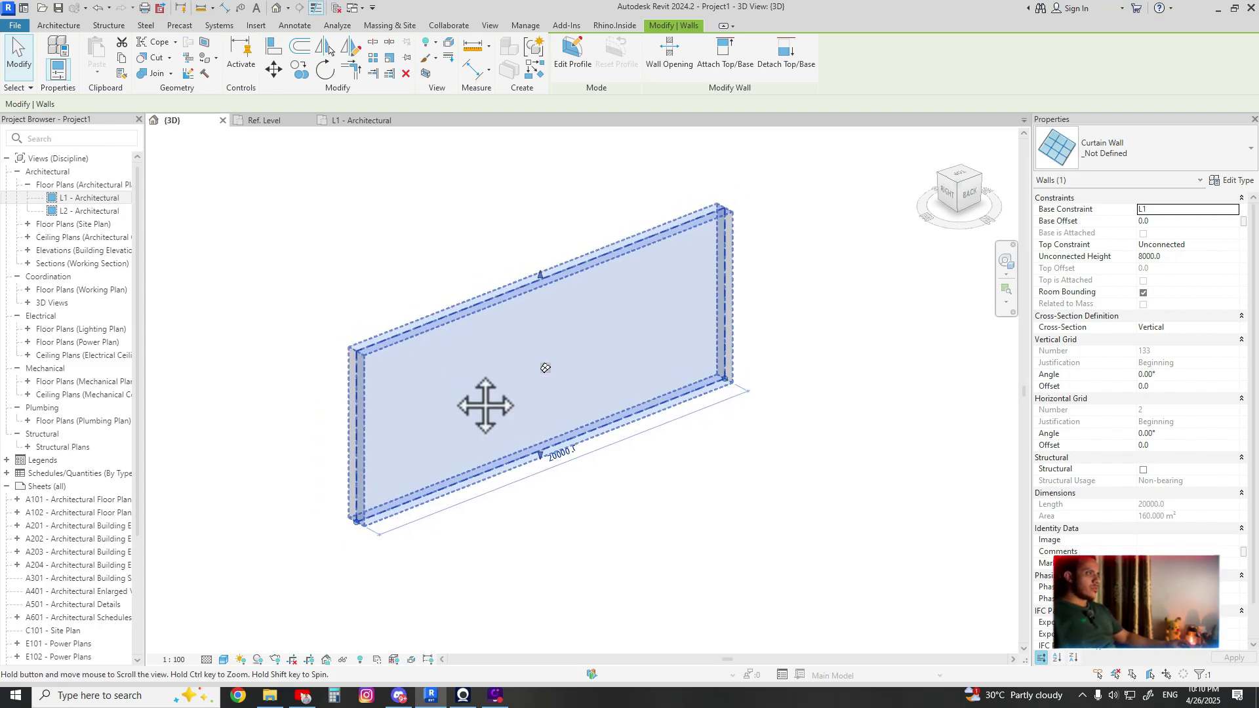
click(531, 590)
click(430, 415)
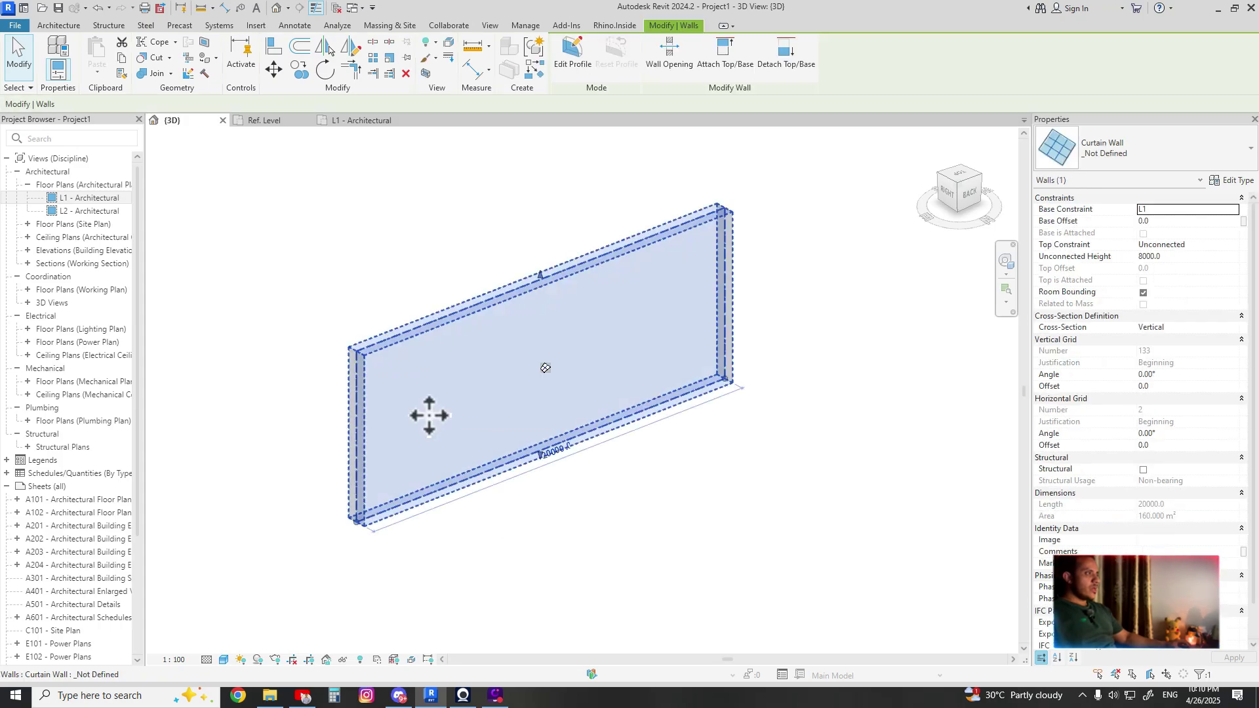
- Duplicate the curtain wall's type from _Not Defined as WoodenSlats
click(1230, 182)
scroll(628, 346, down, 1)
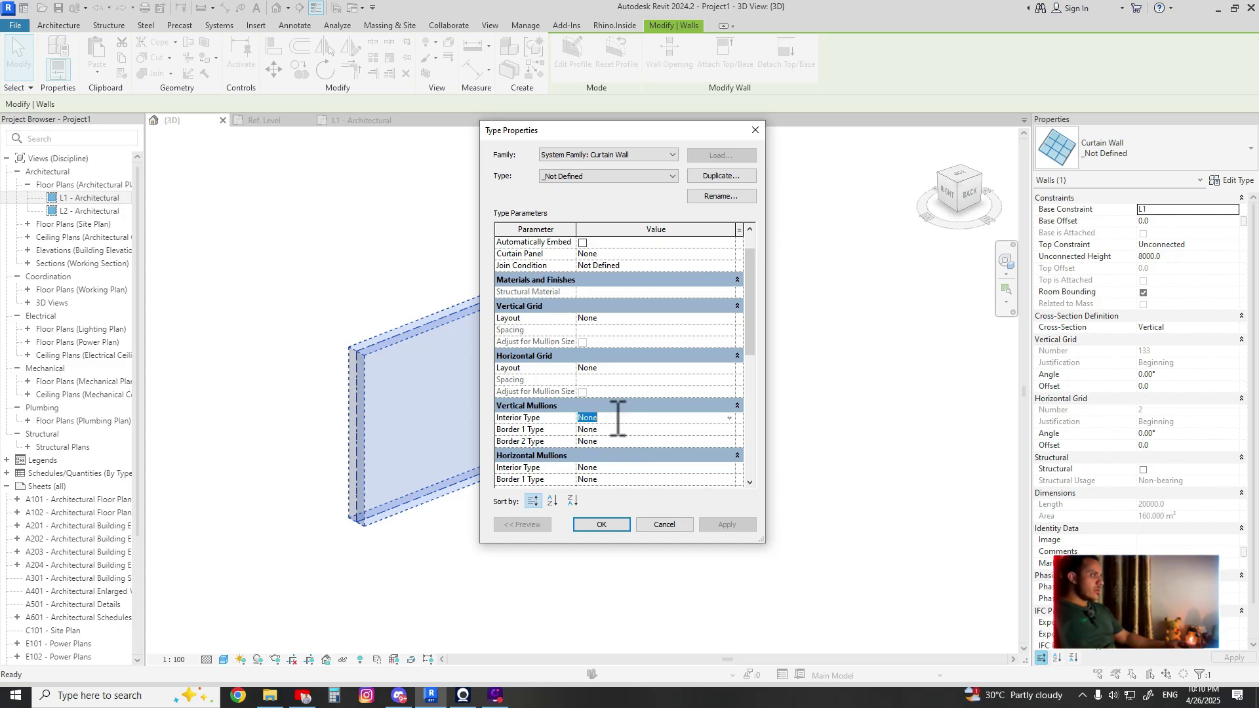
scroll(544, 406, down, 2)
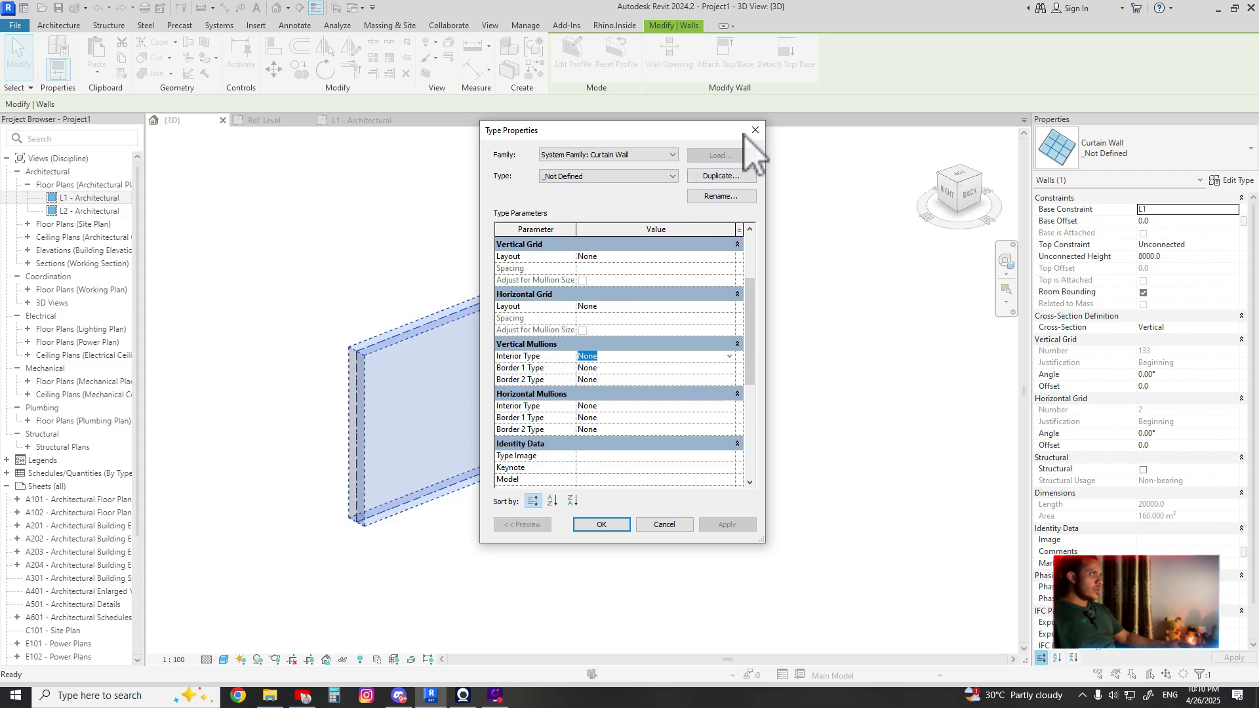
click(755, 130)
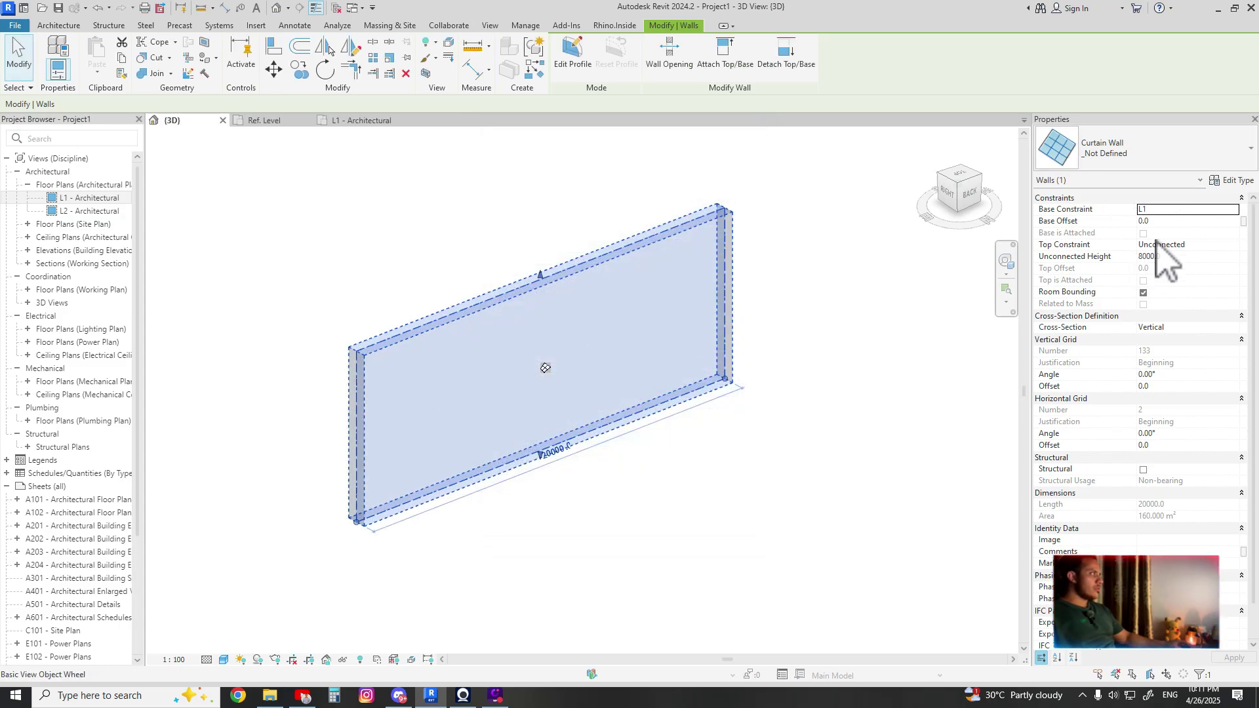
click(1231, 181)
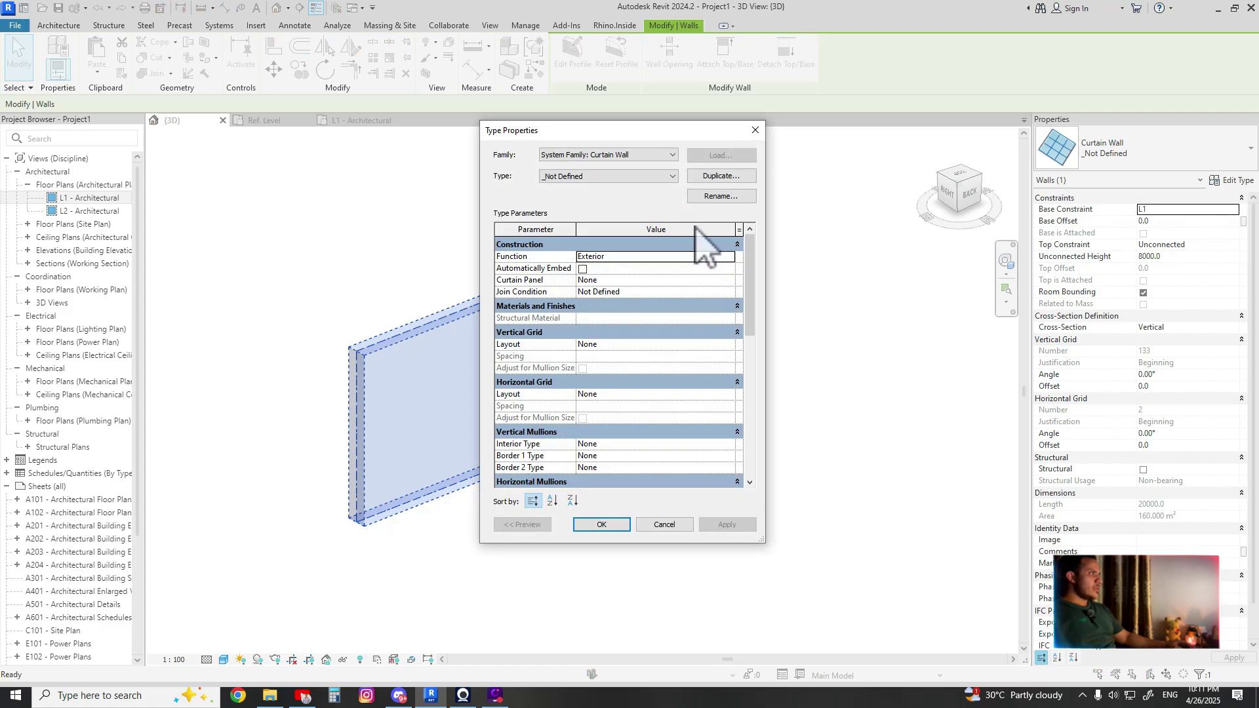
click(721, 176)
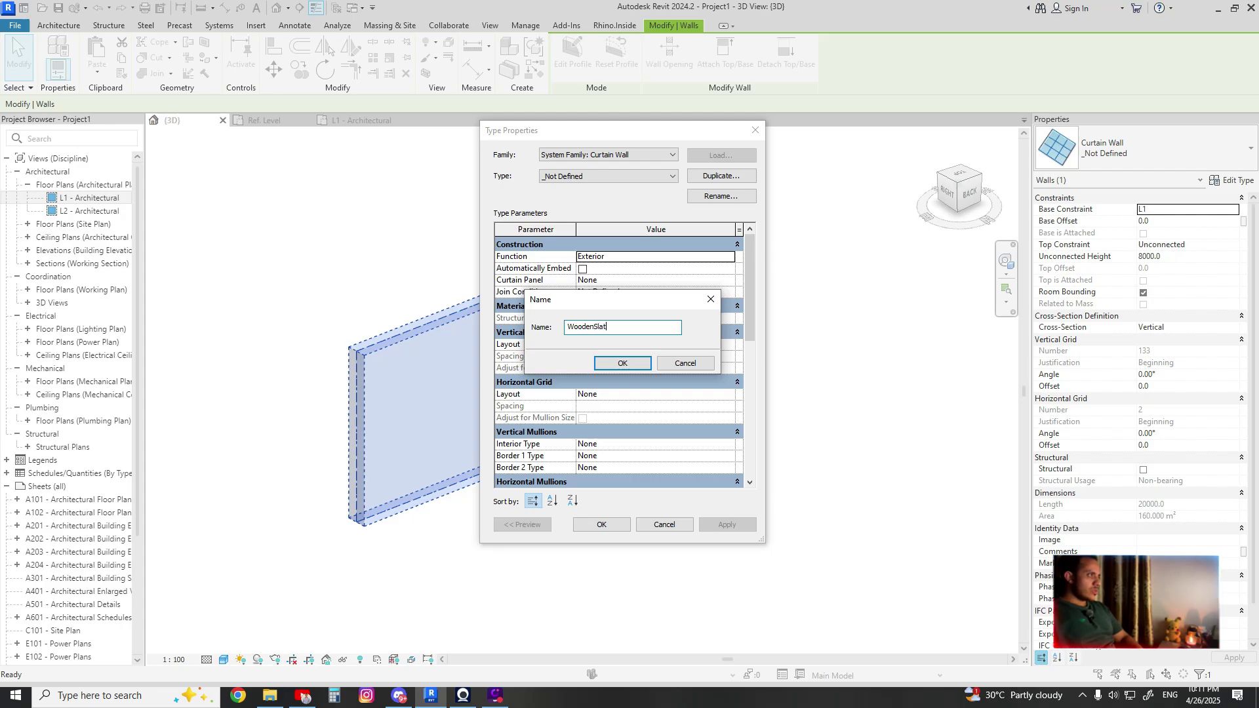
key(Return)
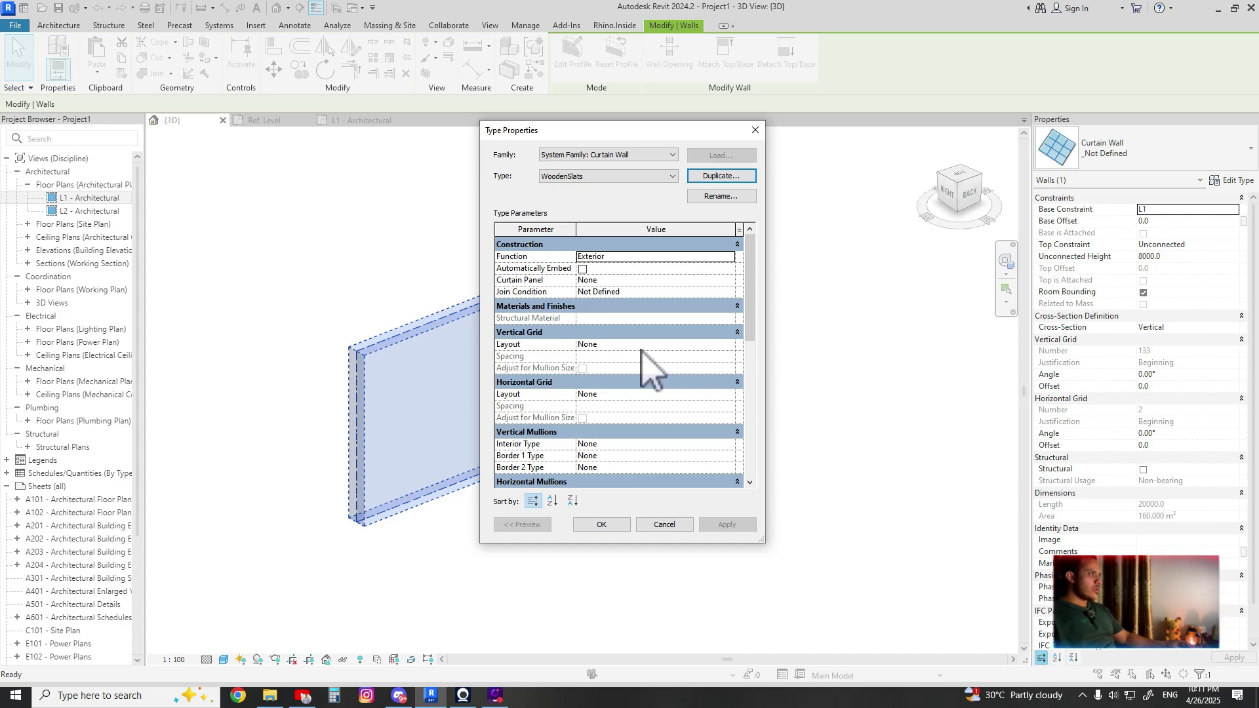
- Set the WoodenSlats vertical grid layout to Fixed Distance
click(640, 345)
click(729, 345)
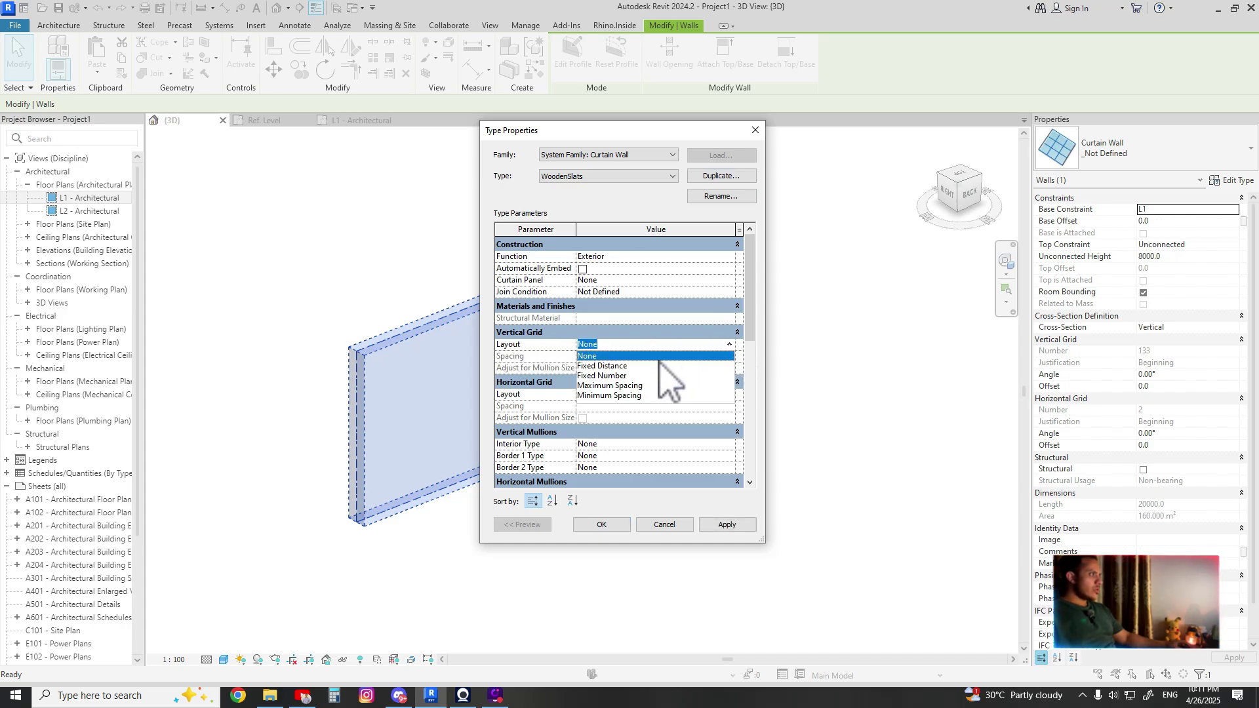
click(606, 367)
click(633, 356)
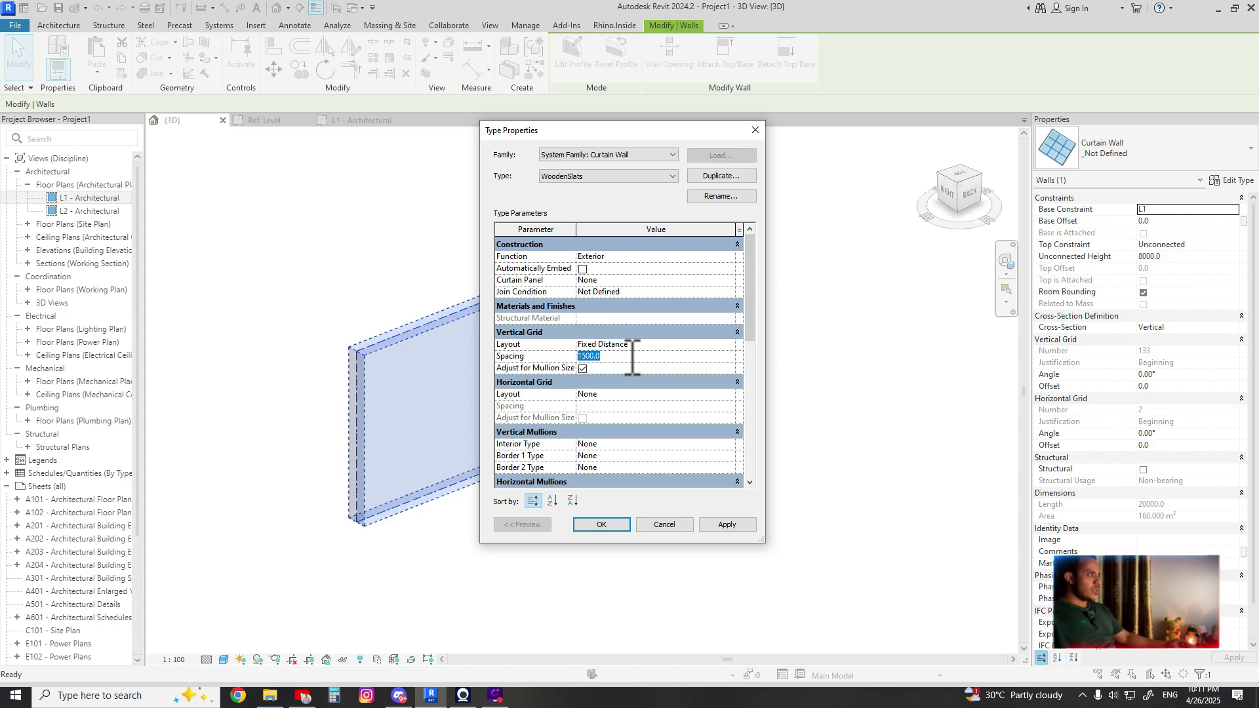
- Sketch explanatory slat lines on screen to illustrate the layout, then erase them
click(1049, 13)
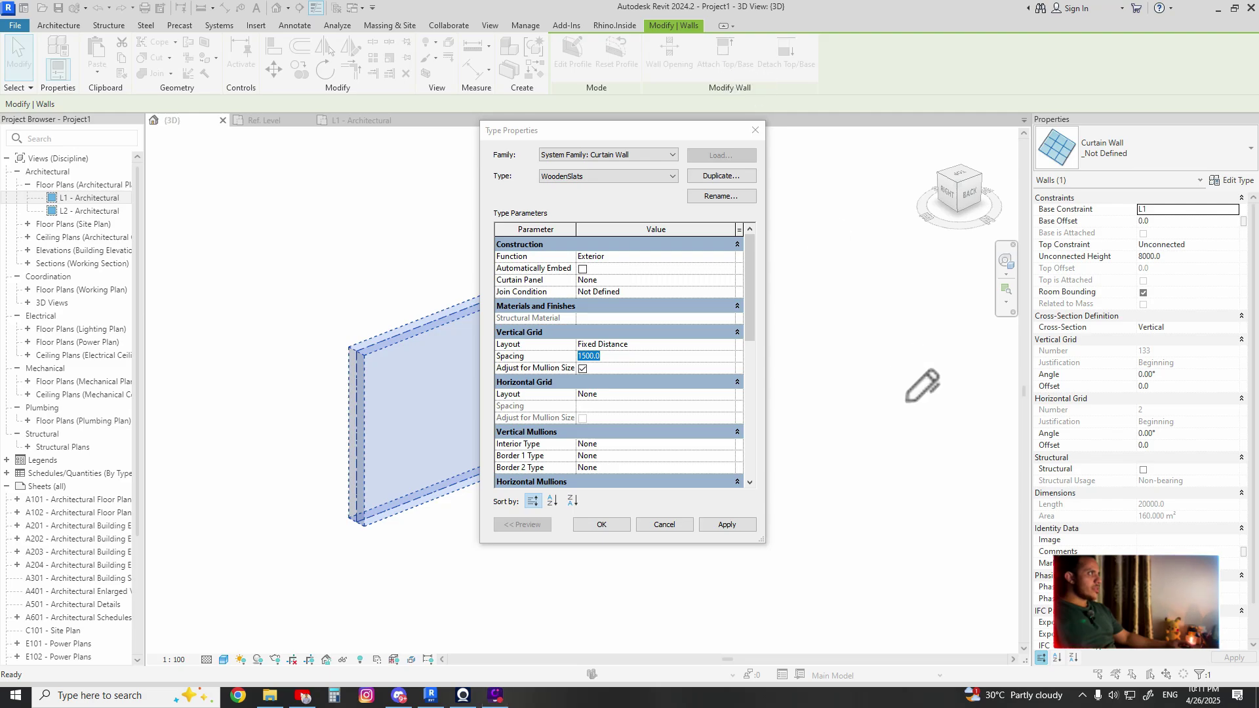
drag(920, 292, 928, 469)
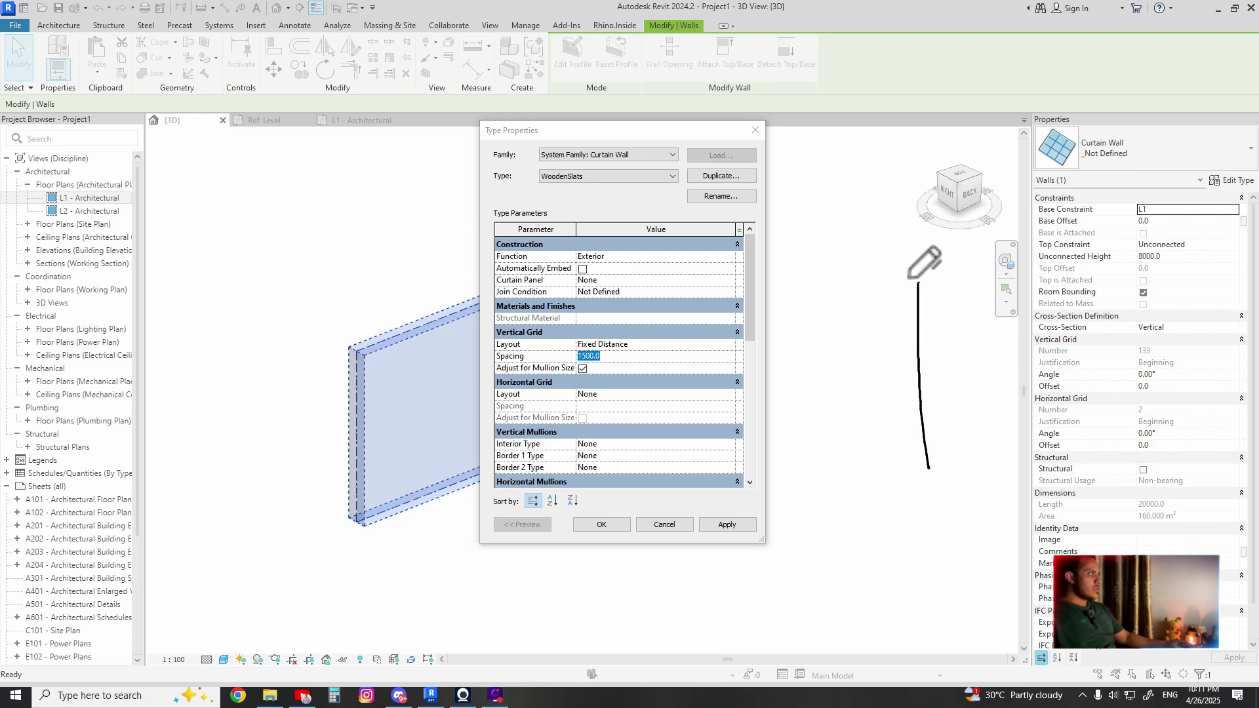
drag(896, 282, 898, 469)
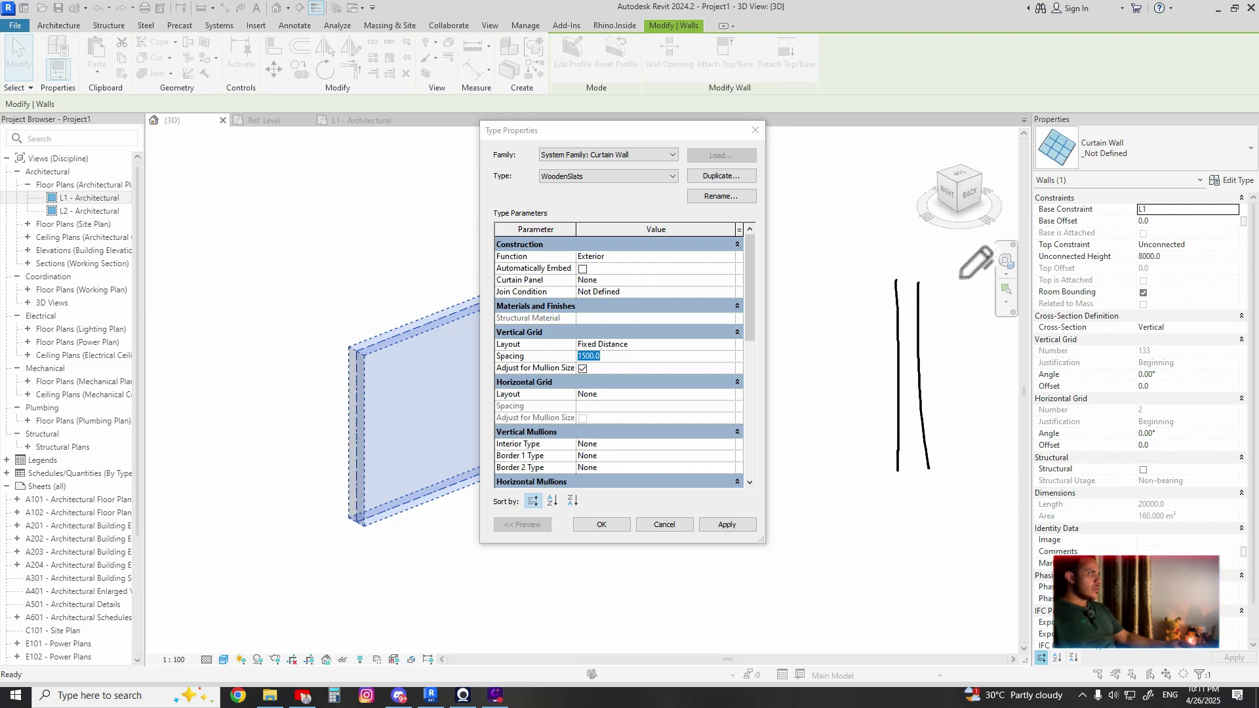
mouse_move(961, 263)
mouse_down()
mouse_move(955, 505)
mouse_move(606, 495)
mouse_up()
drag(628, 249, 610, 528)
mouse_move(598, 266)
mouse_down()
mouse_move(982, 266)
mouse_move(917, 281)
mouse_move(926, 514)
mouse_up()
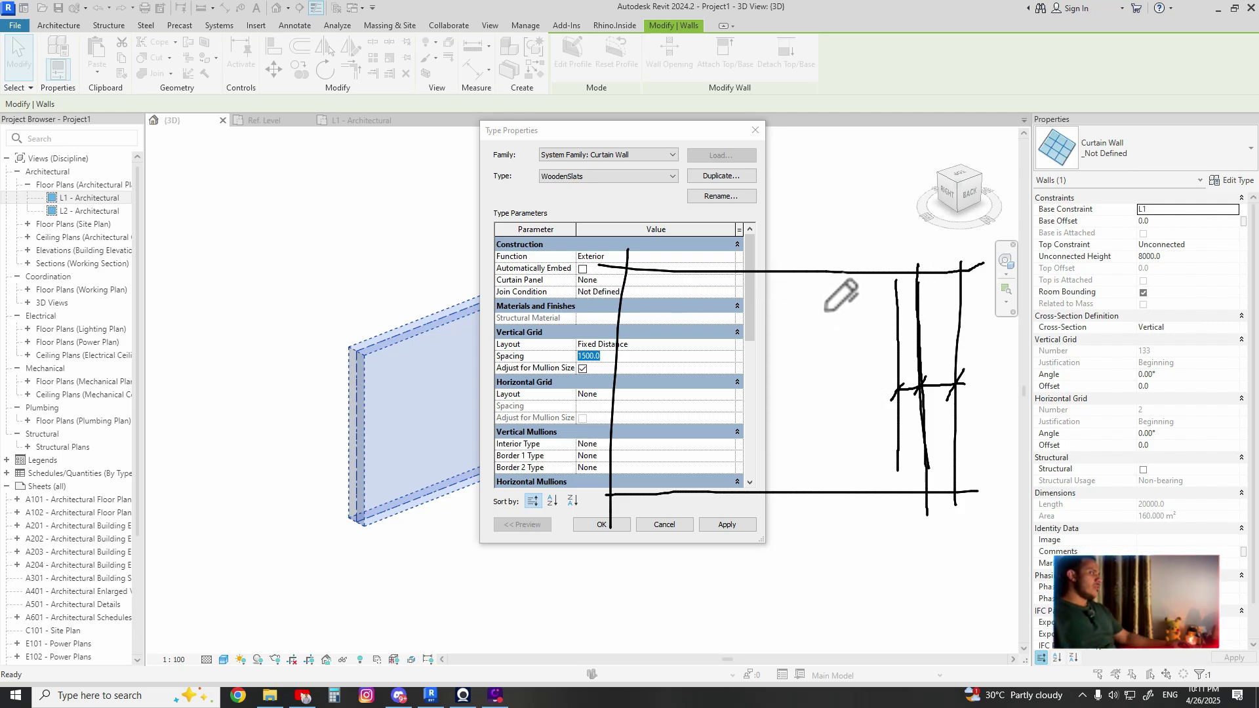
key(e)
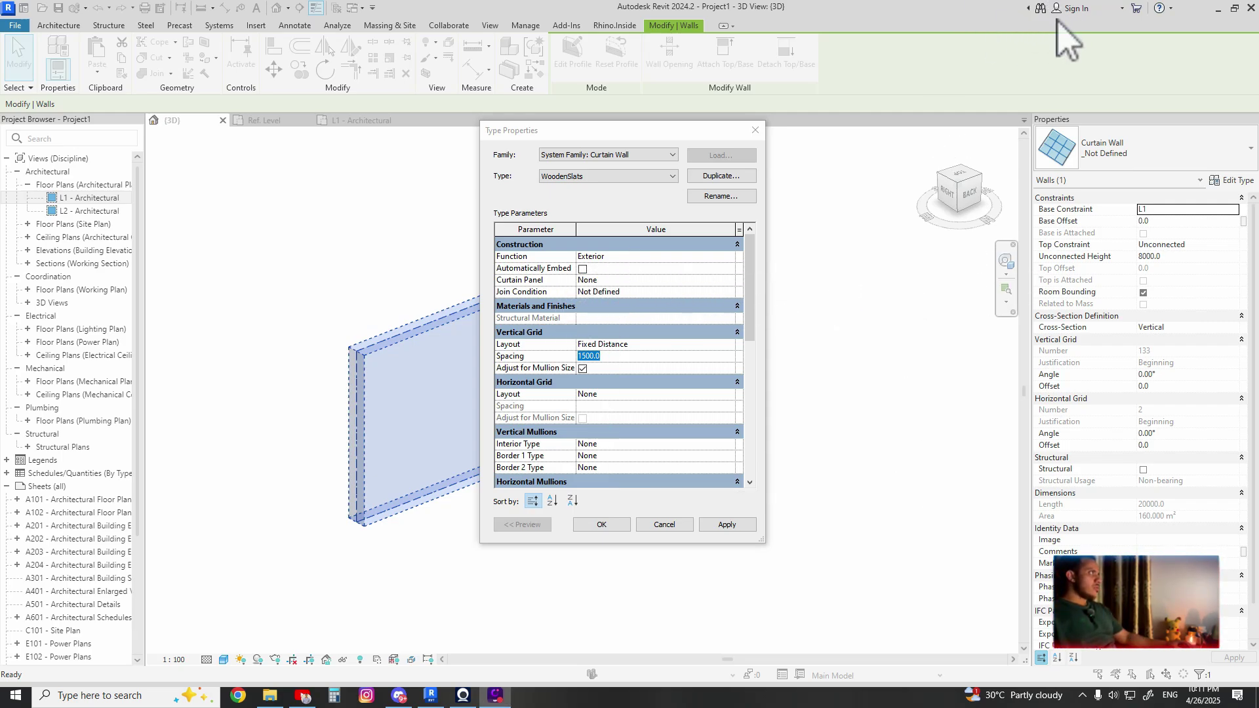
- Enter 150 as the vertical grid spacing and apply the type changes
click(621, 357)
text(150)
key(Return)
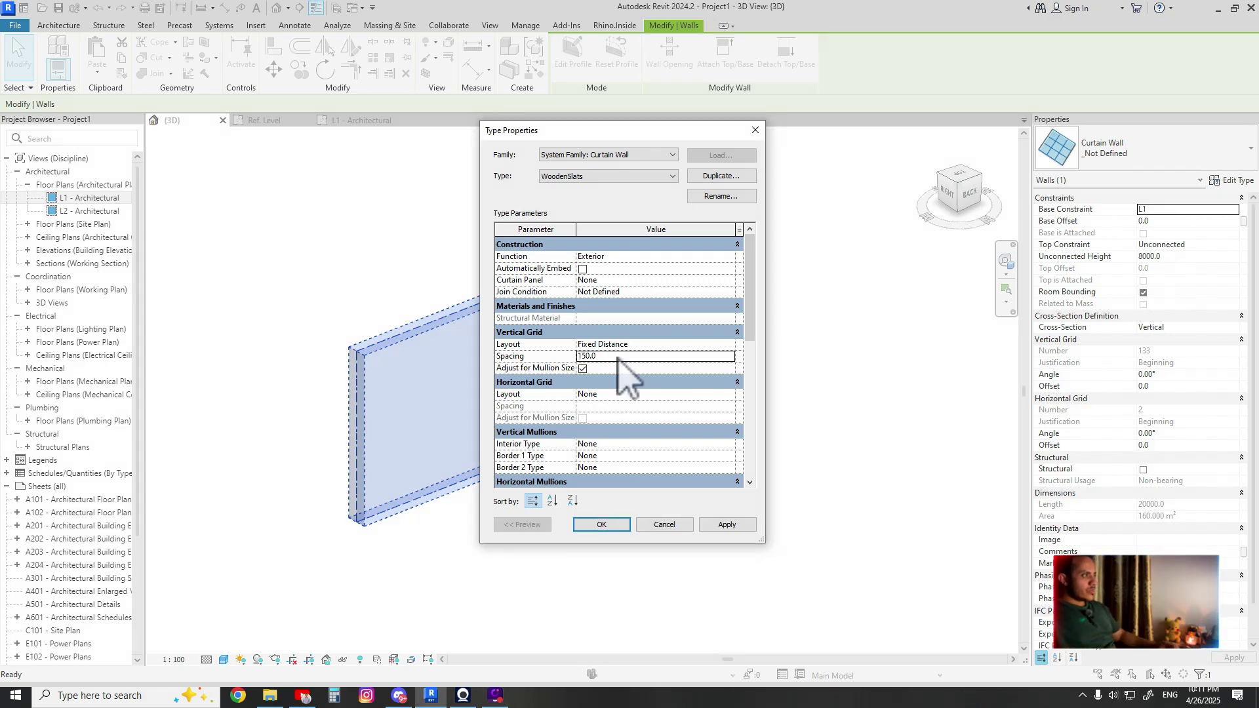
click(721, 524)
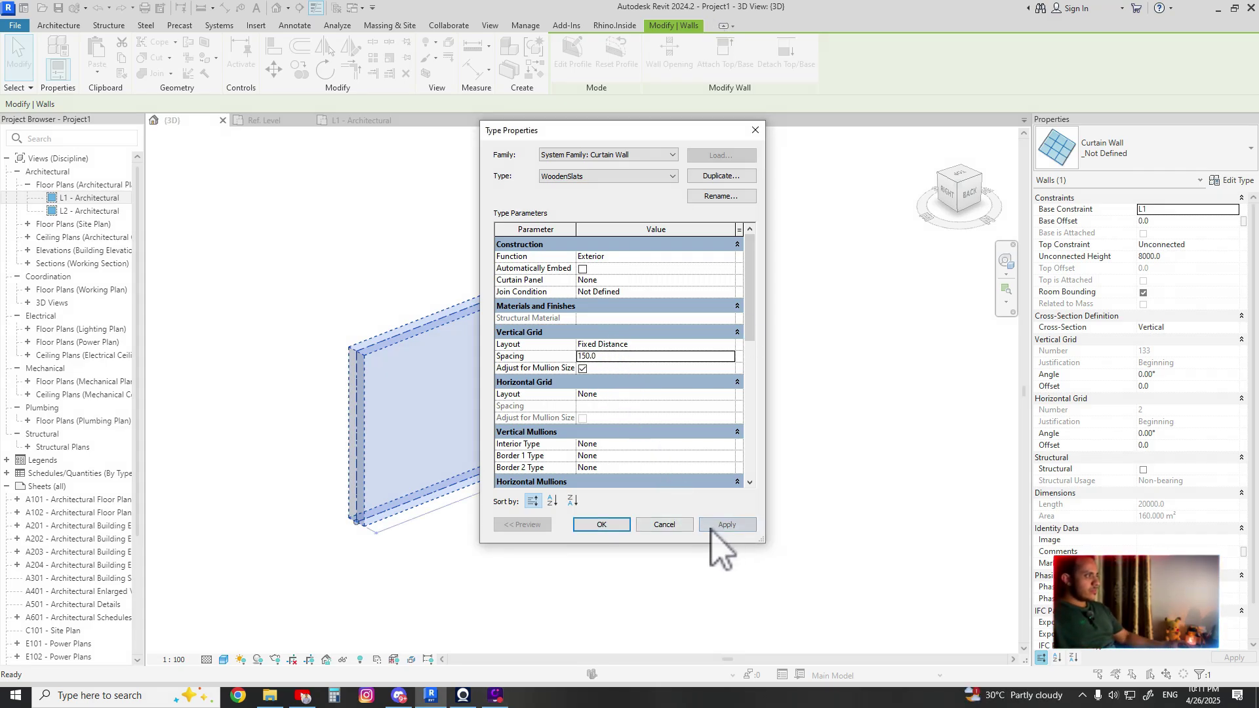
click(600, 524)
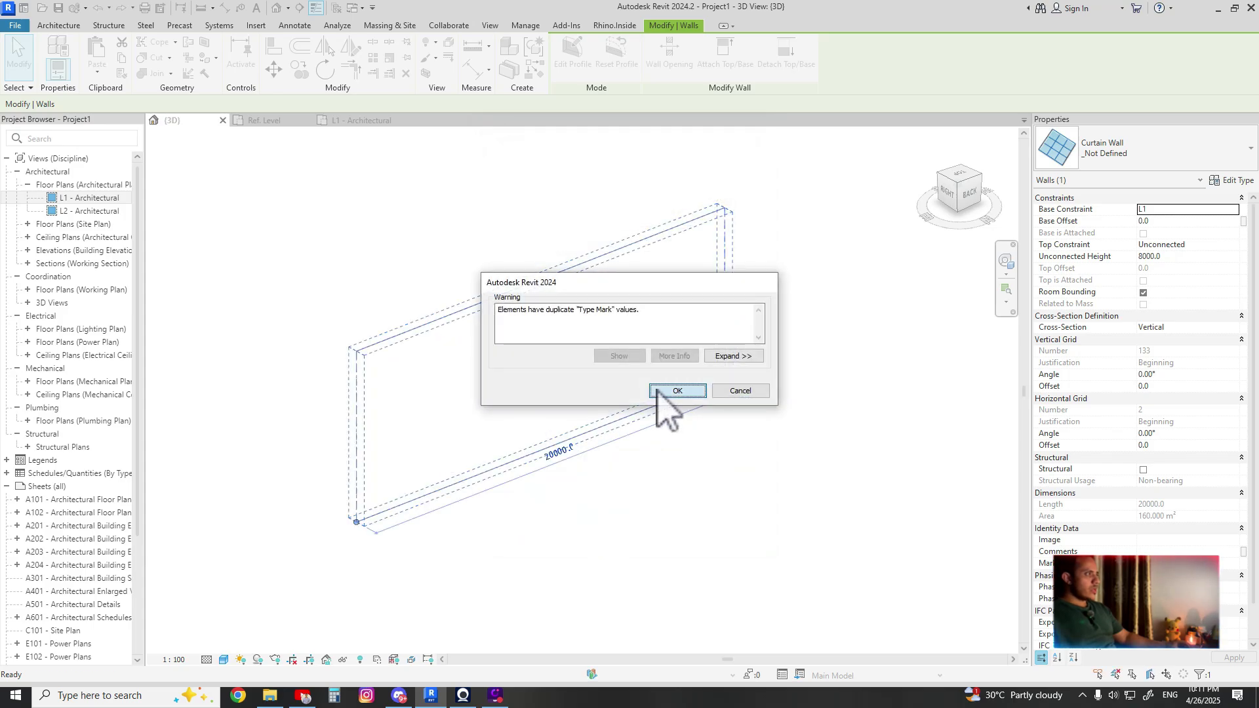
- Dismiss the Type Mark warning, inspect the WoodenSlats wall, and undo an accidental change
click(656, 389)
shift+middle_drag(545, 367, 247, 352)
click(457, 413)
click(416, 464)
click(429, 505)
click(436, 514)
click(427, 348)
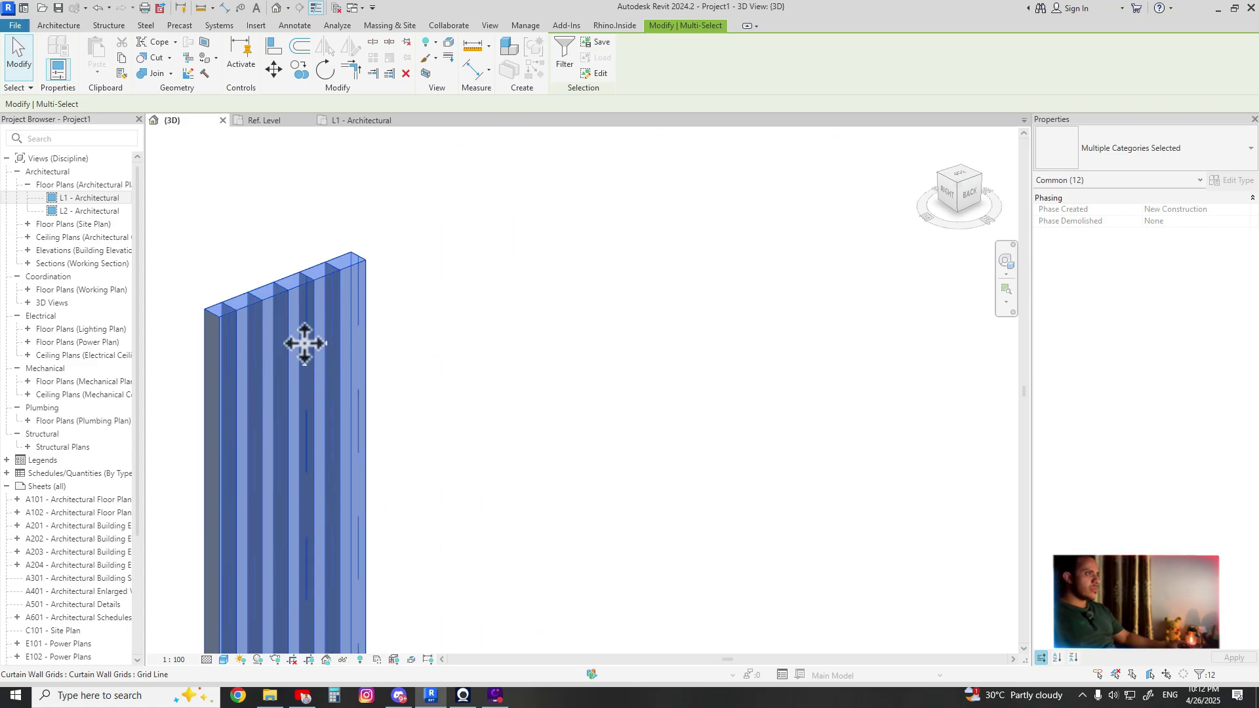
shift+middle_drag(450, 303, 321, 331)
key(ctrl+z)
click(352, 371)
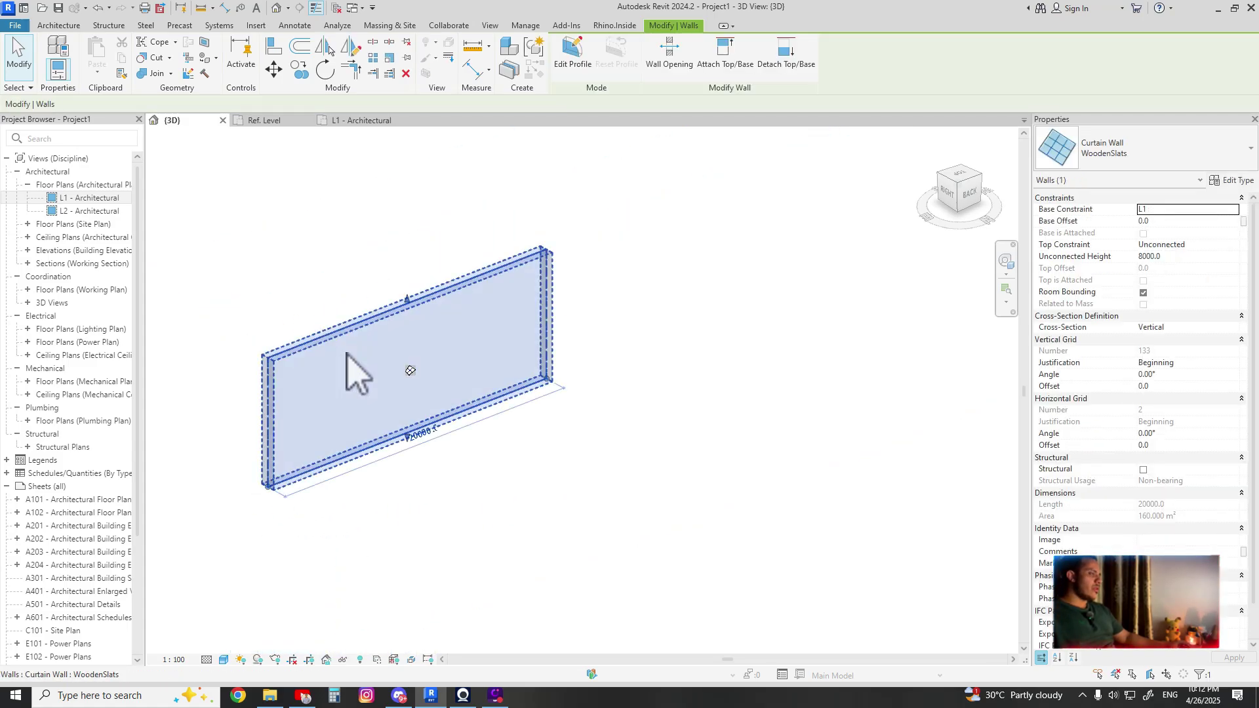
- Close the Ref. Level view without saving Family1, and close the L1 view
click(307, 120)
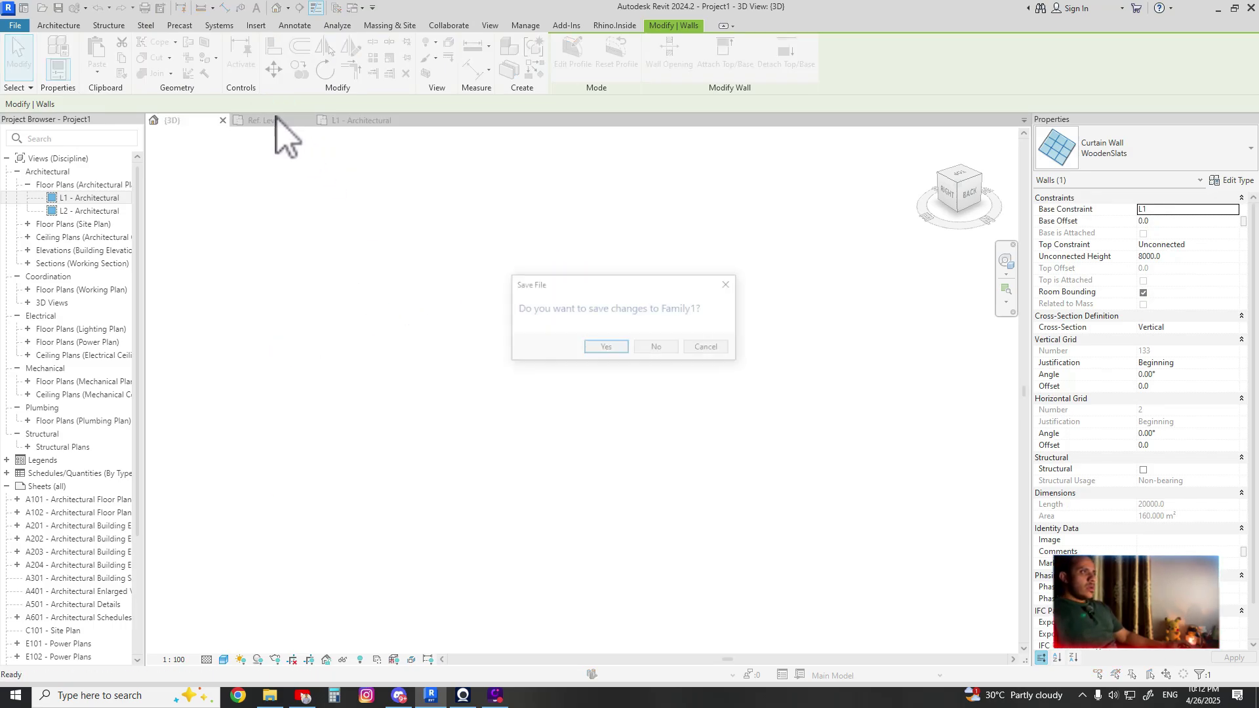
click(674, 353)
click(315, 120)
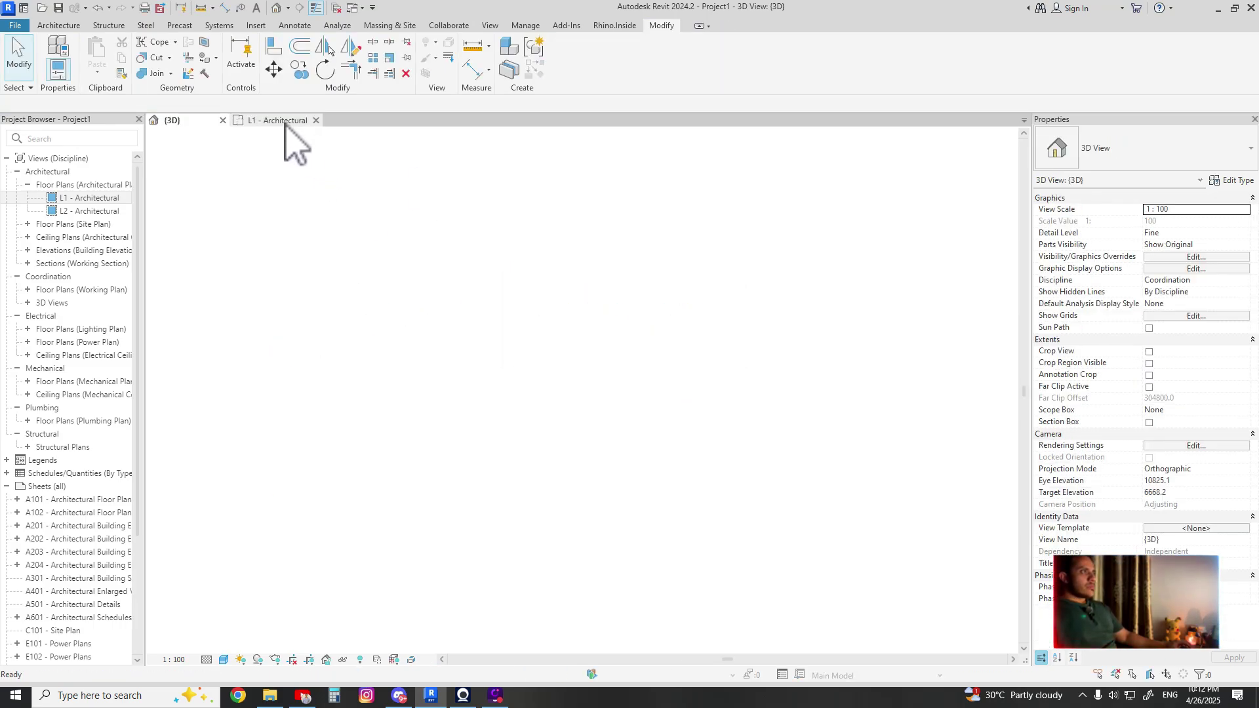
click(438, 394)
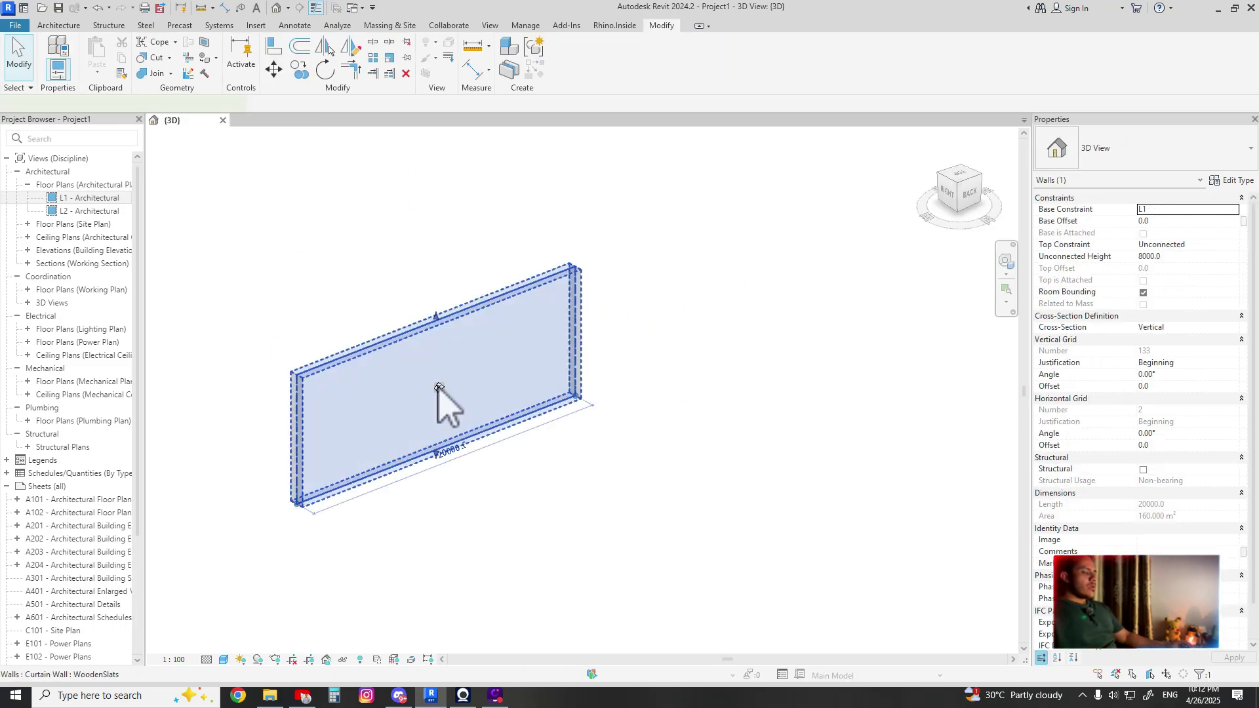
click(14, 25)
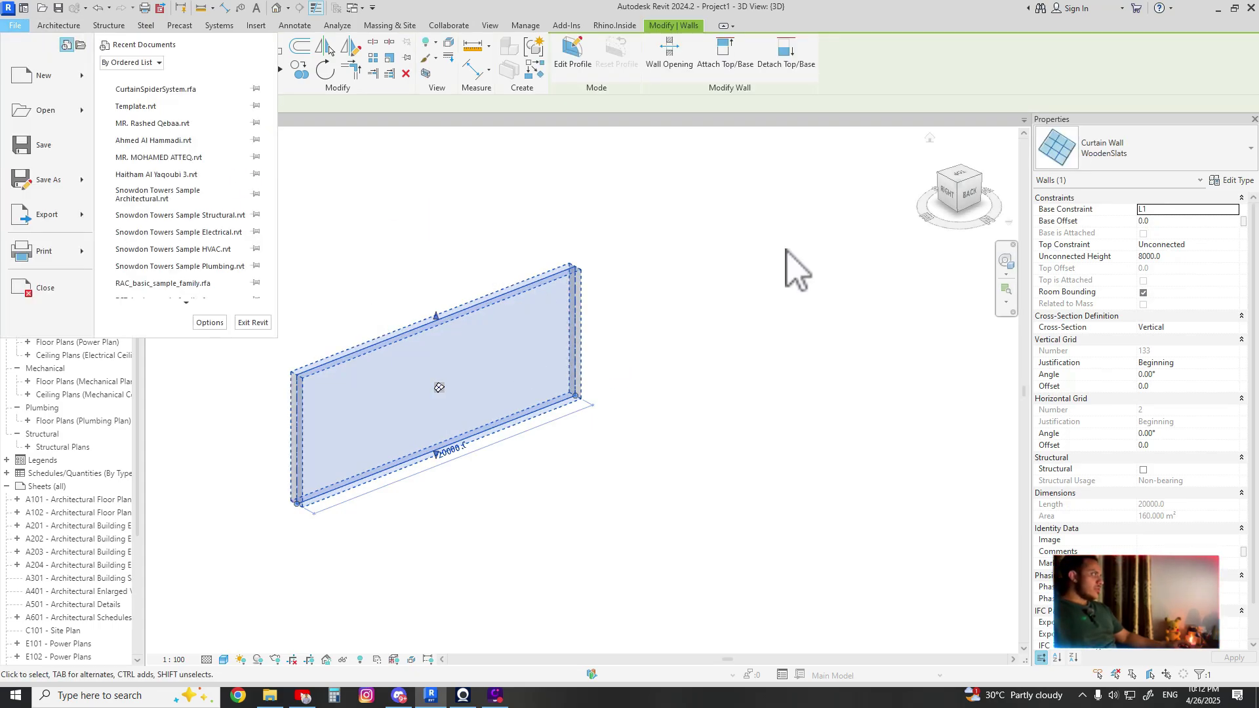
- Set WoodenSlats interior vertical mullions to Rectangular Mullion : 25mm Square
click(1232, 179)
click(1233, 179)
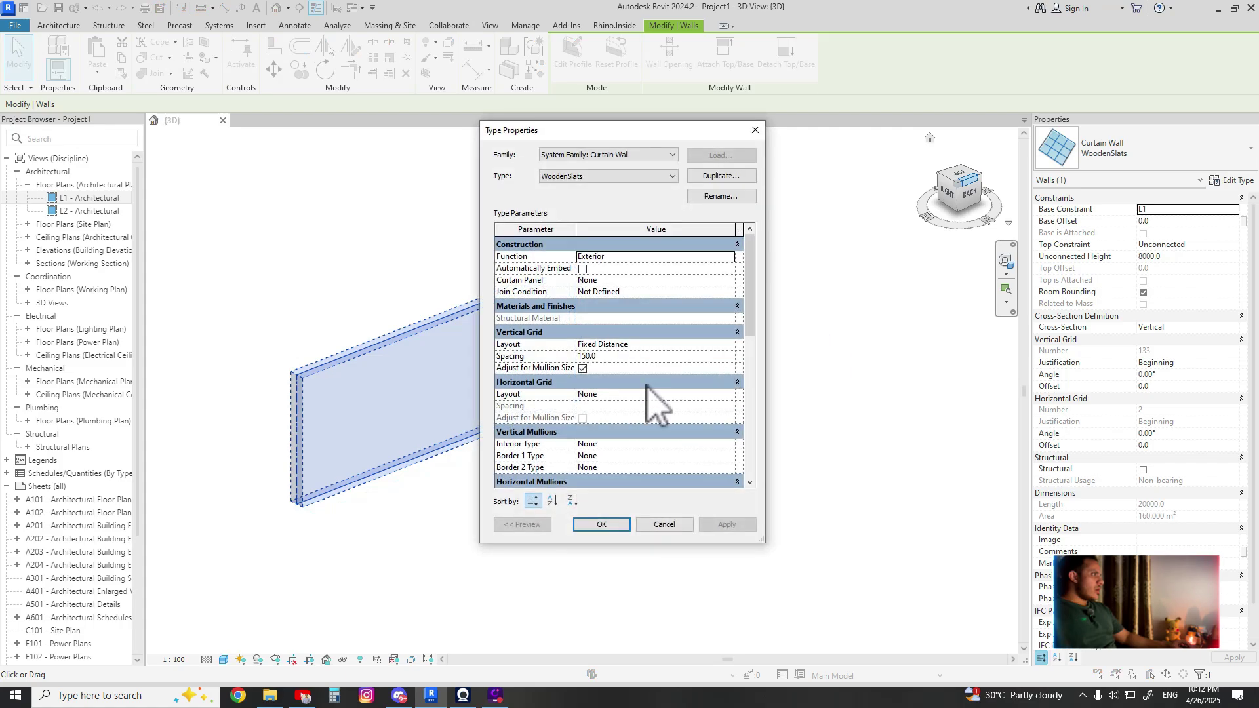
scroll(682, 419, down, 2)
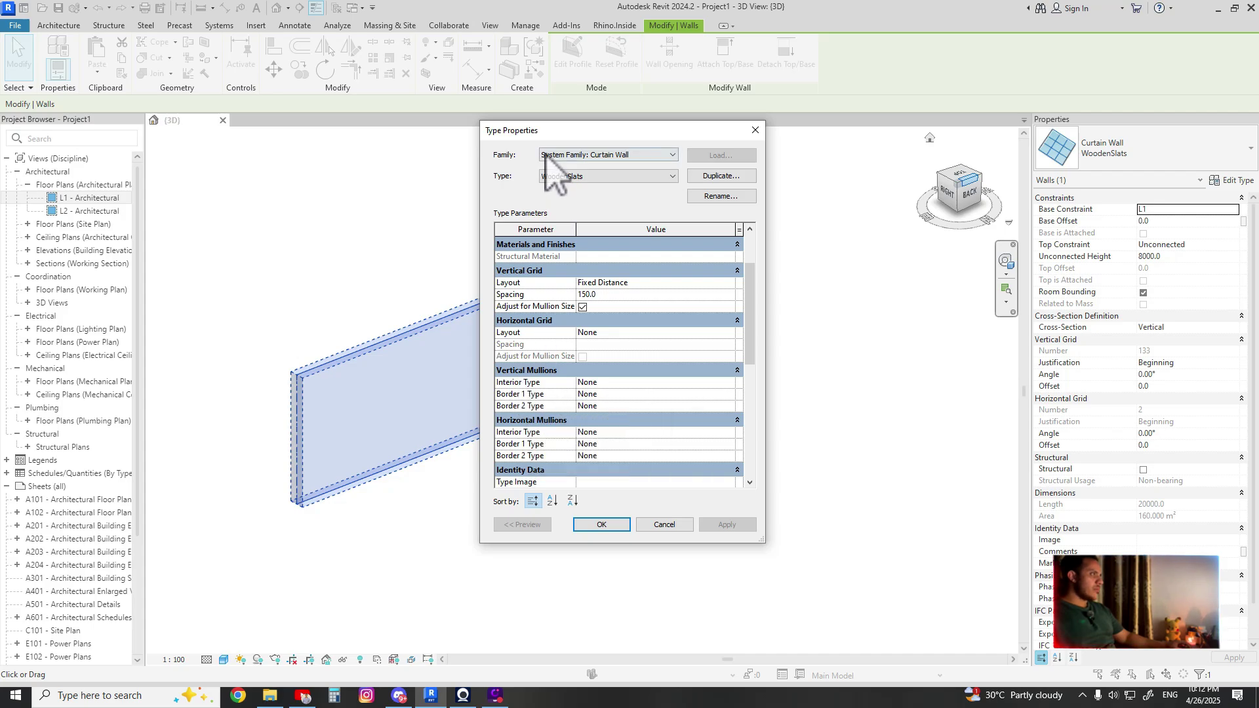
drag(551, 130, 713, 127)
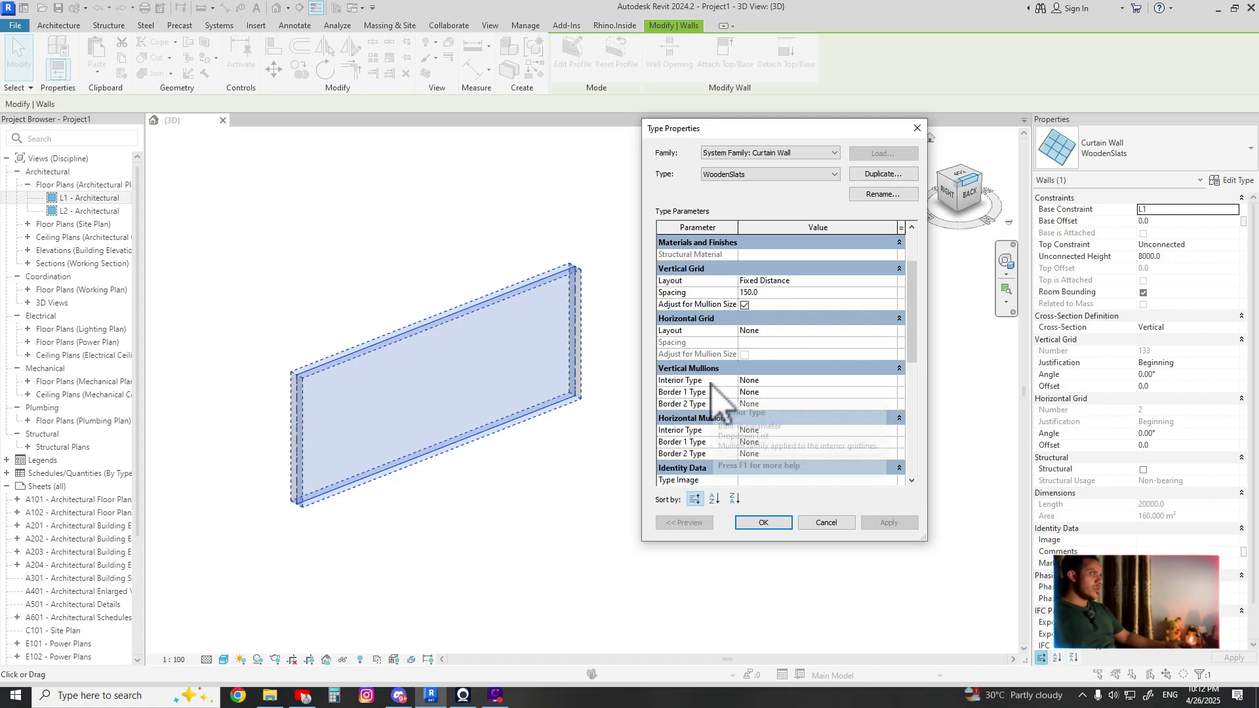
click(851, 382)
click(891, 381)
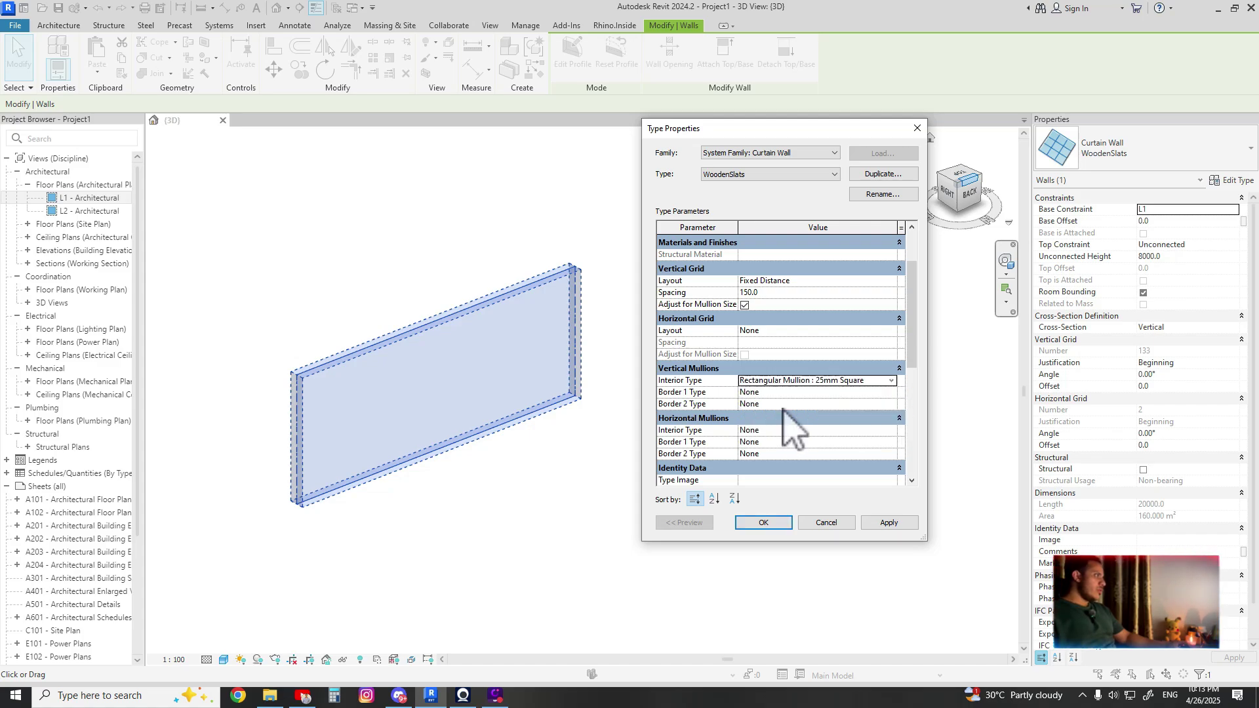
click(886, 522)
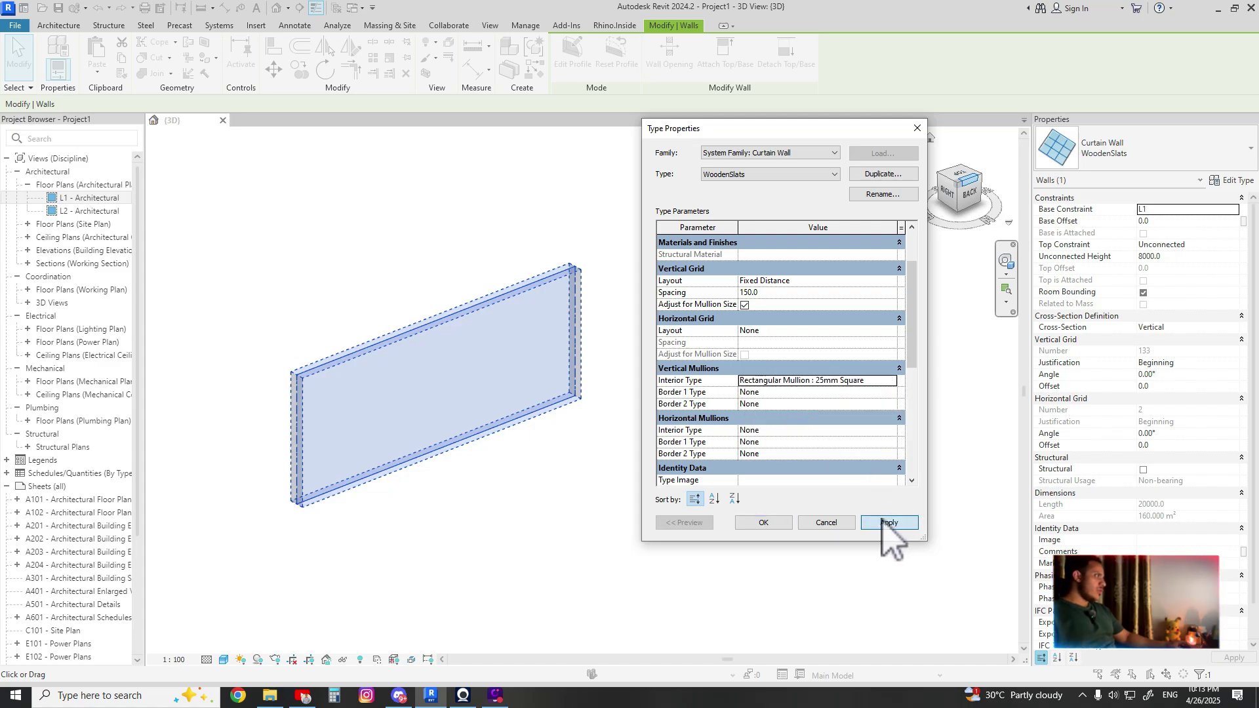
click(763, 523)
- Zoom and pan around the wall to inspect the dense 25mm square slats
key(Escape)
scroll(332, 373, up, 5)
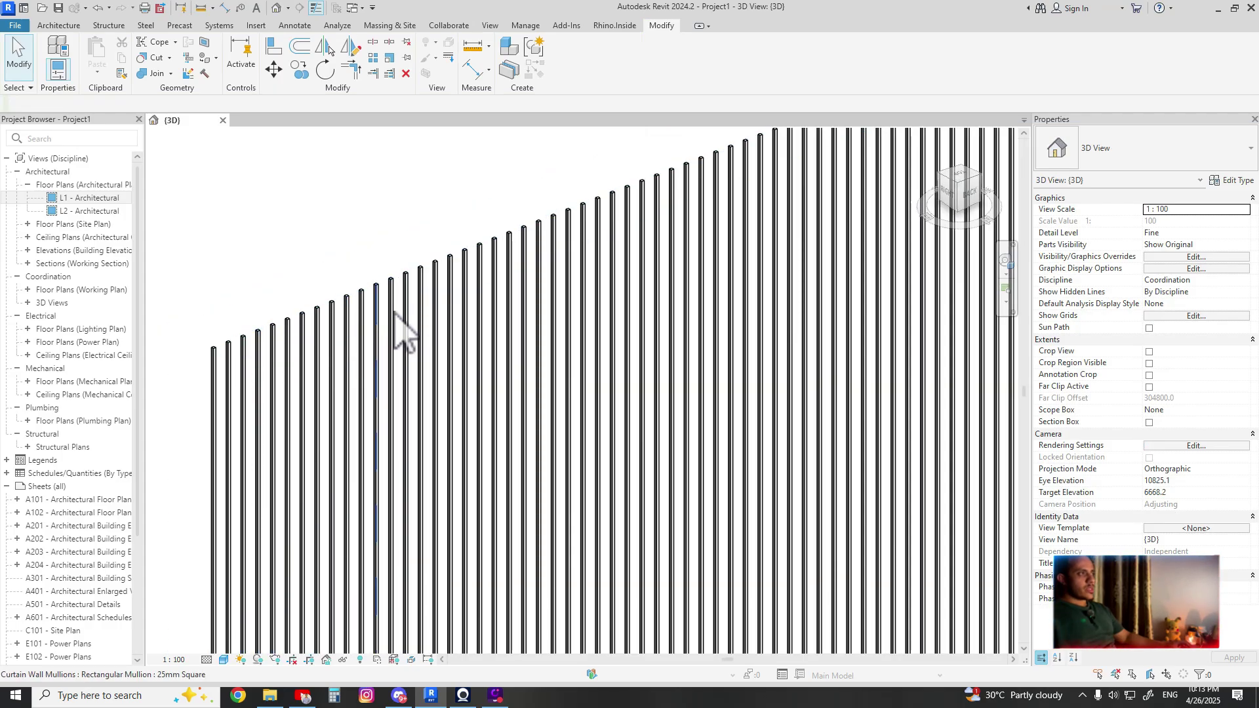
scroll(476, 295, down, 6)
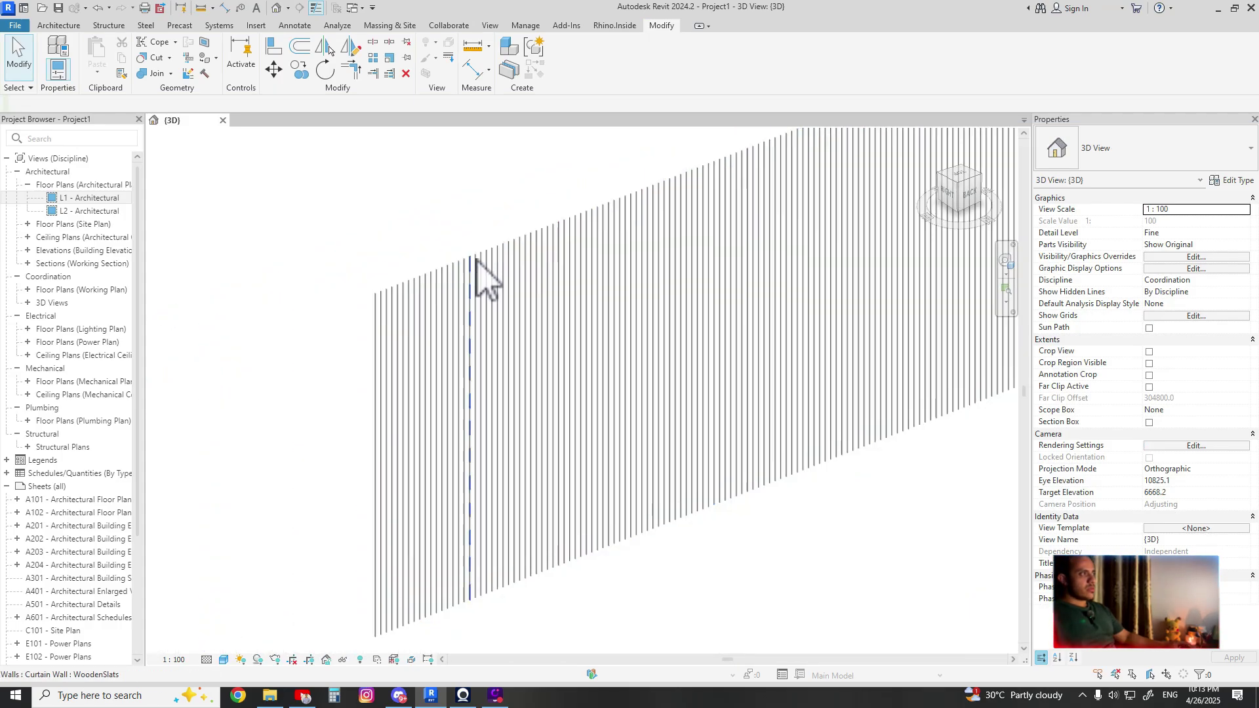
middle_drag(476, 264, 385, 350)
click(384, 334)
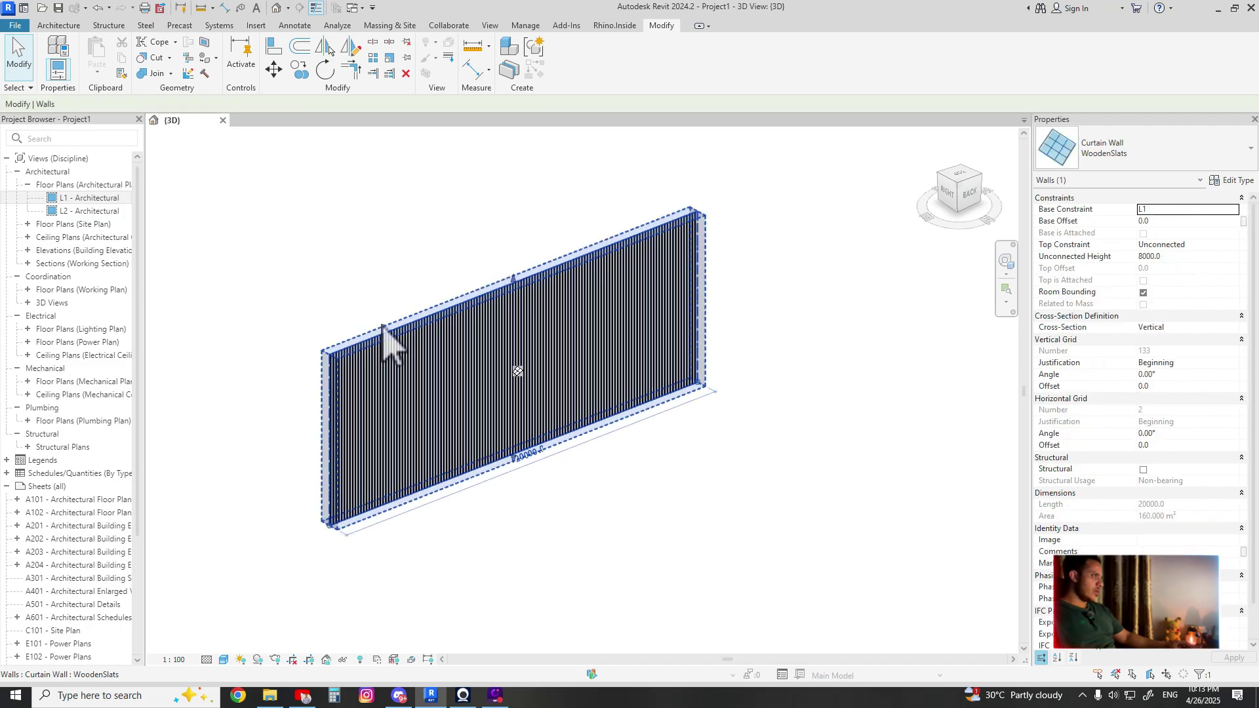
scroll(386, 334, up, 3)
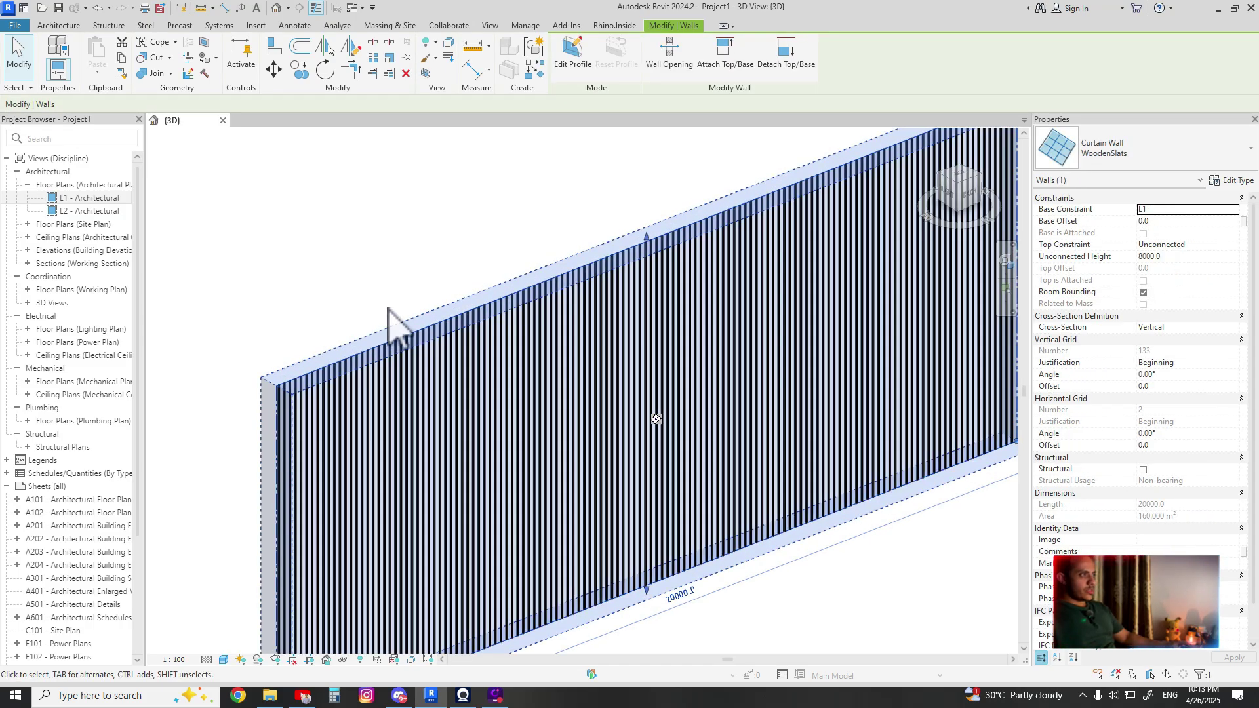
scroll(388, 308, up, 4)
scroll(367, 338, down, 8)
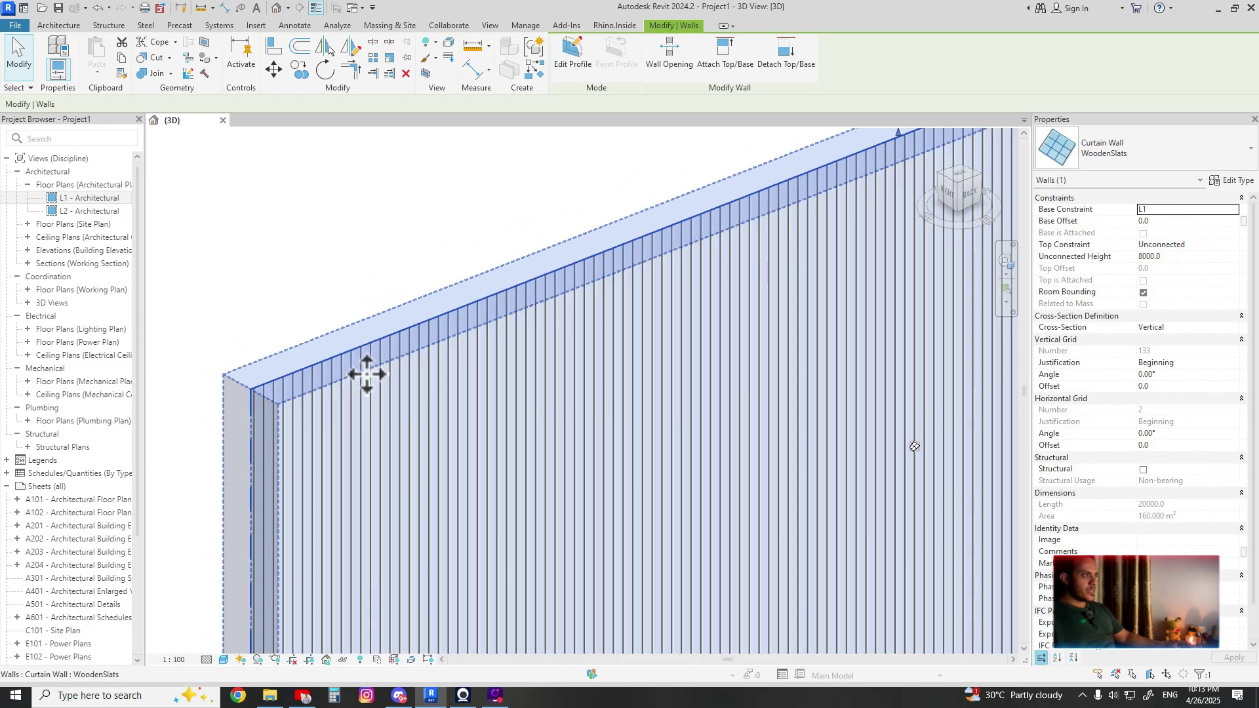
key(Escape)
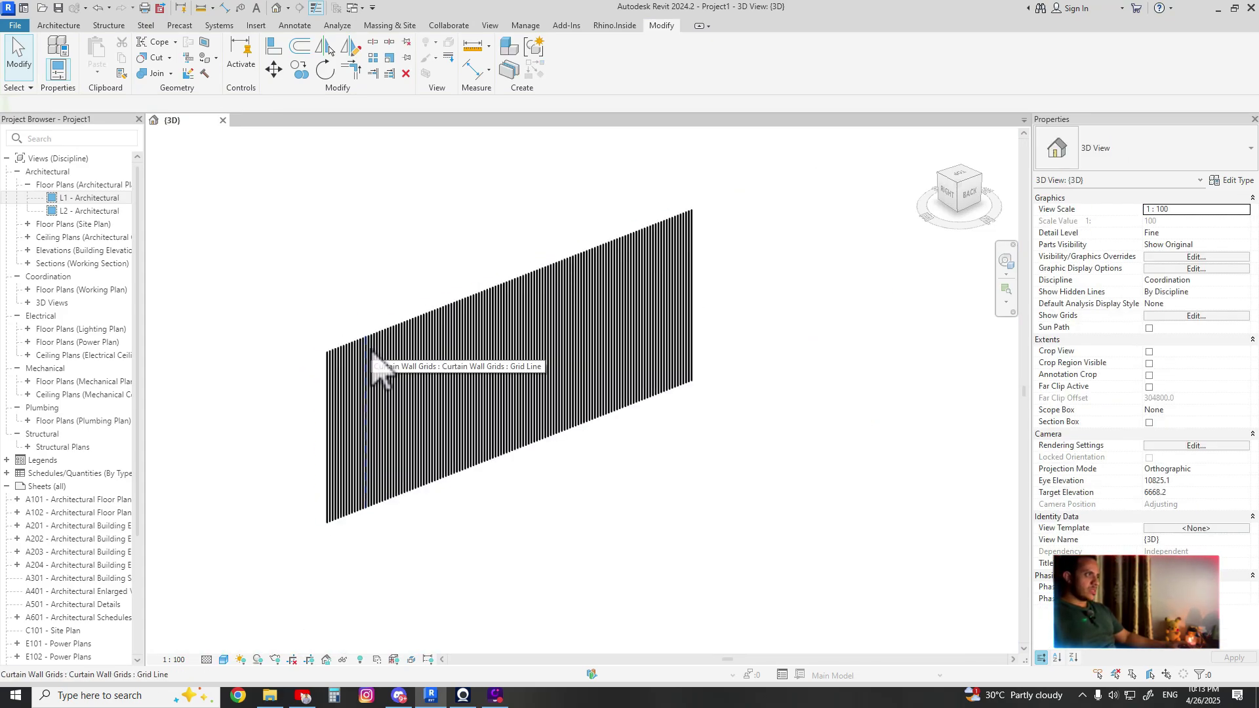
- Start a new family and pick the Profile-Mullion.rft template
click(15, 25)
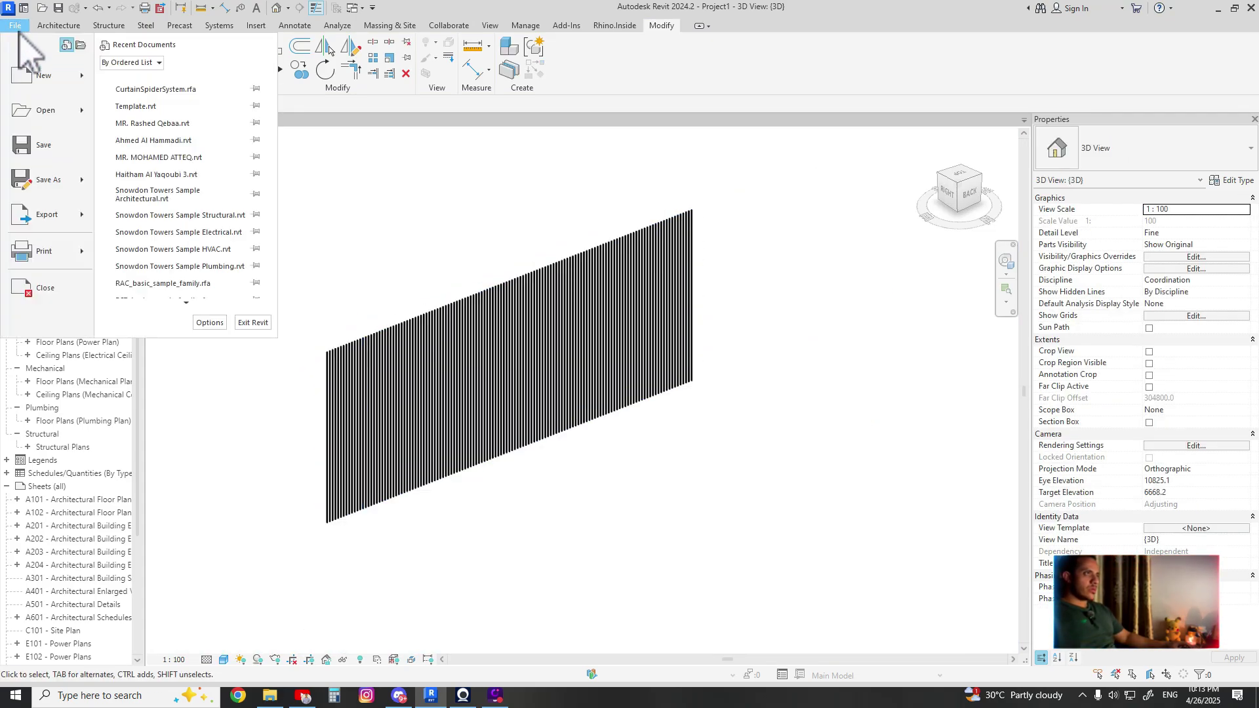
mouse_move(53, 78)
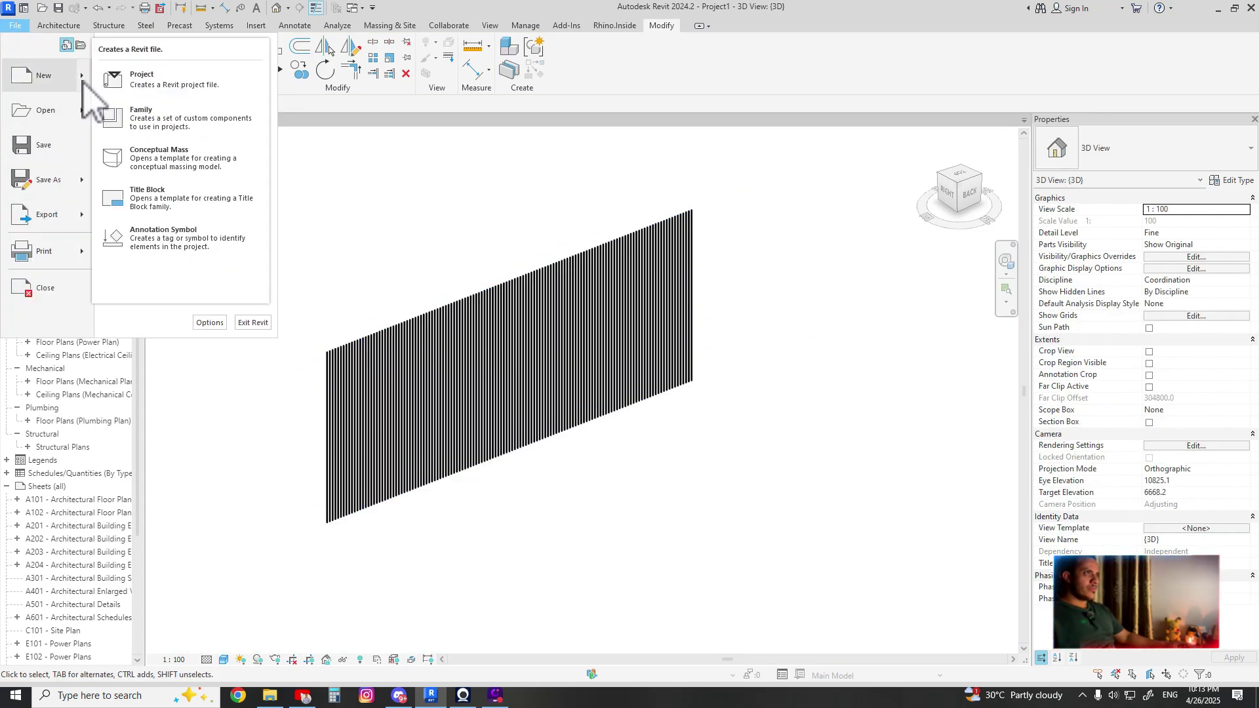
click(163, 99)
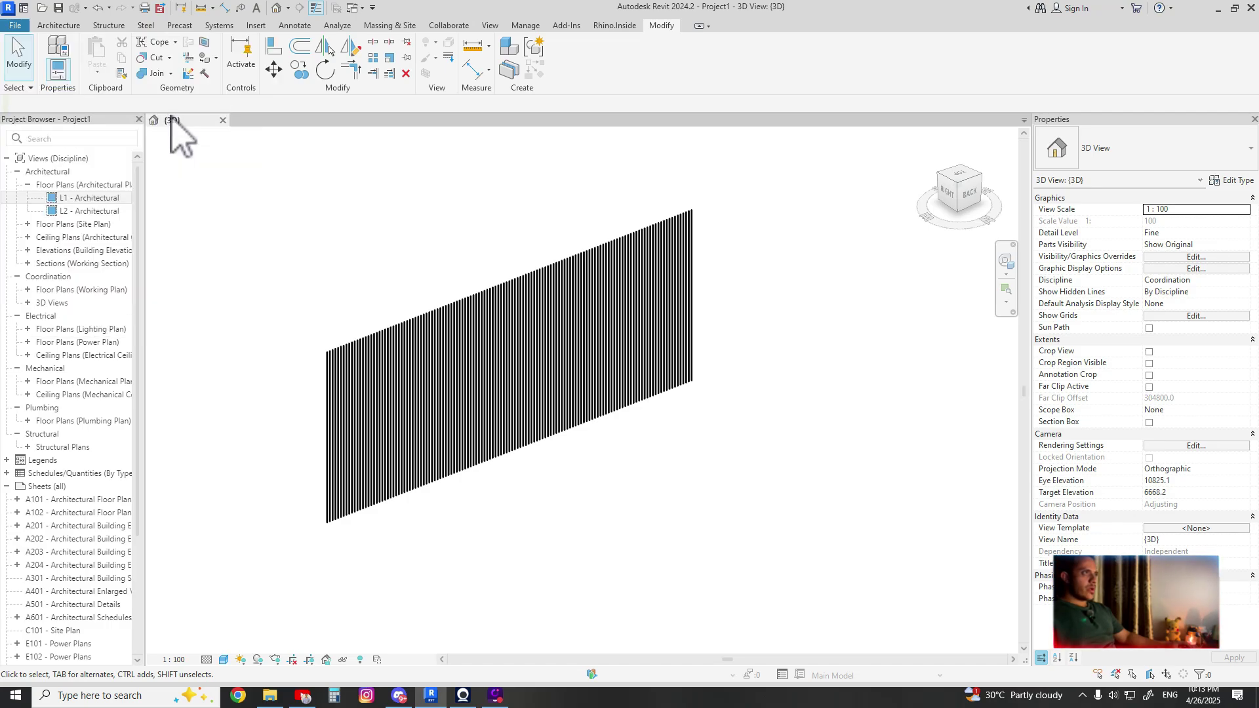
scroll(534, 336, down, 2)
click(508, 324)
key(p)
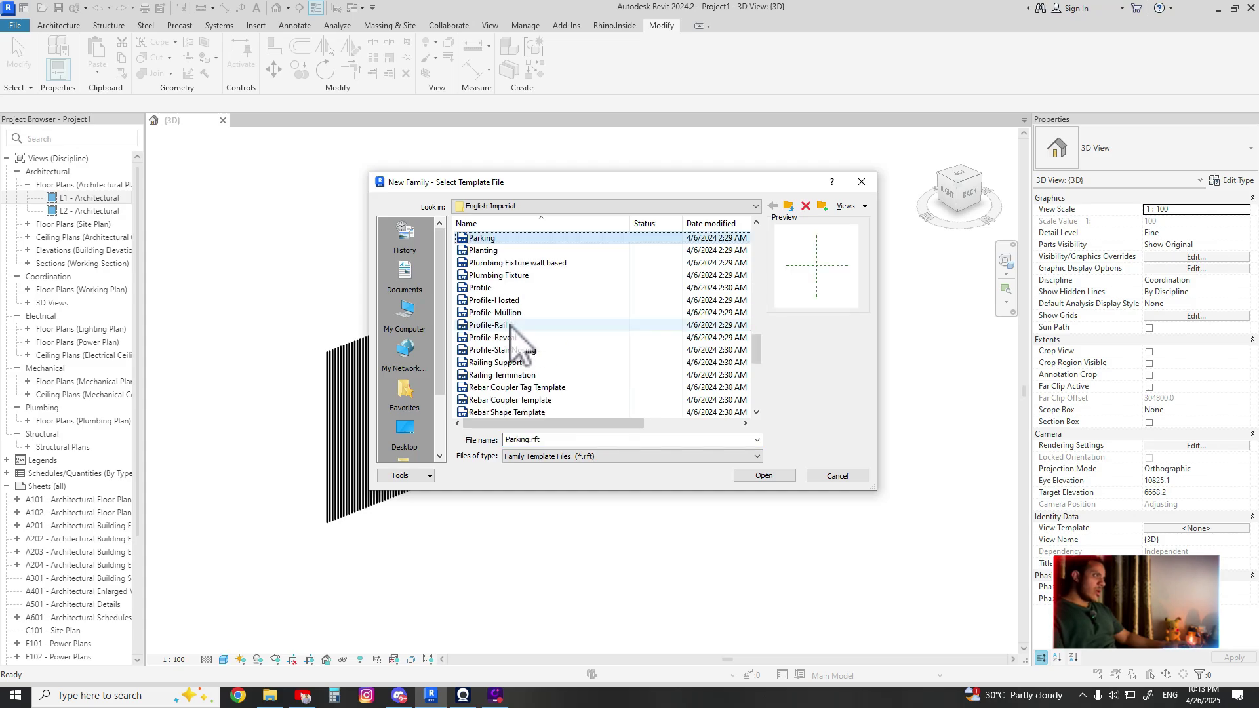
key(l)
click(505, 313)
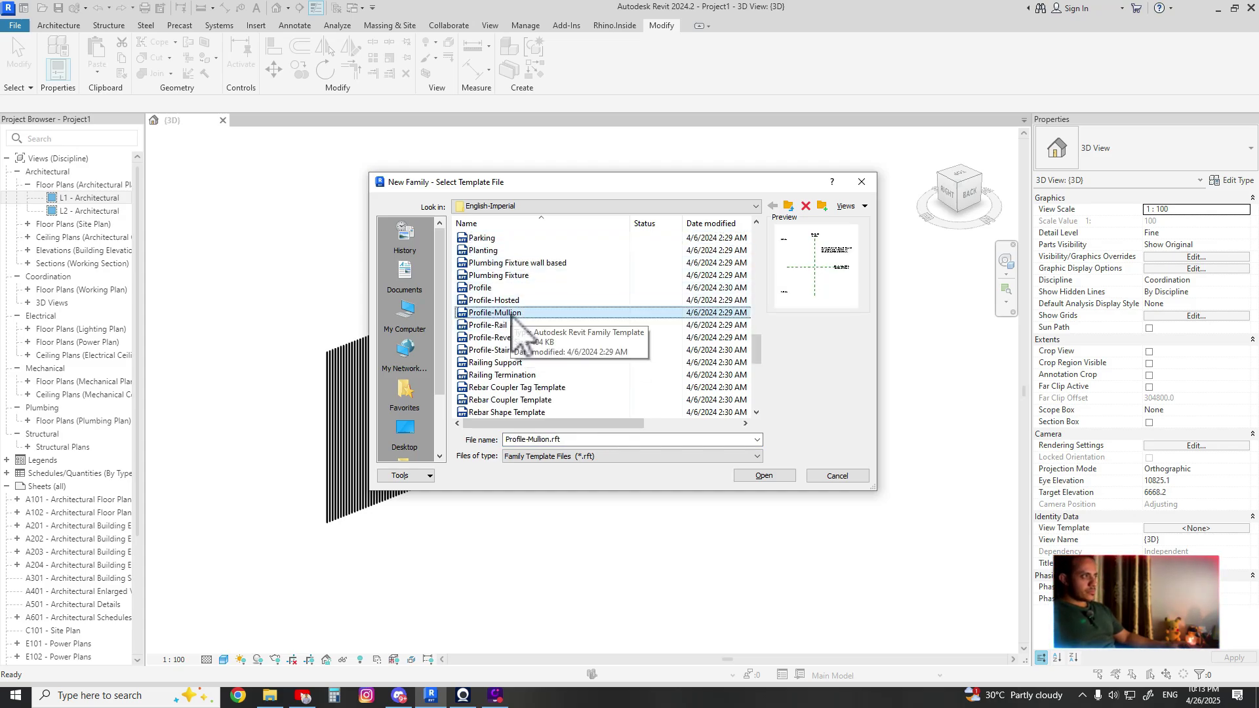
- Open the Profile-Mullion family and sketch a rectangle from the reference-plane intersection
click(779, 476)
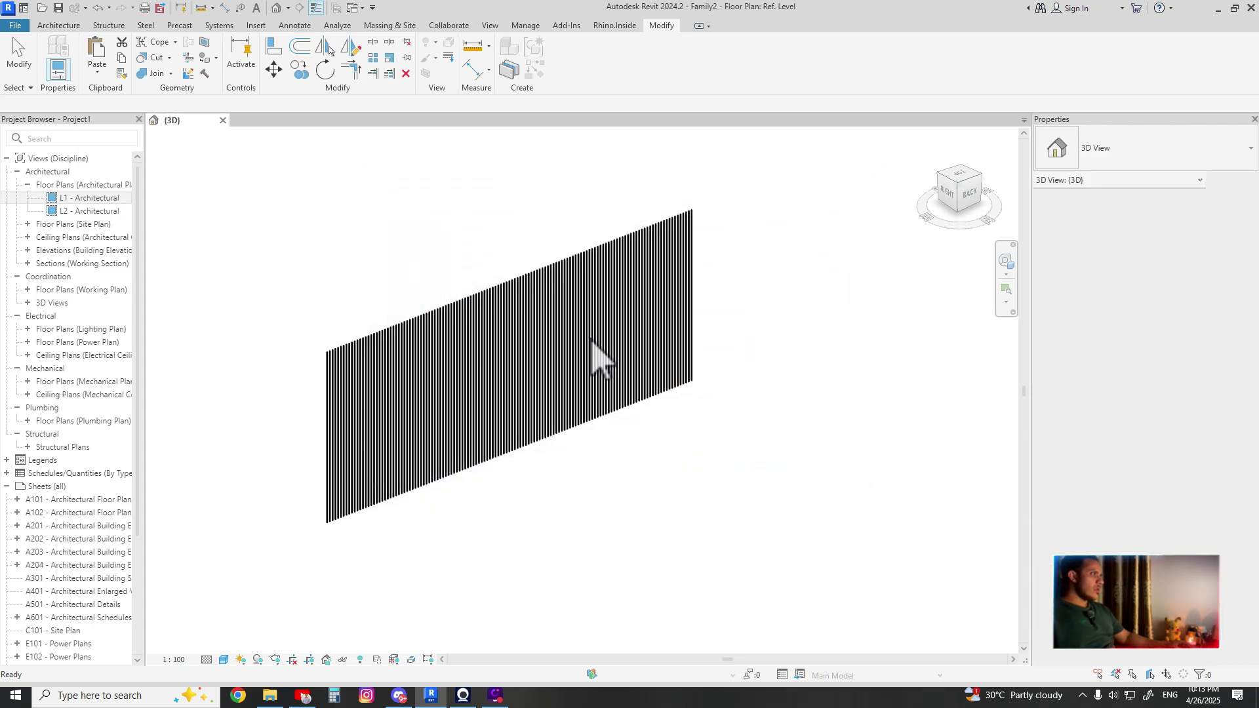
middle_drag(600, 418, 583, 410)
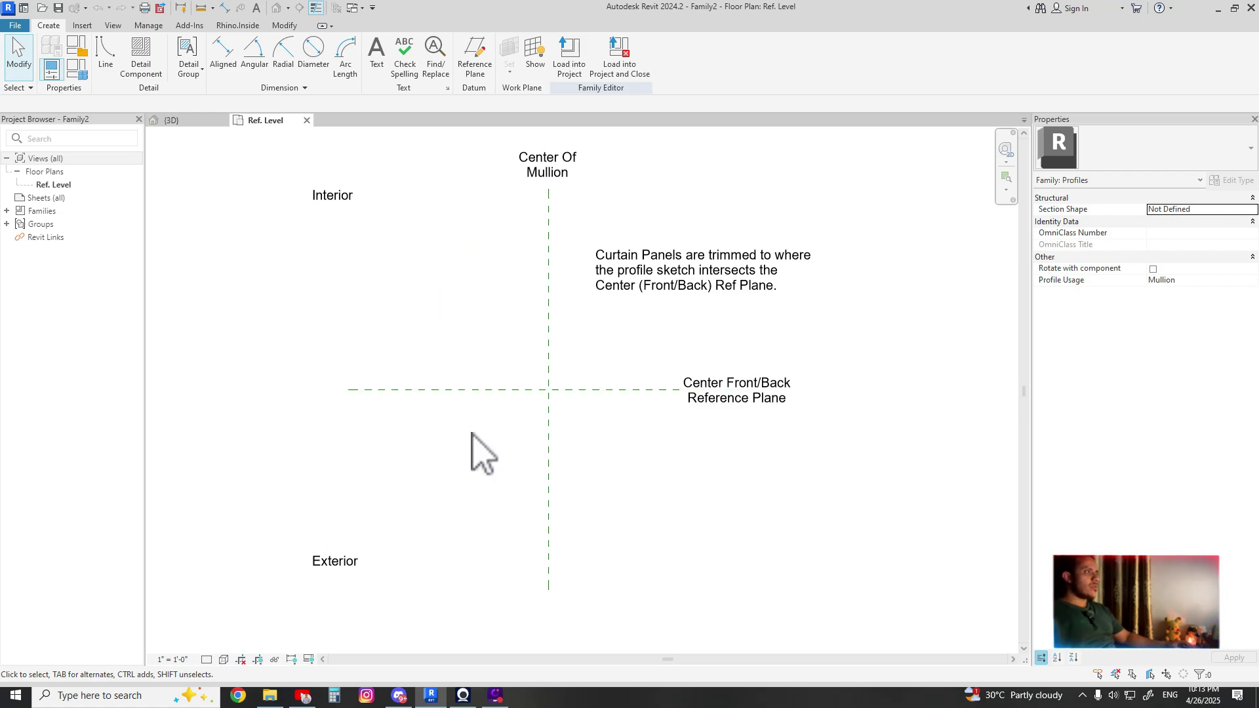
click(105, 54)
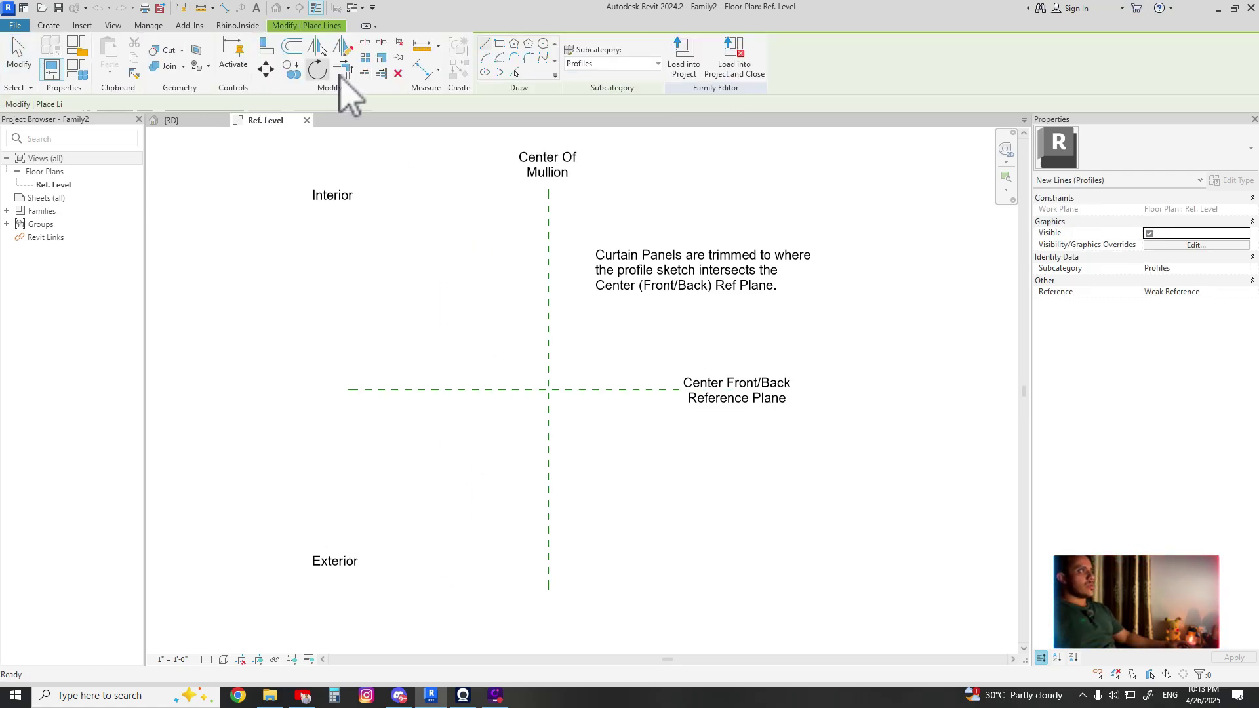
click(540, 390)
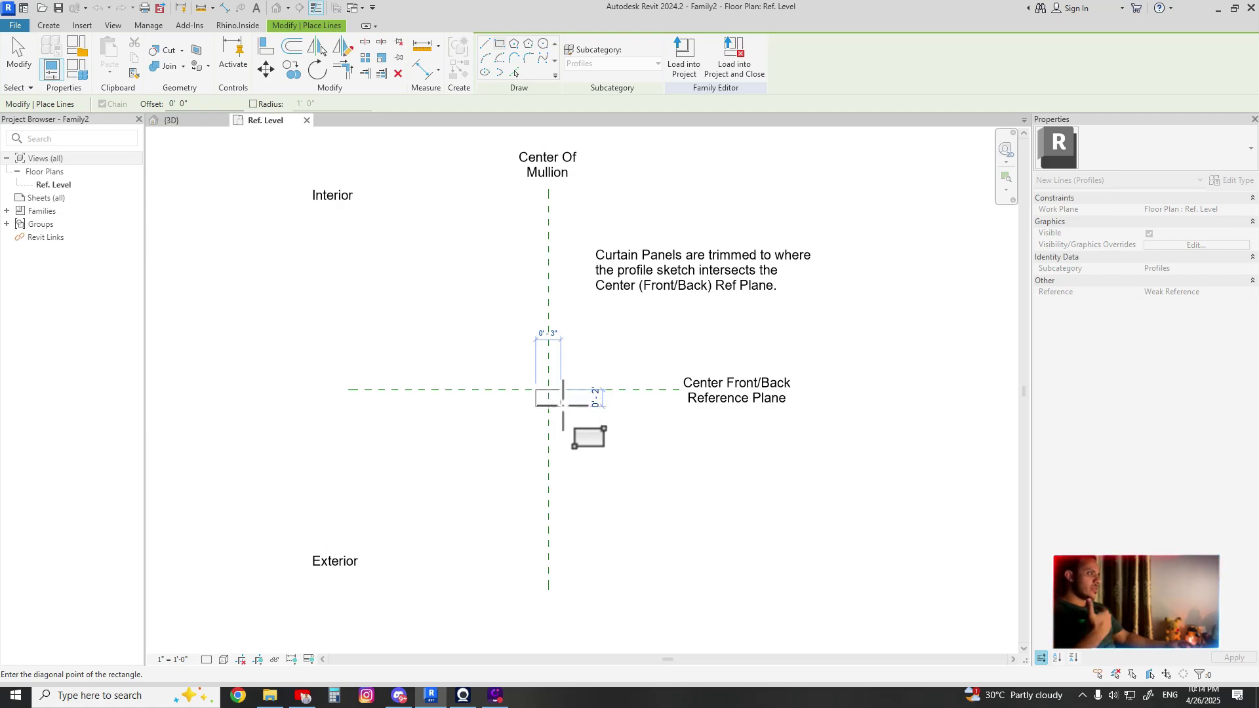
key(Escape)
key(Escape)
- Set the family's length units to millimetres via UN
key(u)
key(n)
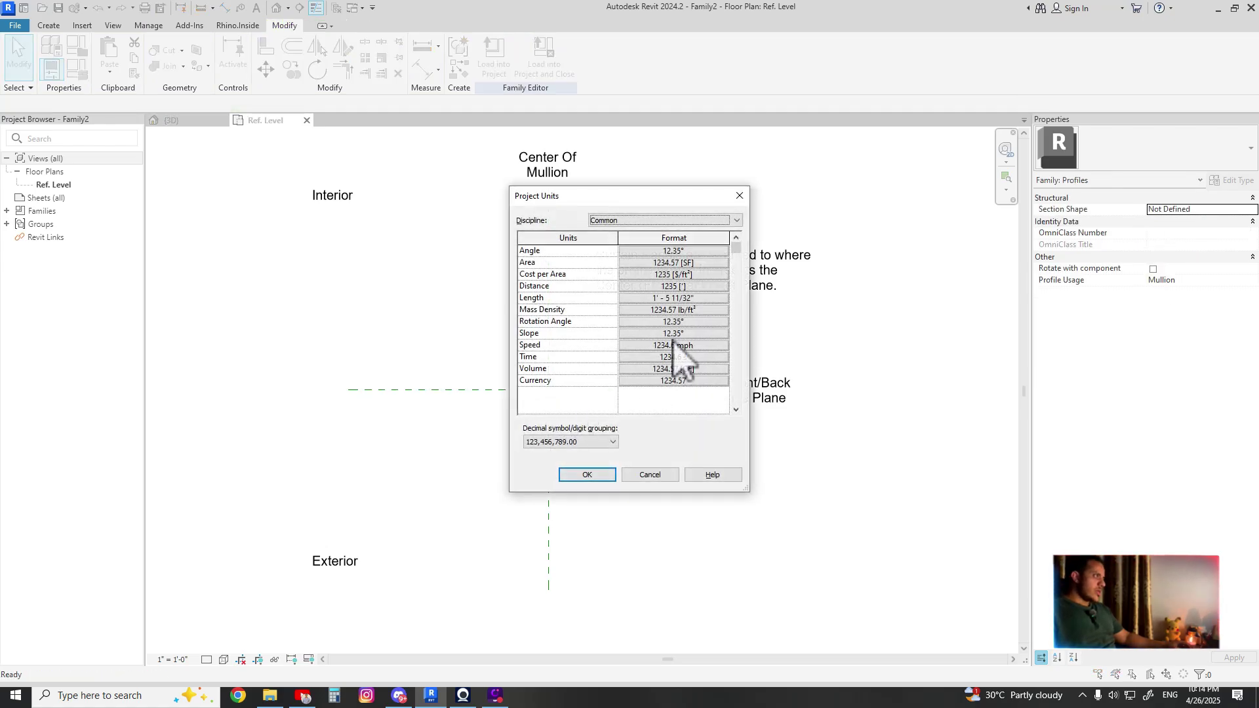
click(668, 298)
click(645, 274)
click(631, 328)
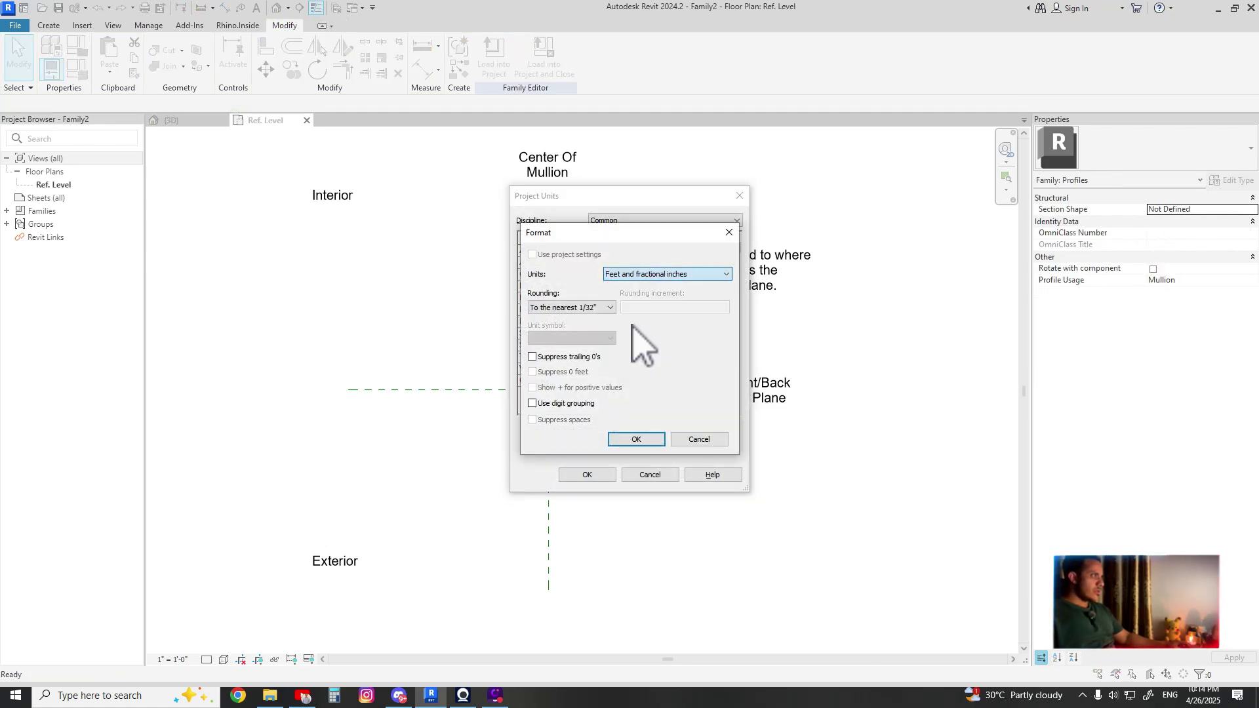
click(636, 439)
click(587, 475)
- Resize the profile rectangle to 50 by 100 mm
scroll(557, 420, up, 5)
click(527, 375)
click(486, 365)
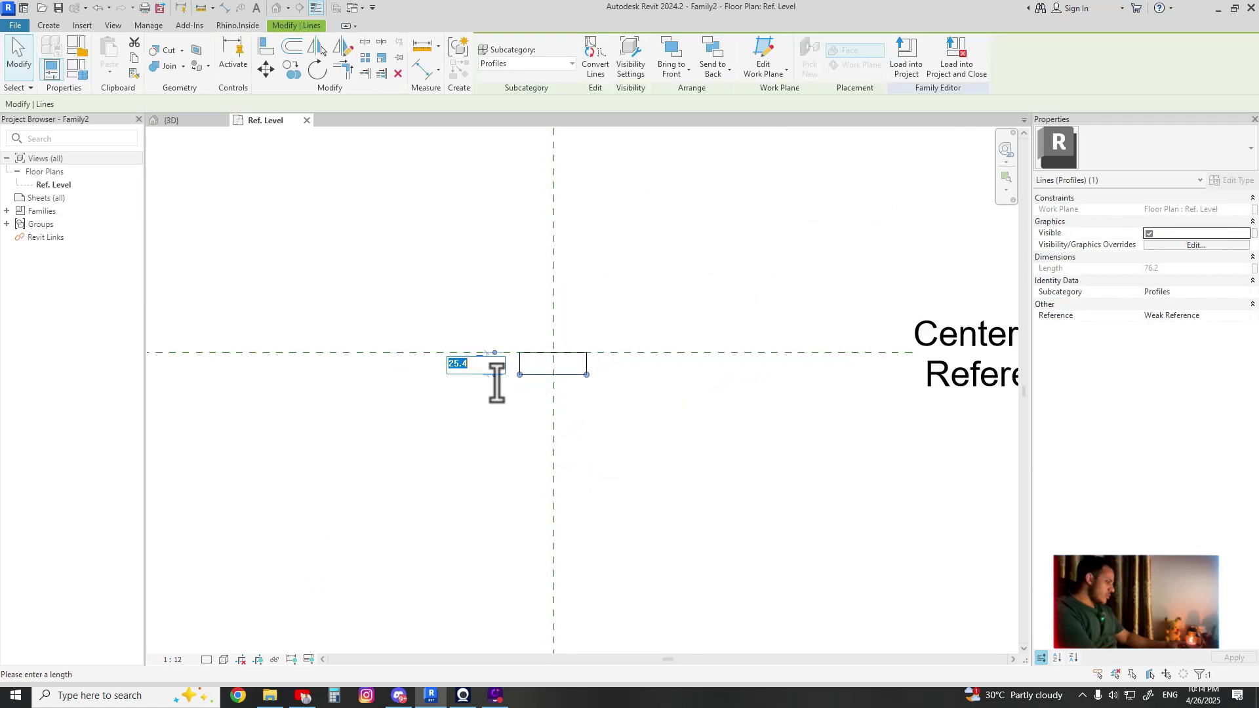
text(50)
key(Return)
click(534, 385)
click(521, 375)
click(549, 321)
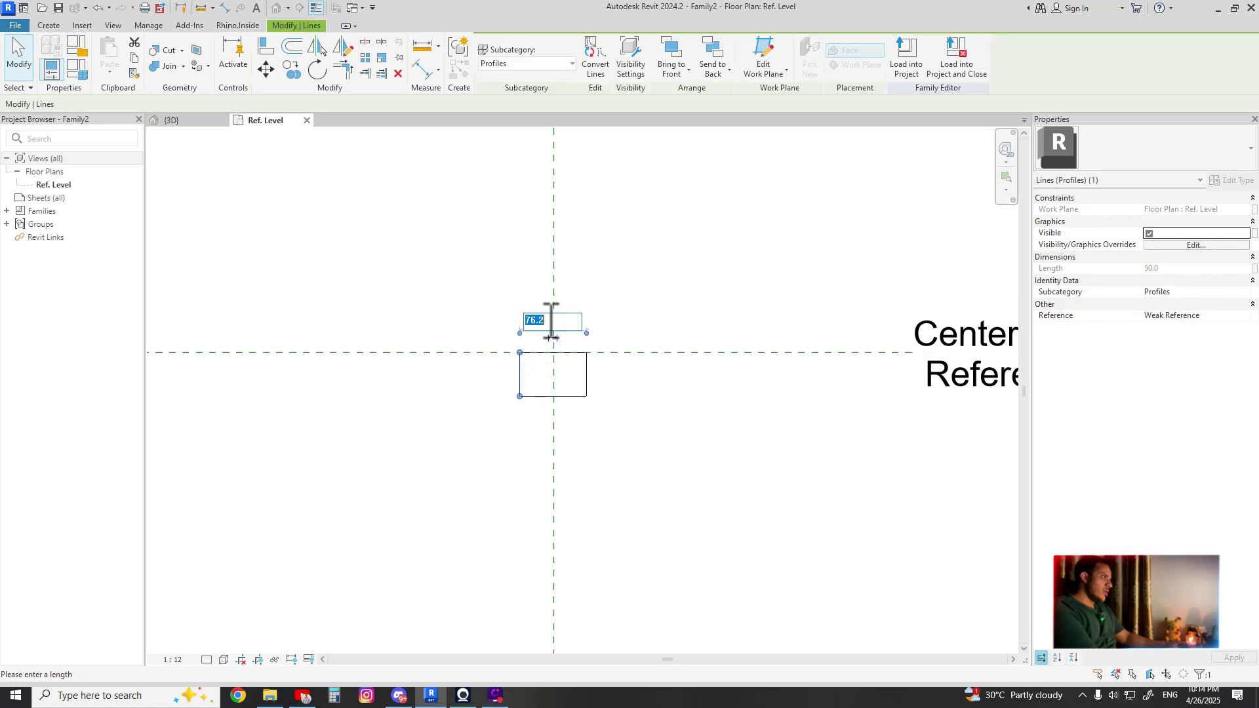
key(Return)
click(533, 420)
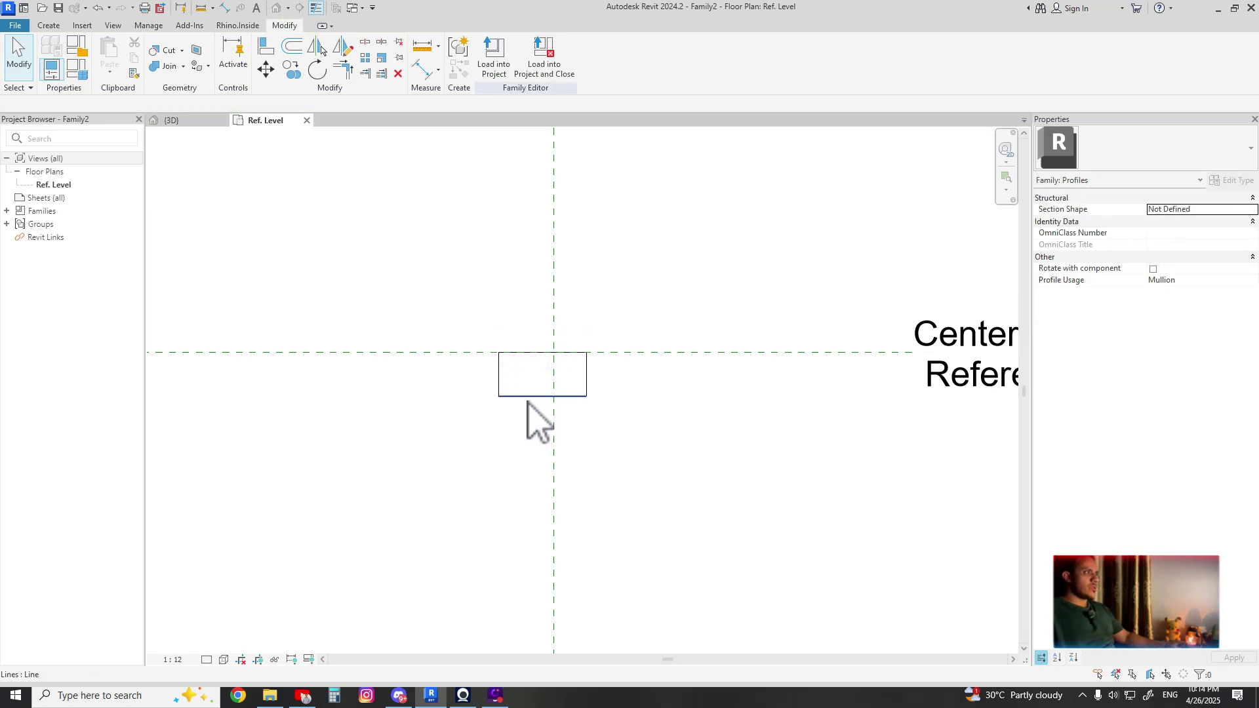
- Select the rectangle's lines and the Center (Front/Back) plane to check alignment
key(Tab)
click(520, 396)
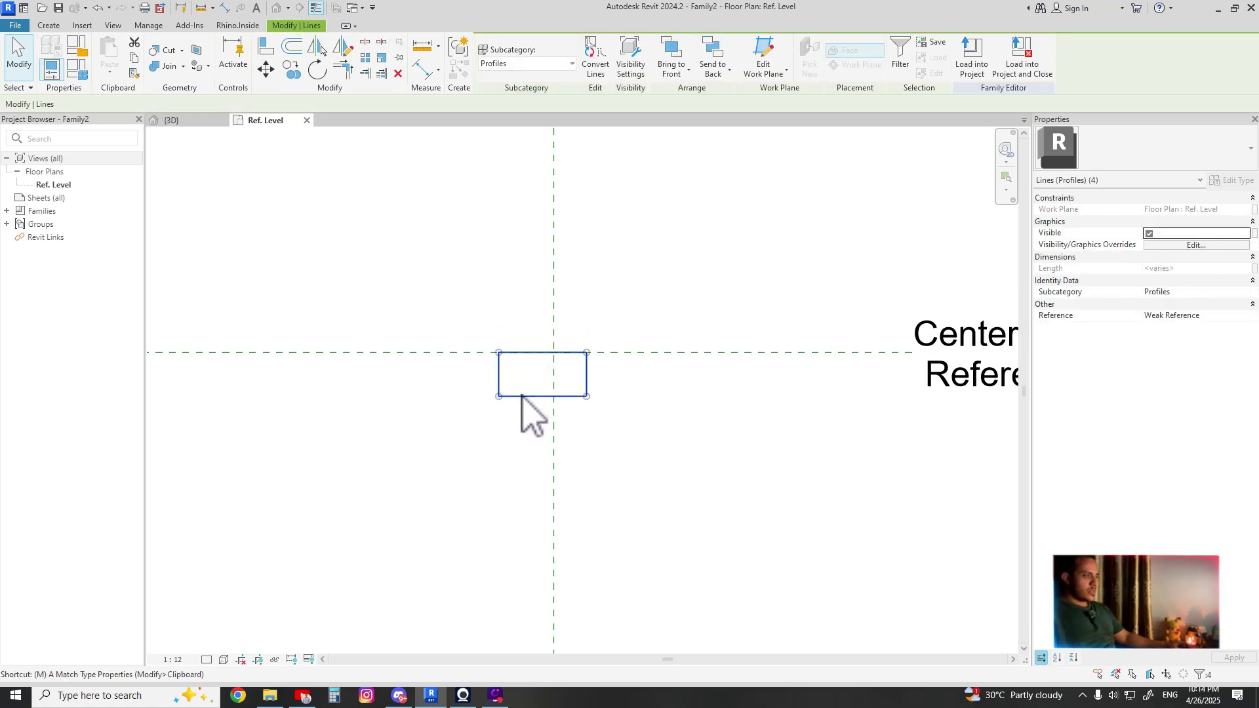
key(Escape)
scroll(553, 348, down, 5)
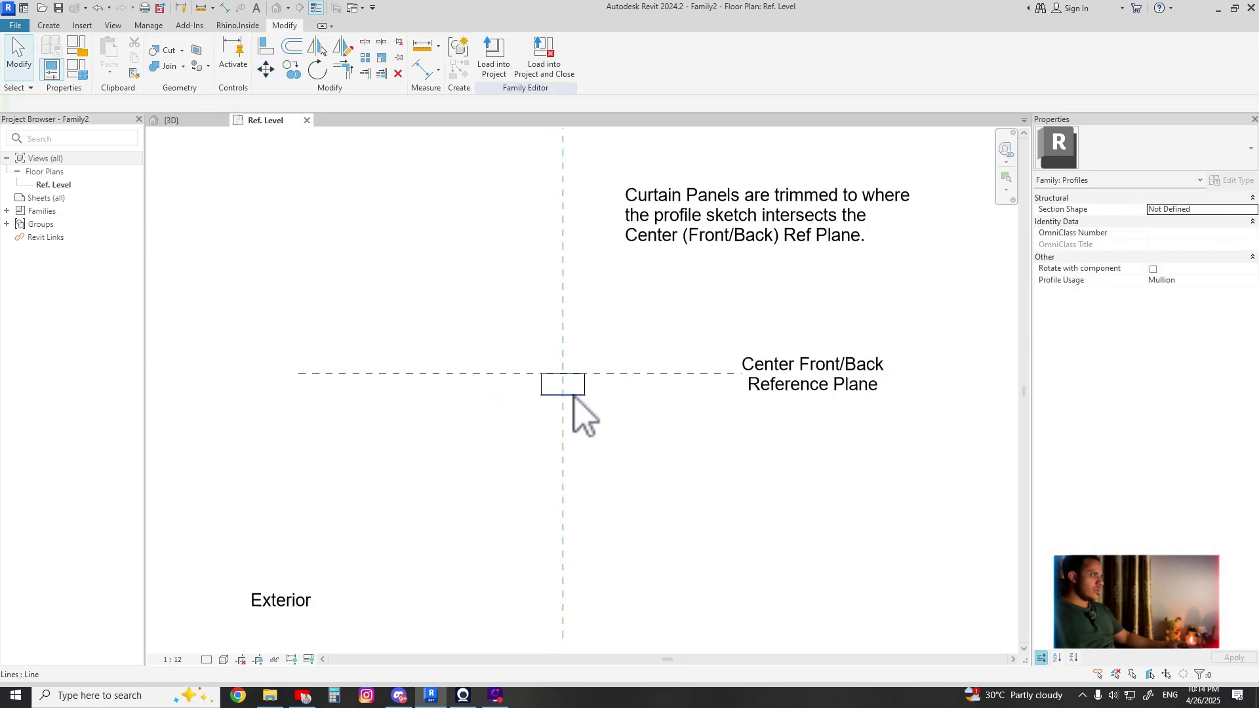
middle_drag(606, 441, 586, 425)
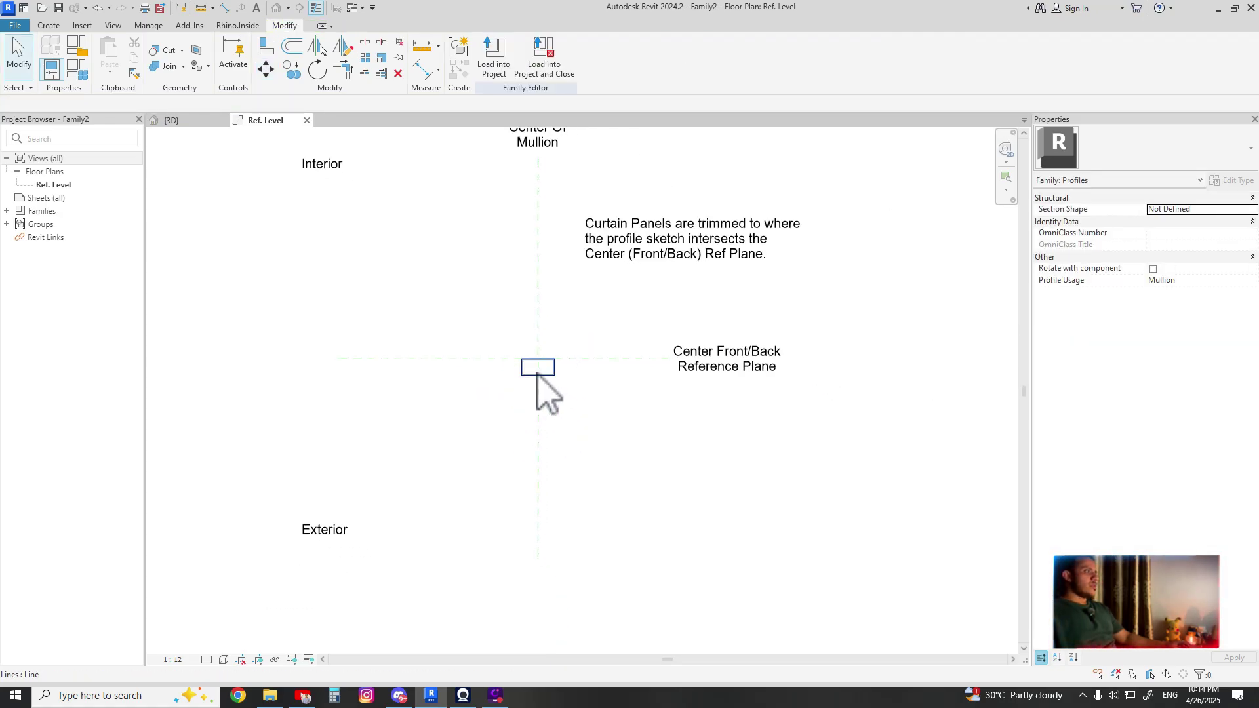
key(Tab)
click(534, 374)
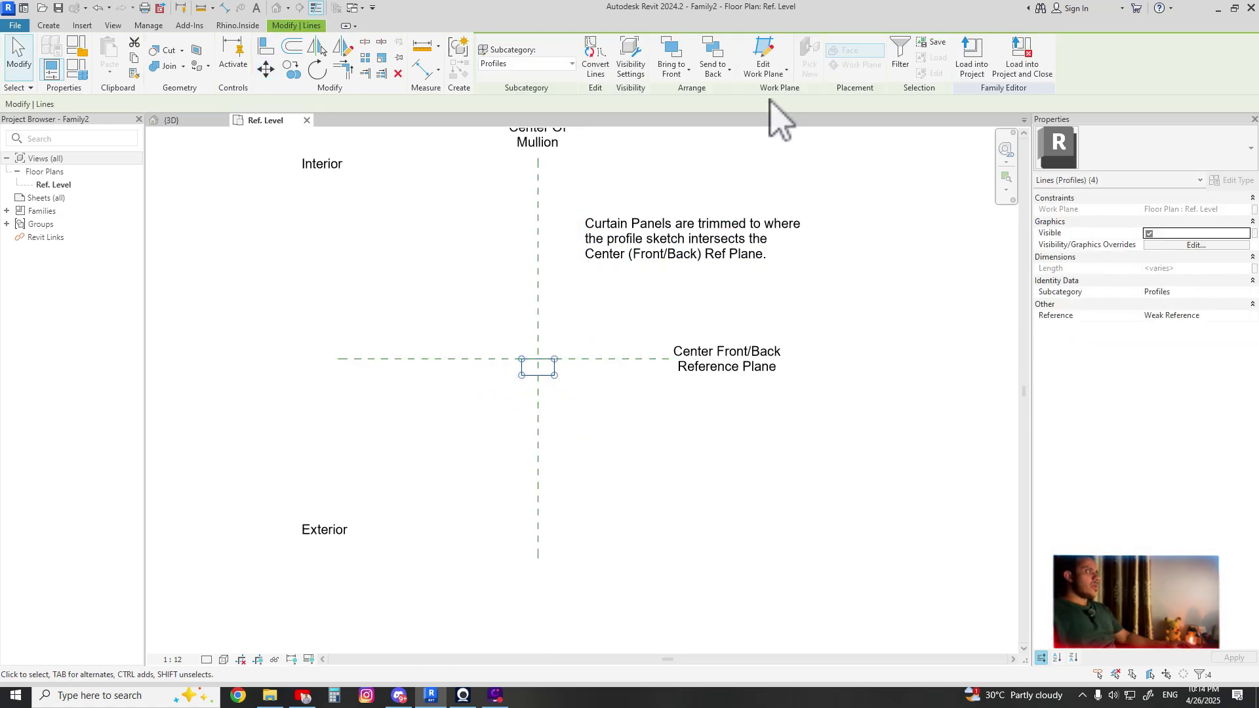
drag(364, 304, 723, 362)
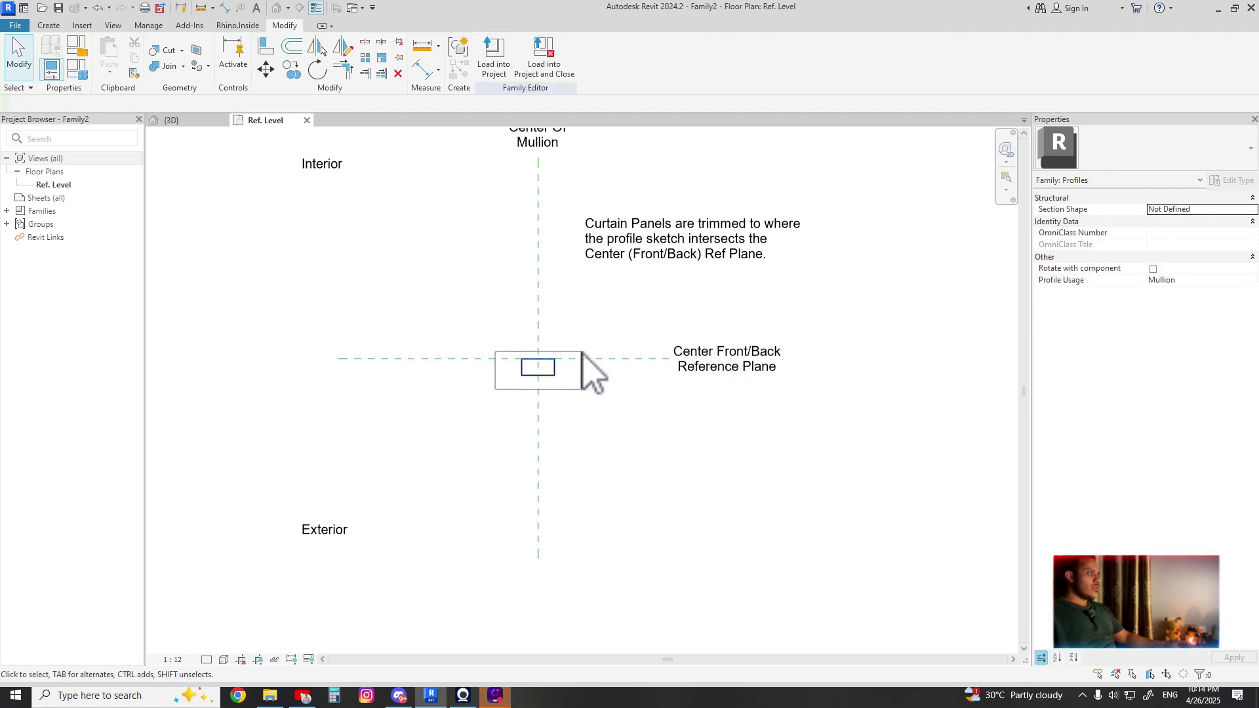
key(Tab)
click(549, 376)
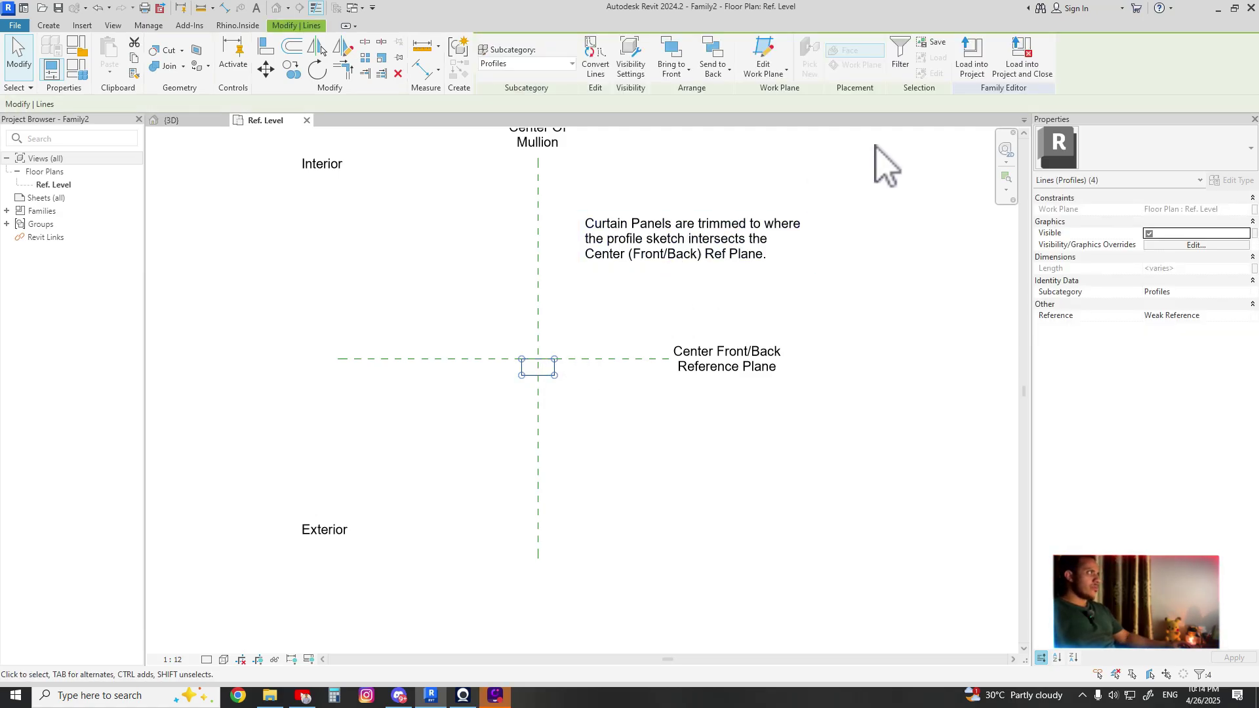
click(455, 359)
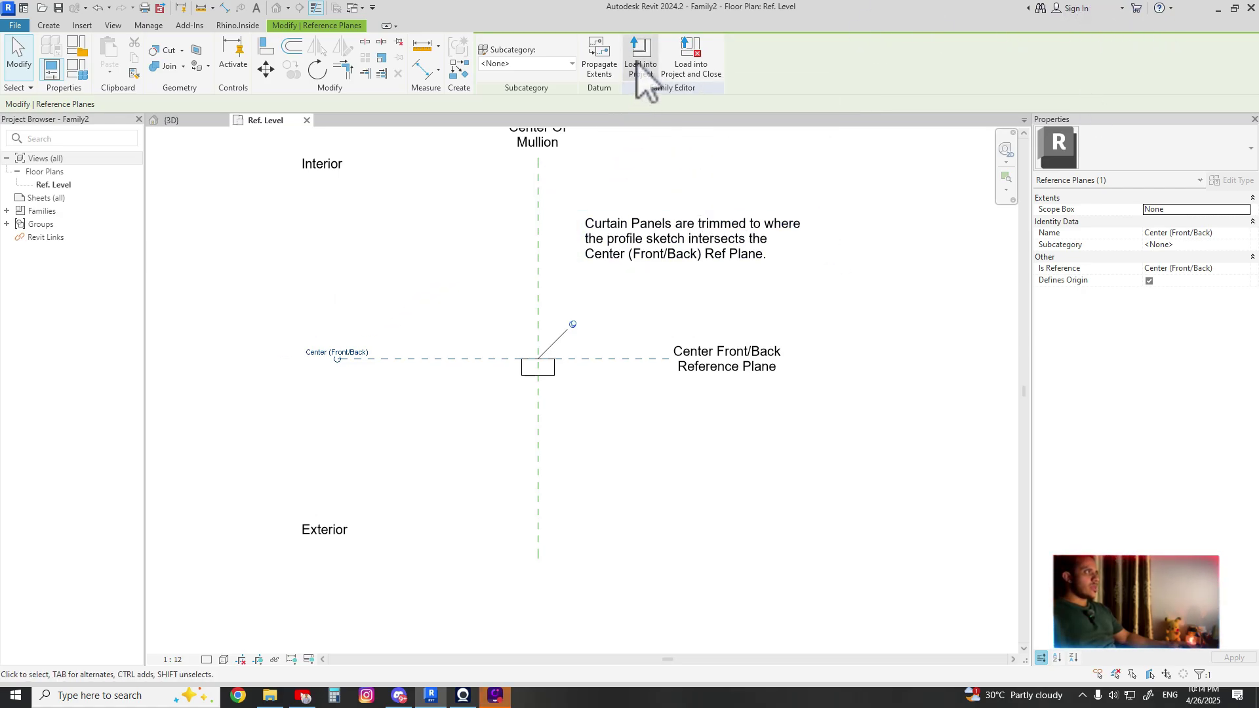
- Load the Family2 profile into the project and select a single wall mullion
click(640, 52)
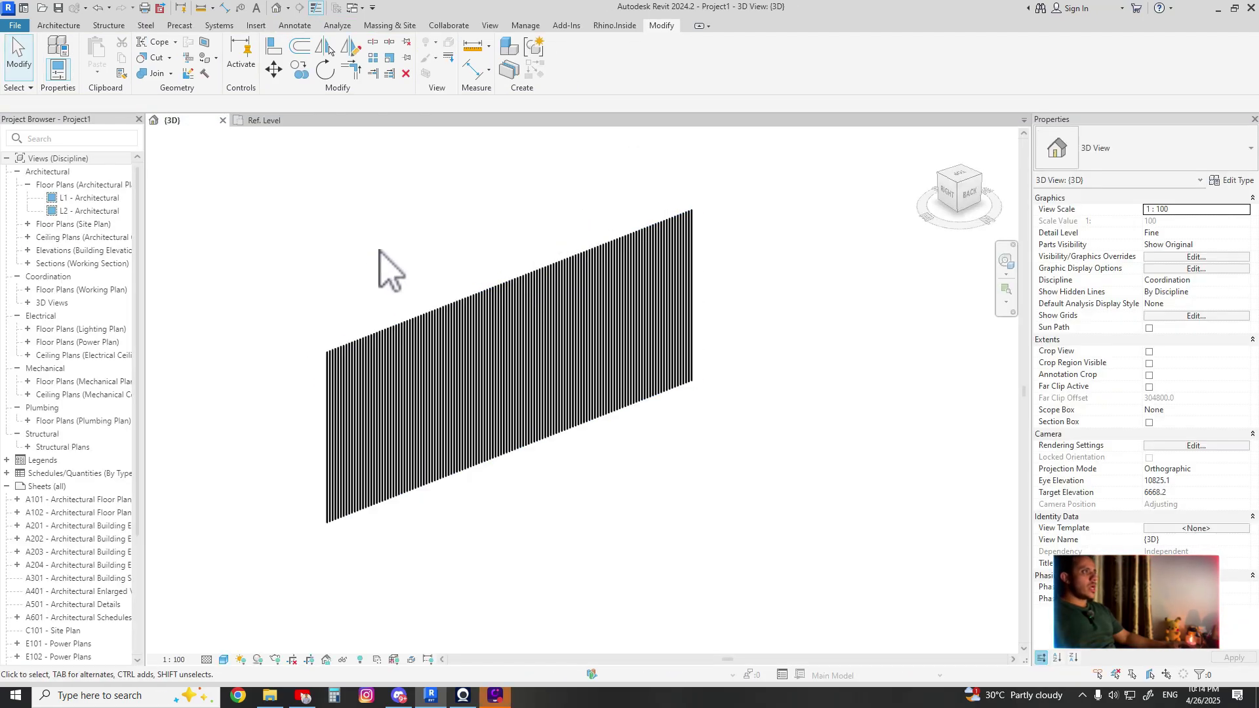
middle_drag(539, 323, 514, 343)
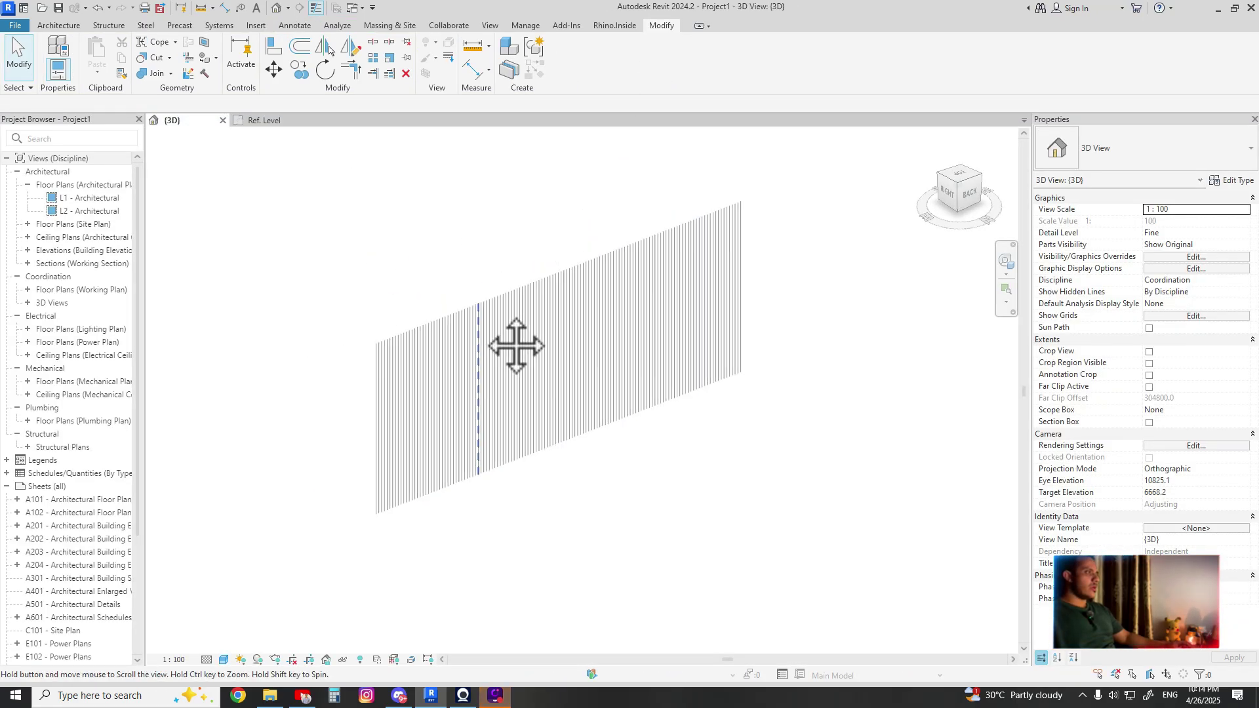
scroll(514, 343, up, 2)
click(471, 331)
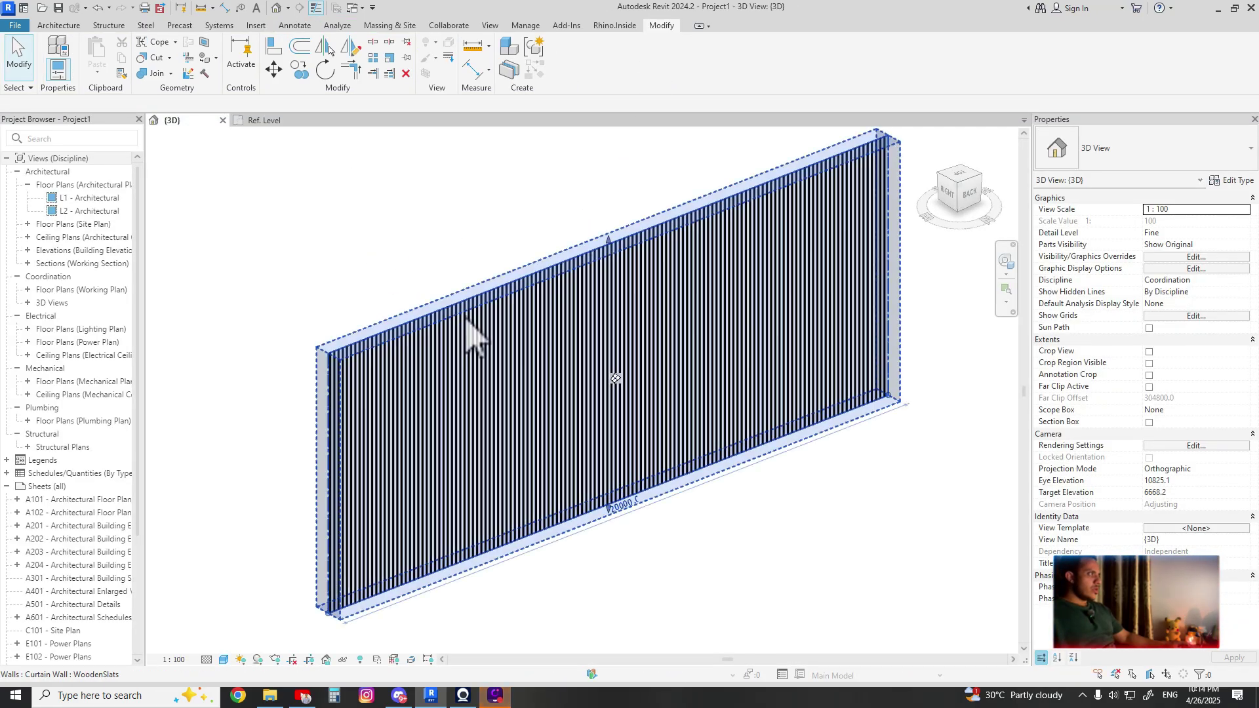
scroll(433, 303, up, 4)
click(531, 309)
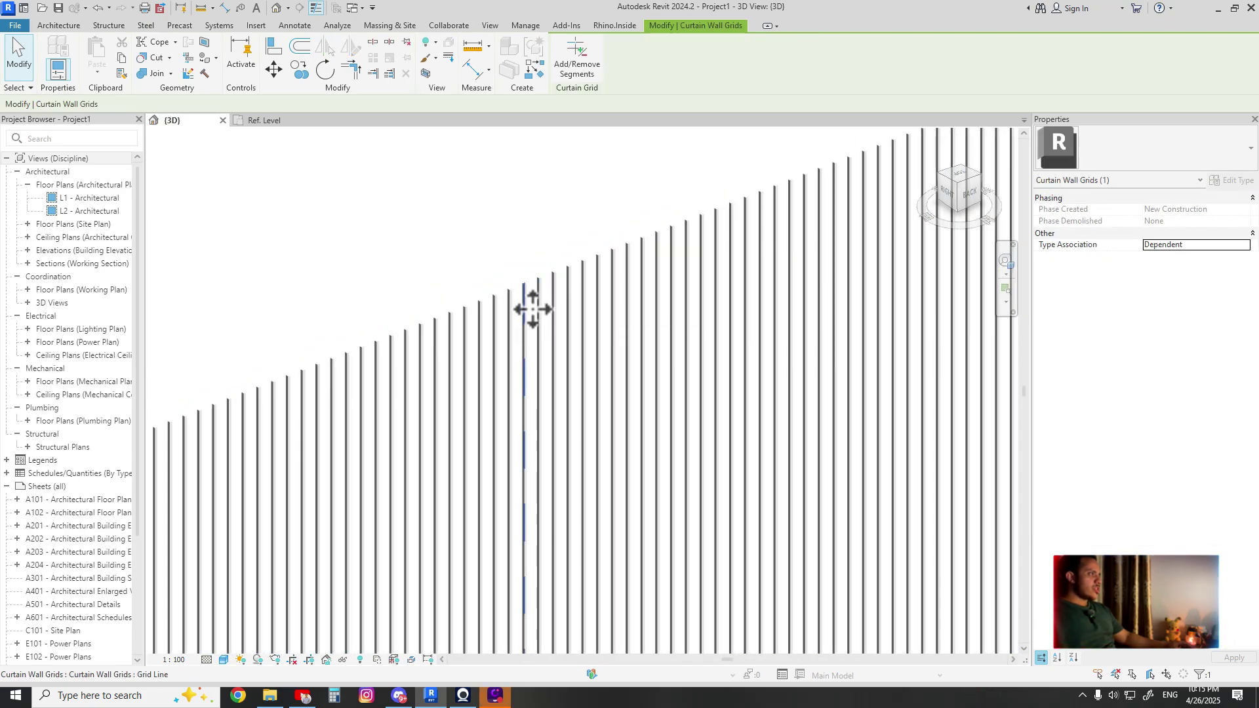
click(524, 303)
scroll(517, 380, down, 4)
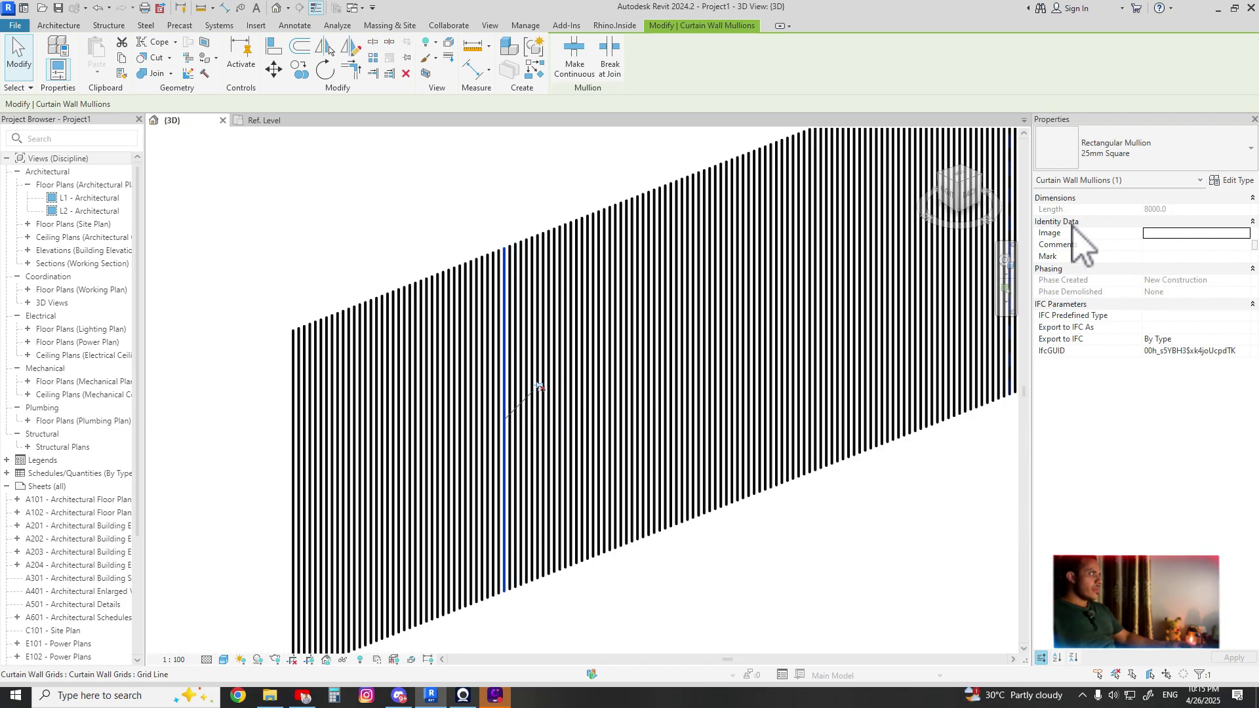
- Duplicate the mullion type as Wooden50*100 and assign the Family2 profile
click(1219, 180)
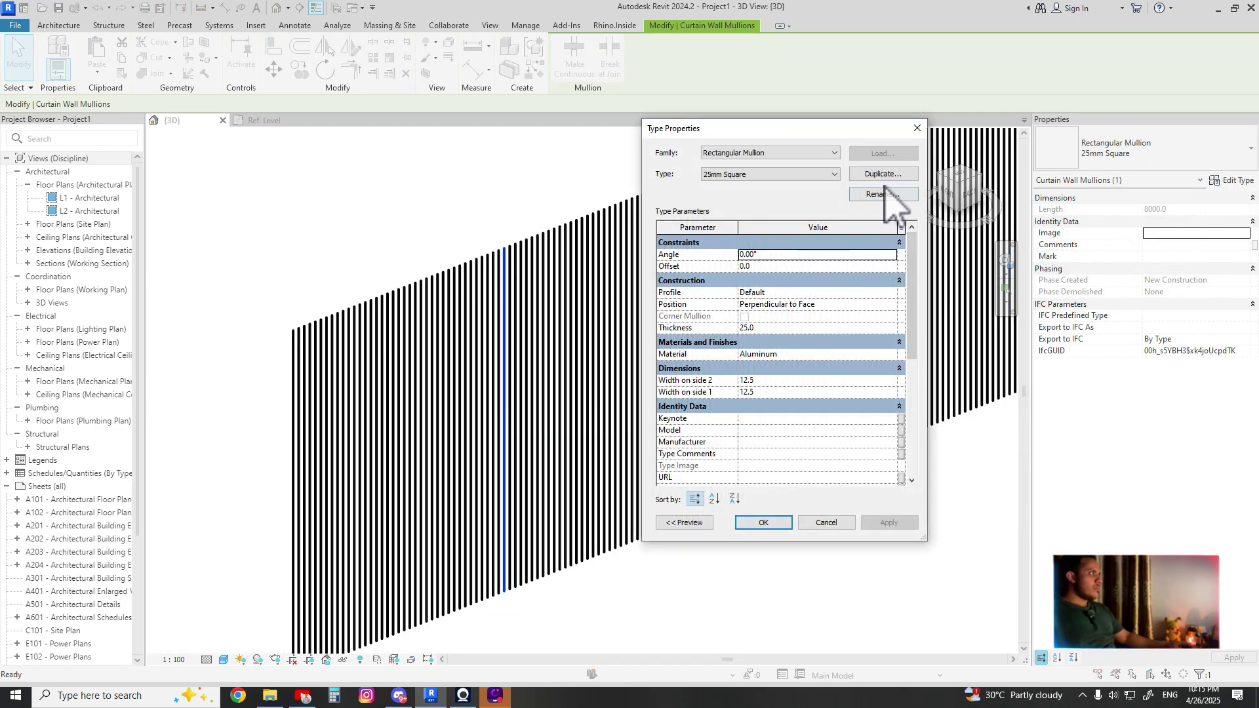
click(884, 174)
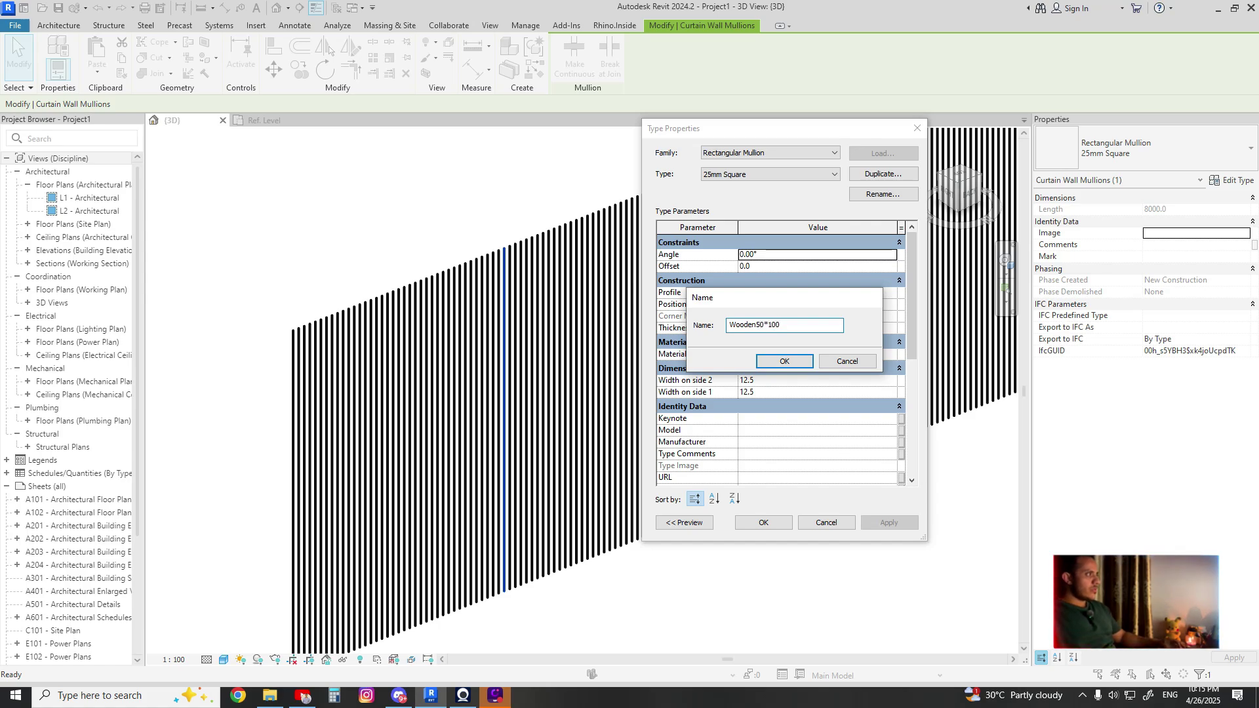
key(Return)
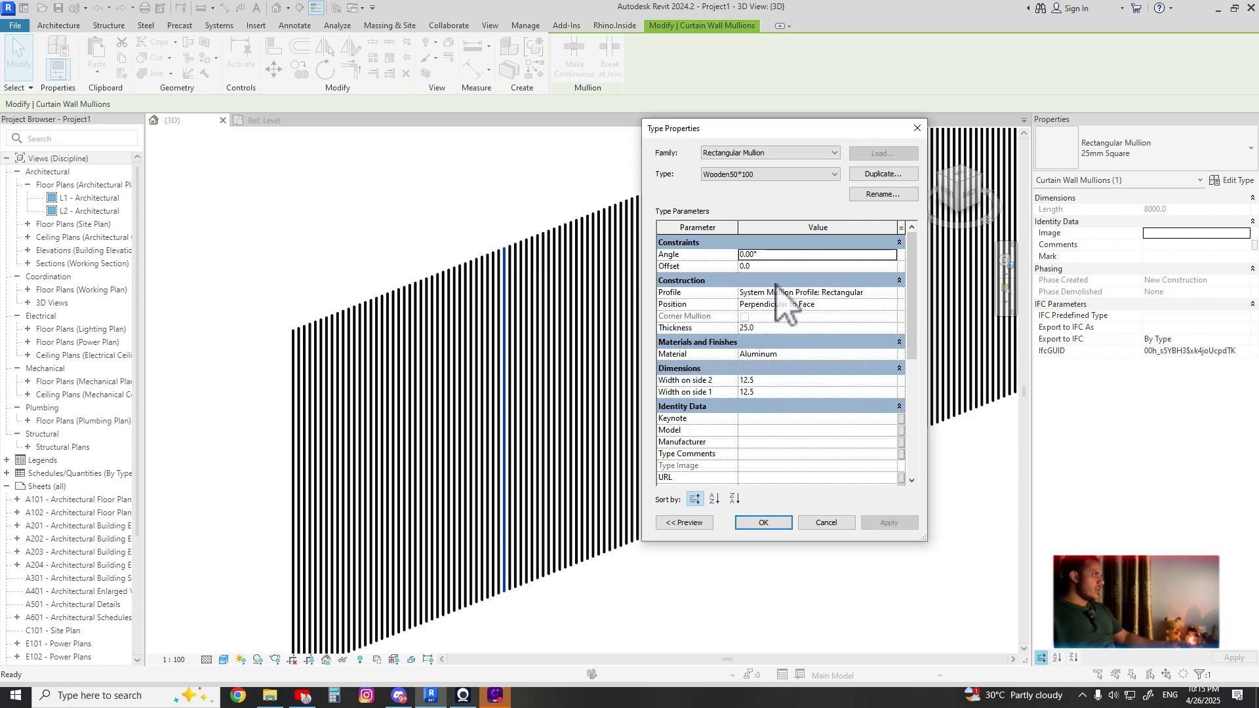
click(896, 293)
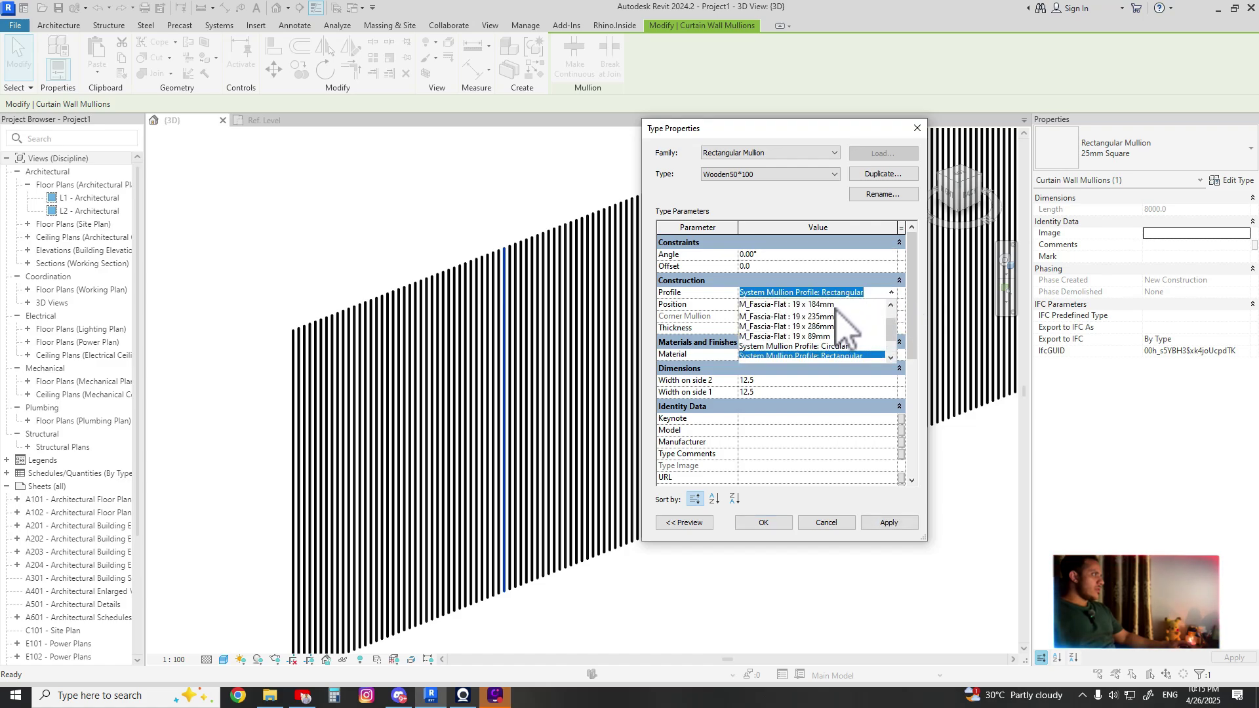
click(795, 323)
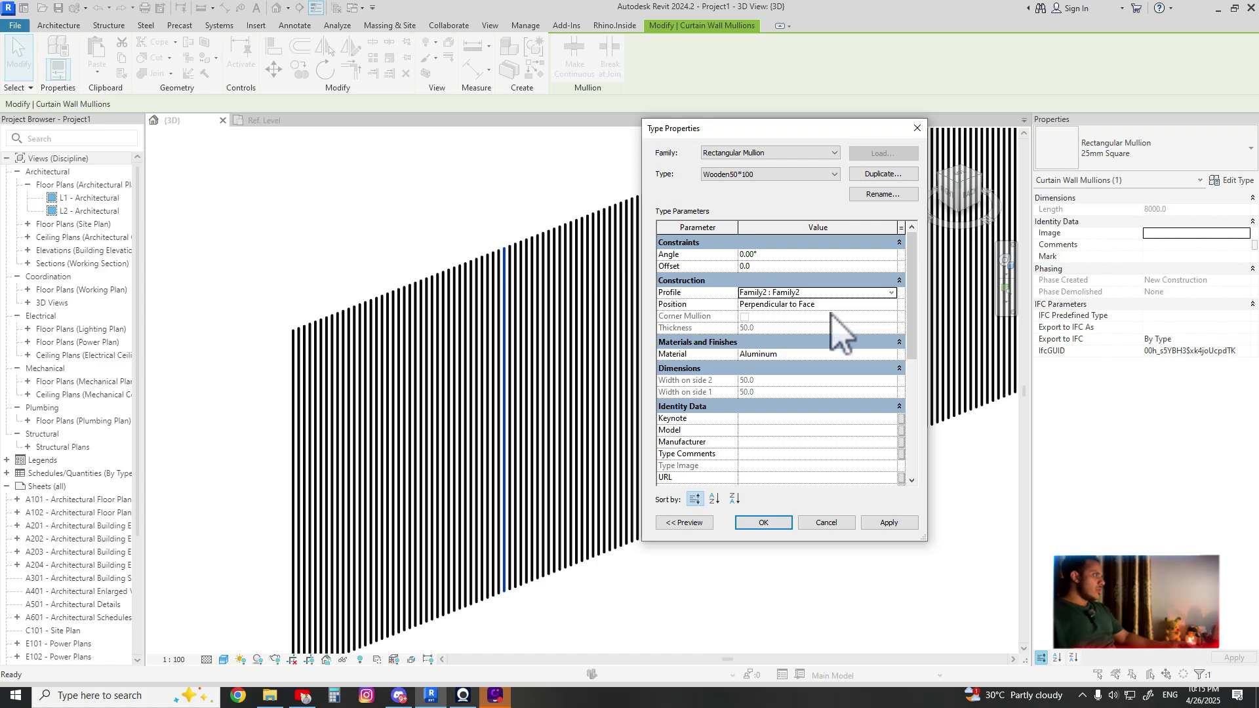
- Set the mullion material to Wood Planks and apply the type
click(795, 355)
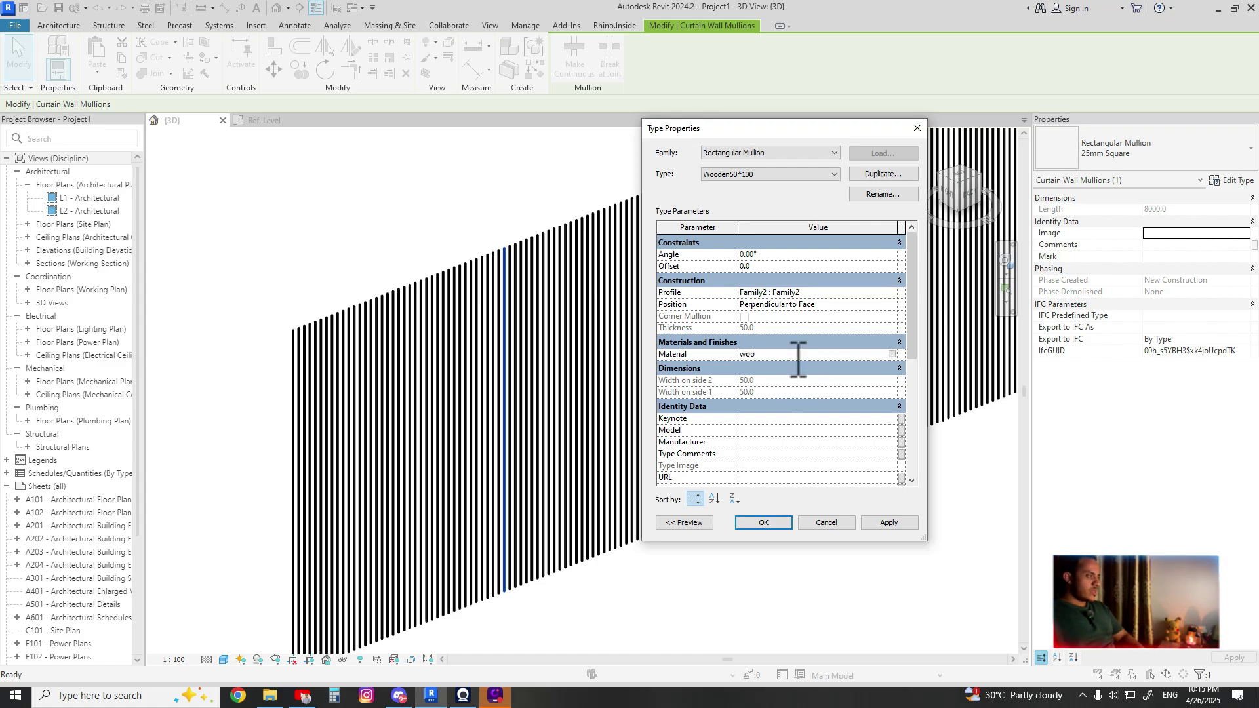
click(892, 355)
key(Escape)
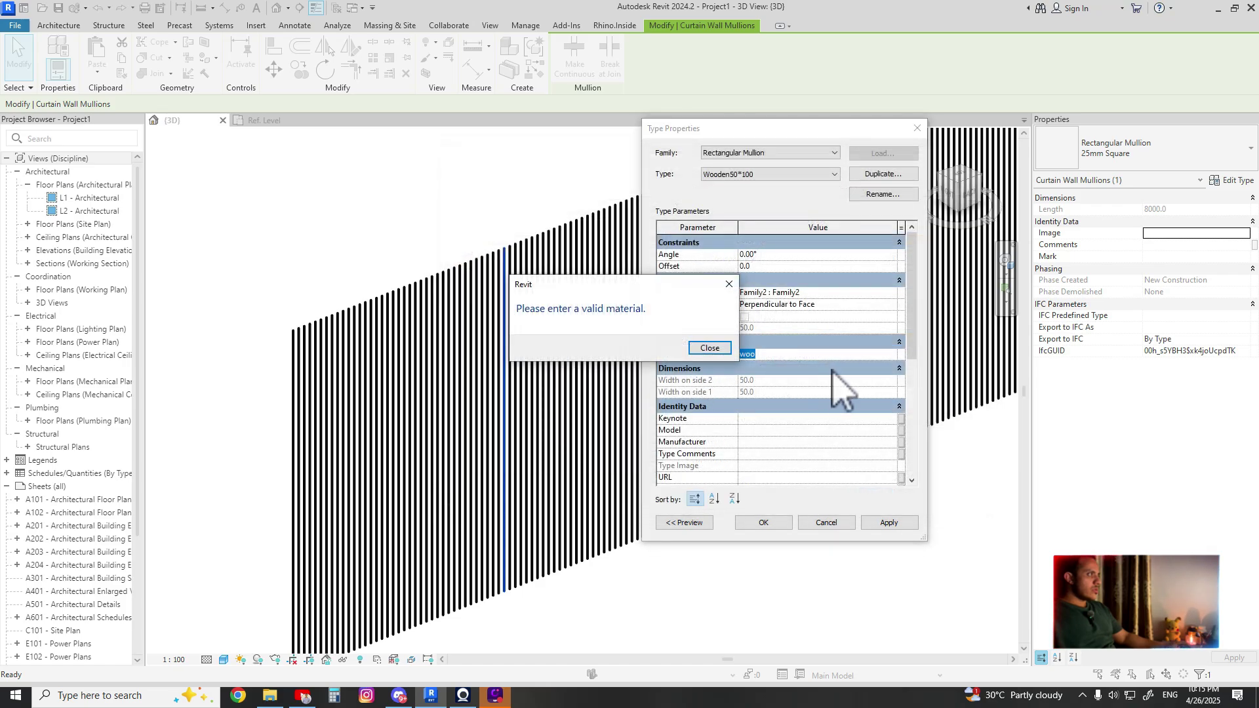
click(699, 350)
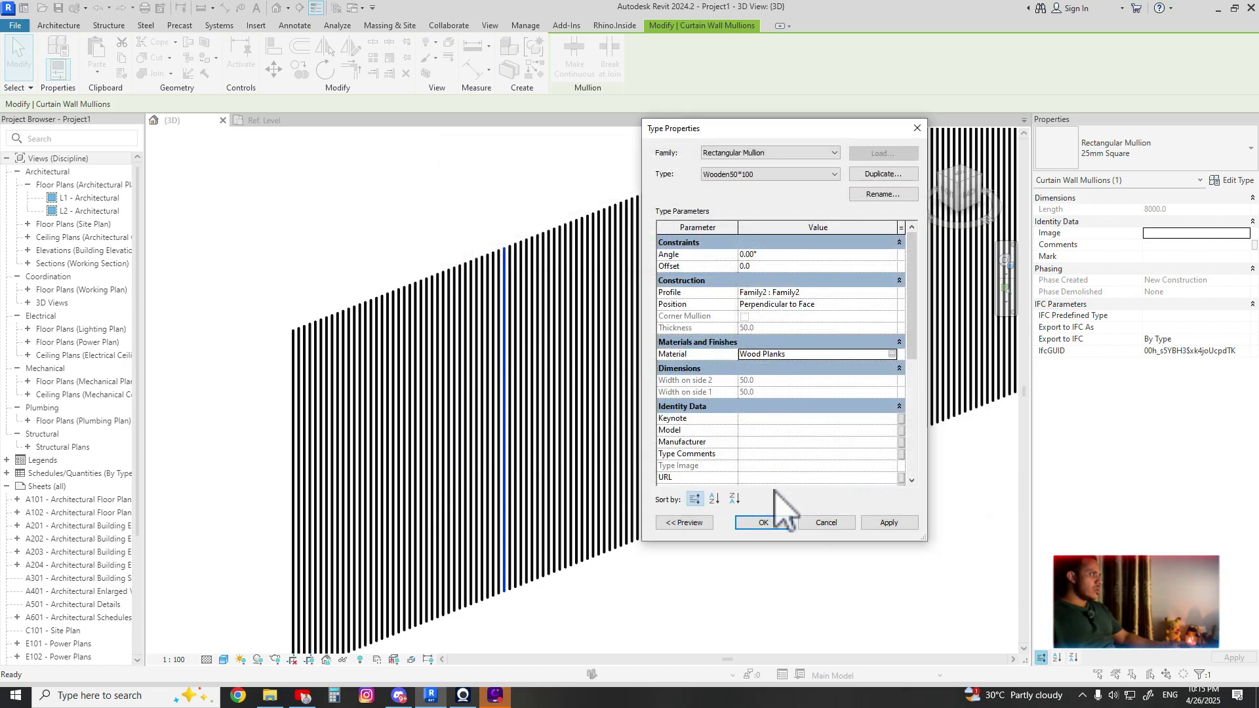
click(763, 523)
scroll(499, 282, up, 6)
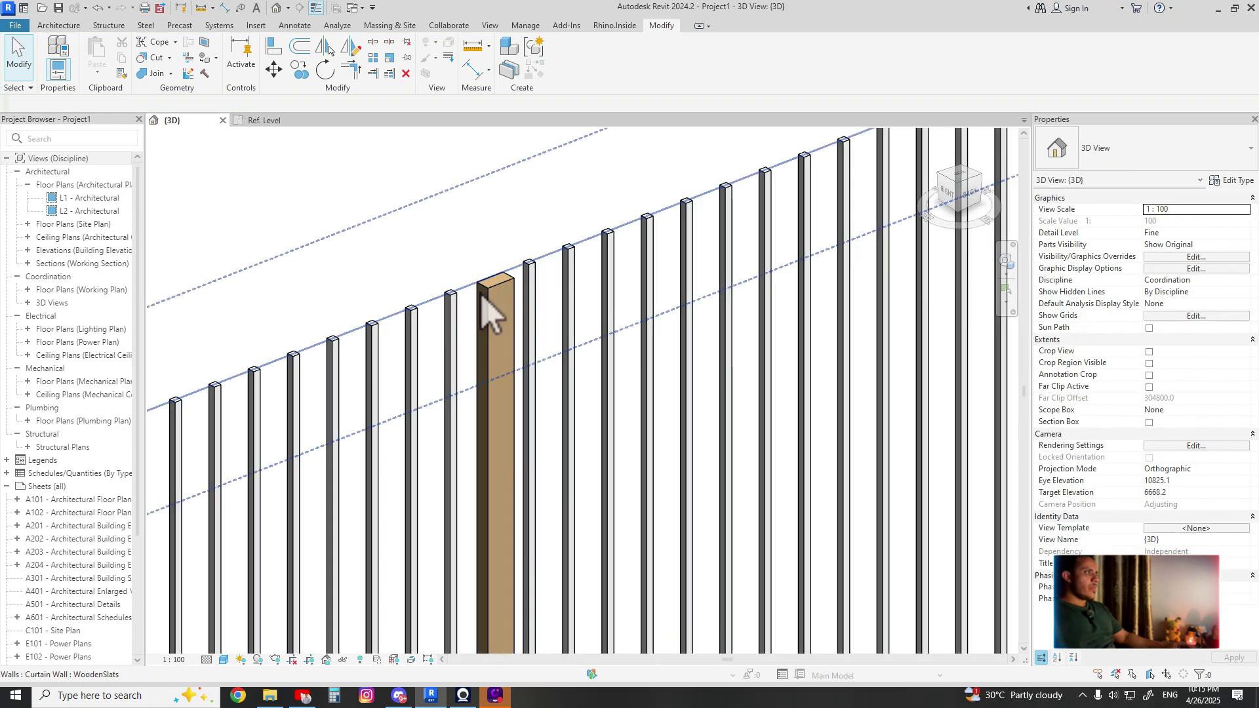
- Set the WoodenSlats curtain wall's Vertical Mullions Interior Type to Wooden50*100
click(499, 303)
key(Escape)
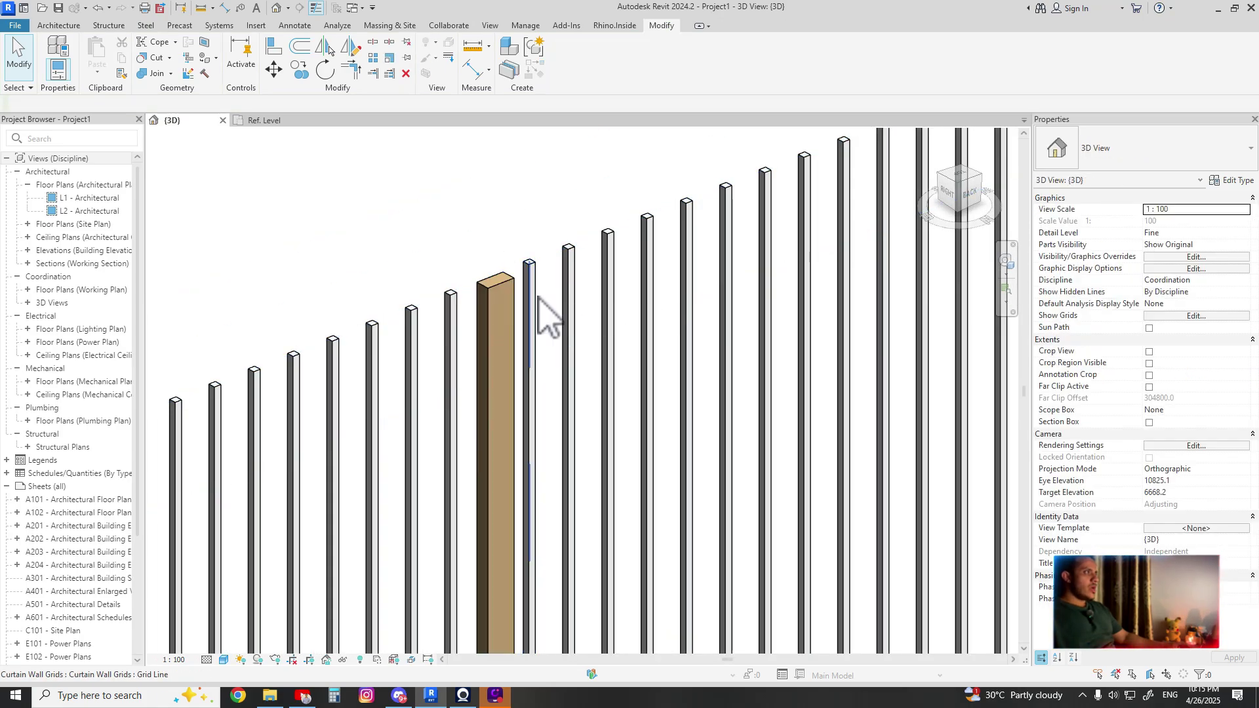
click(564, 266)
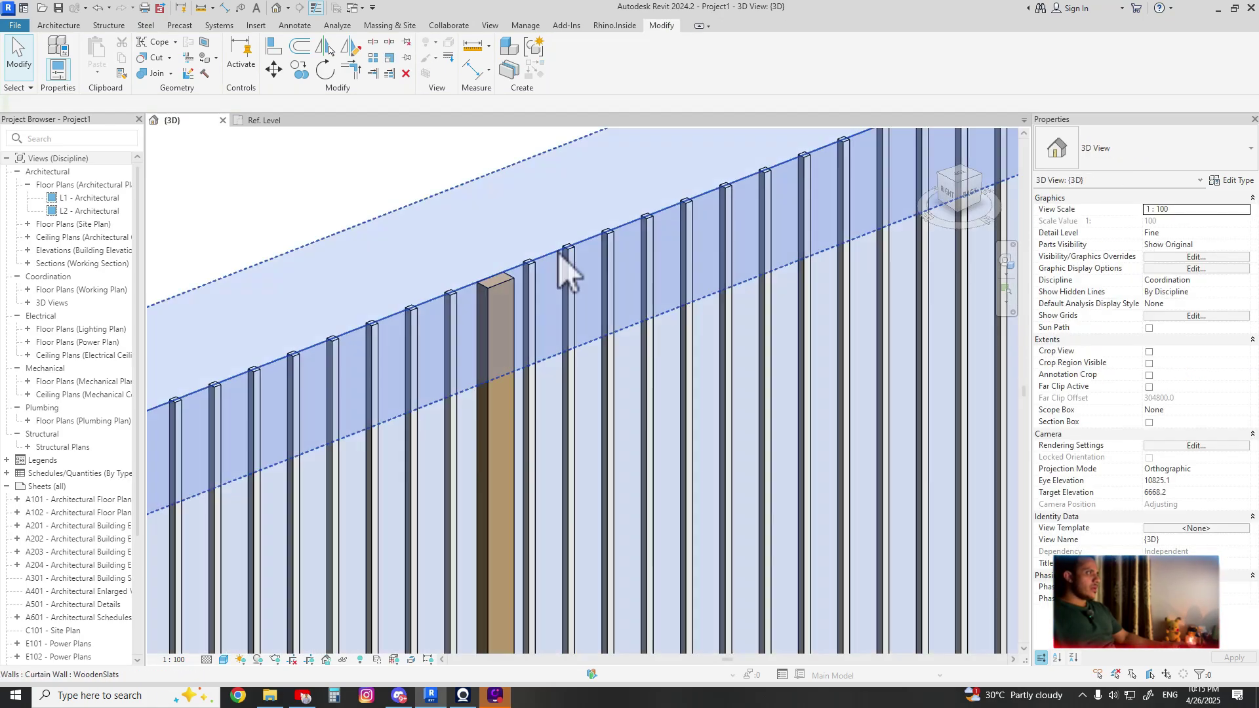
click(1231, 181)
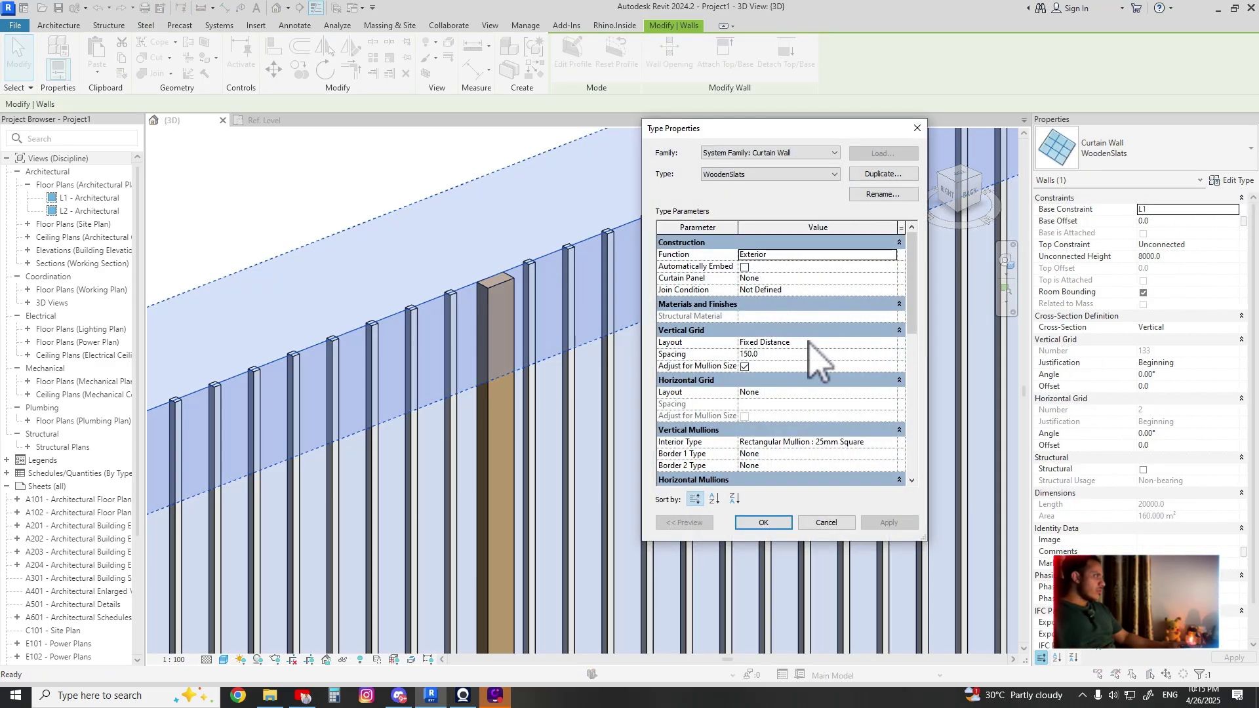
scroll(871, 459, down, 1)
click(883, 415)
click(891, 415)
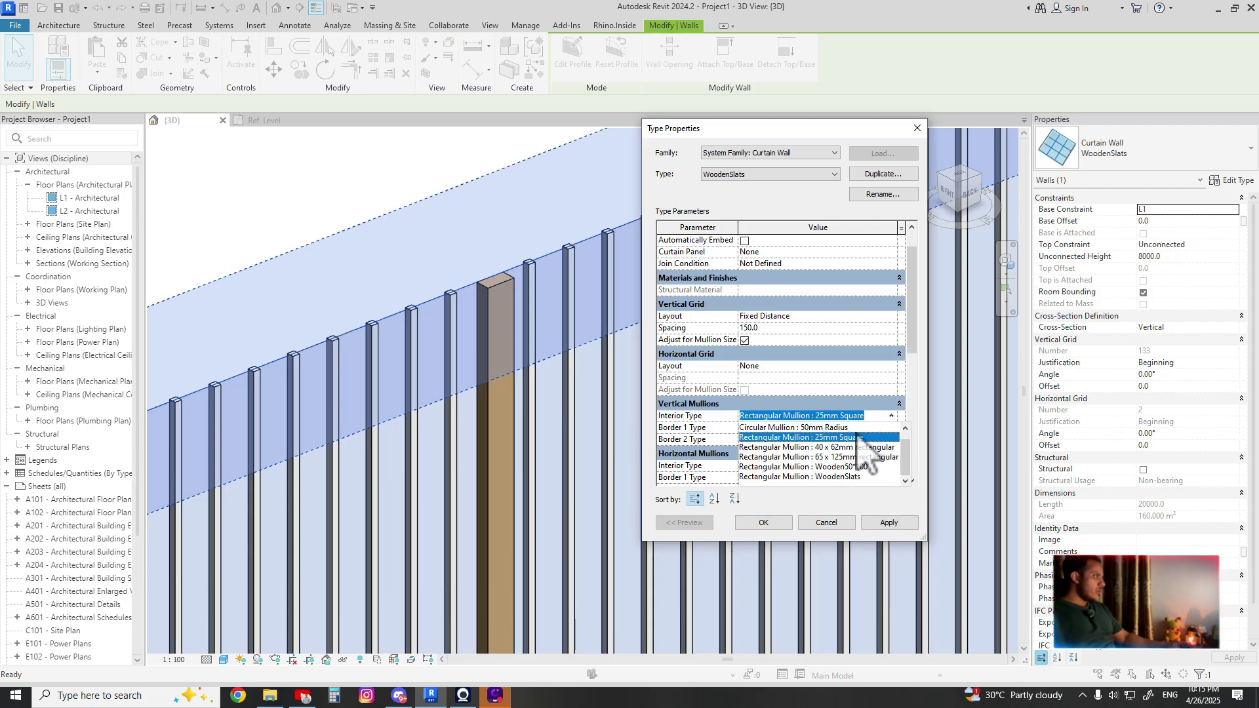
text(w)
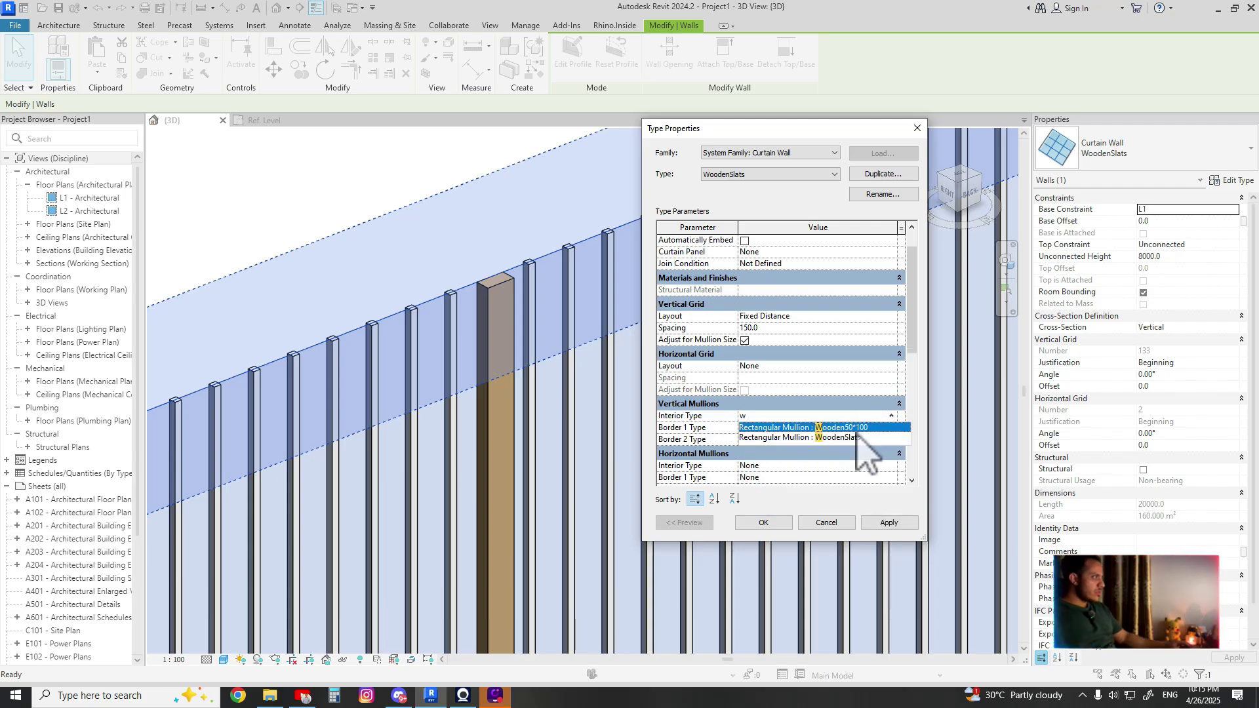
click(846, 429)
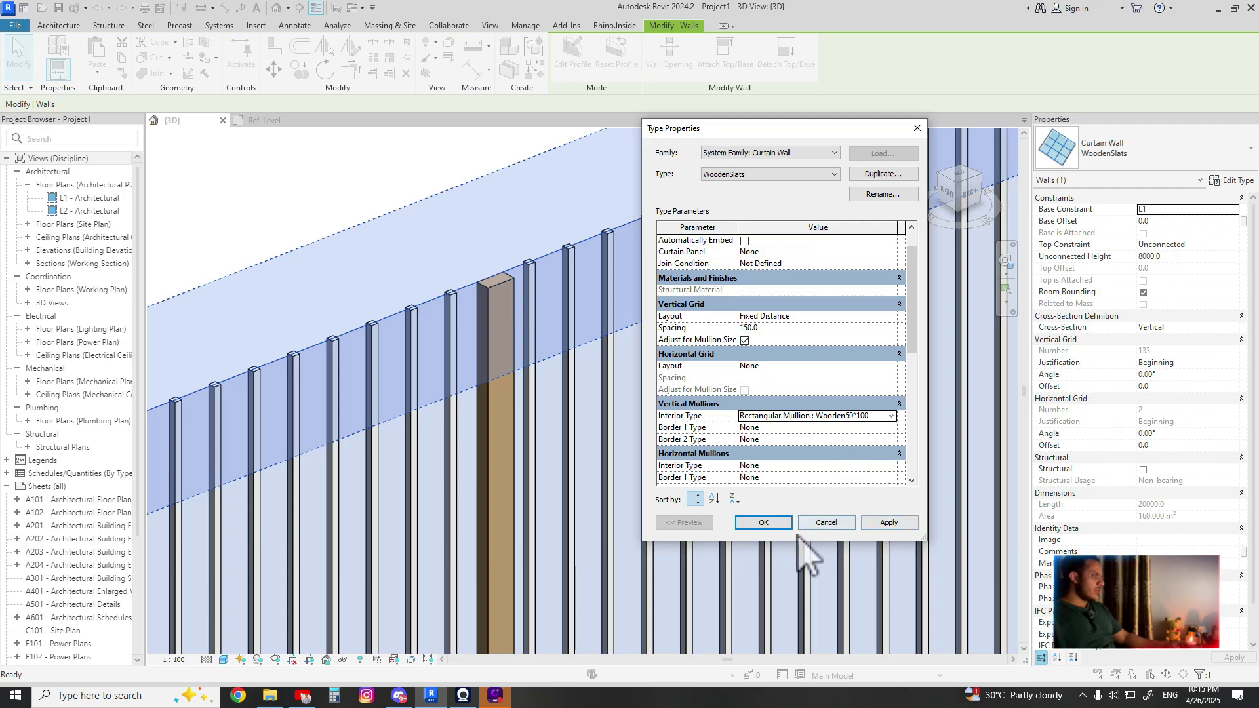
click(763, 522)
- Inspect the new wooden slats, then reselect the whole curtain wall
click(435, 282)
scroll(435, 295, down, 5)
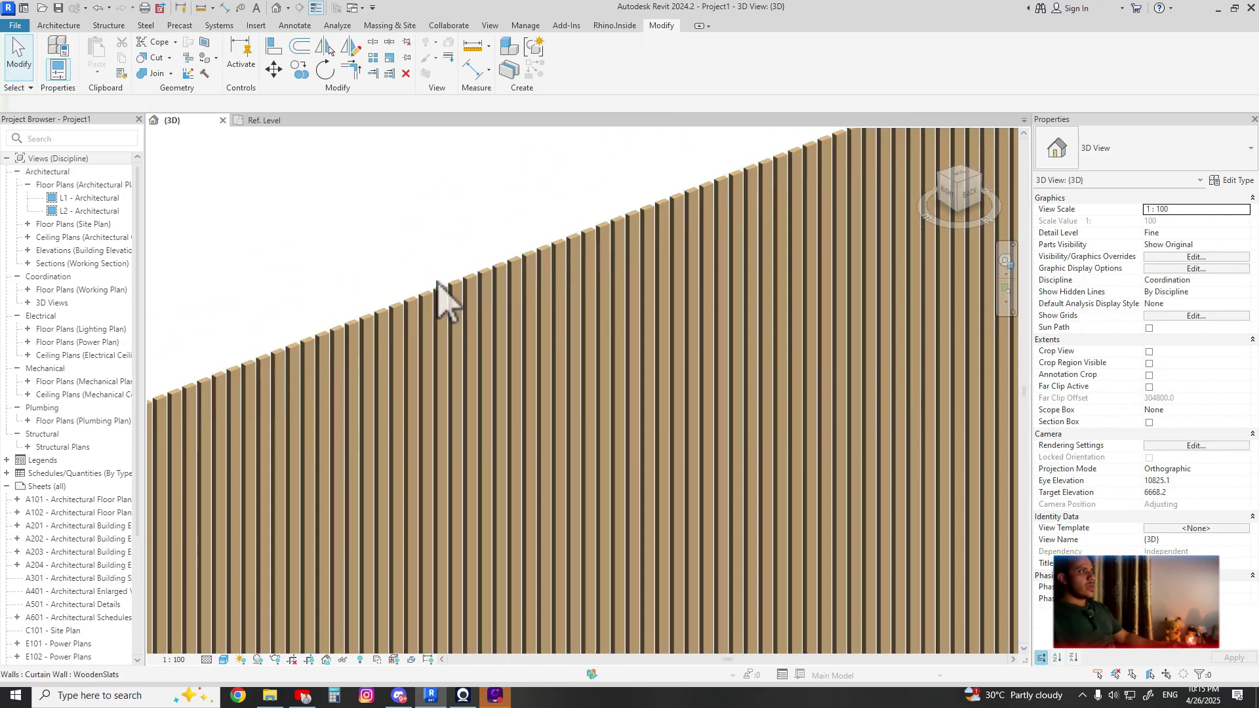
shift+middle_drag(505, 374, 623, 416)
scroll(459, 335, up, 3)
scroll(457, 318, down, 2)
middle_drag(456, 315, 562, 337)
scroll(420, 361, up, 4)
key(Tab)
key(Tab)
click(422, 360)
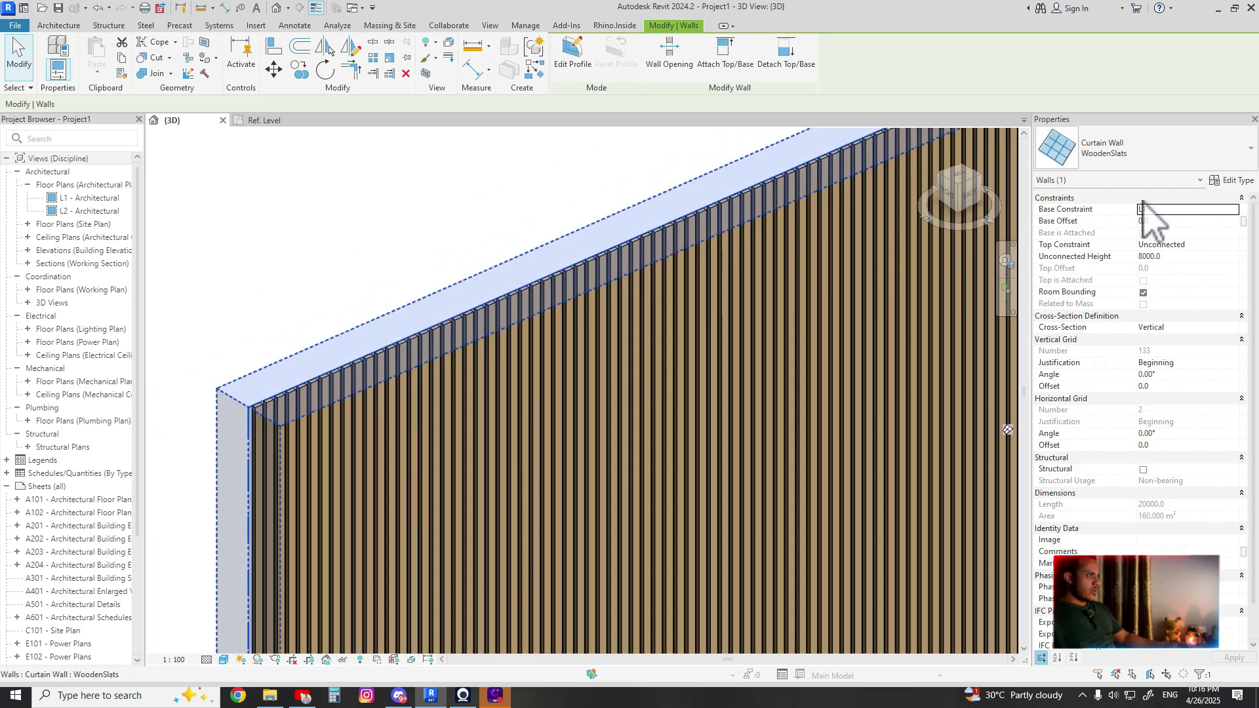
- Preview a vertical grid spacing of 250, then set it back to 150
click(1231, 182)
click(795, 354)
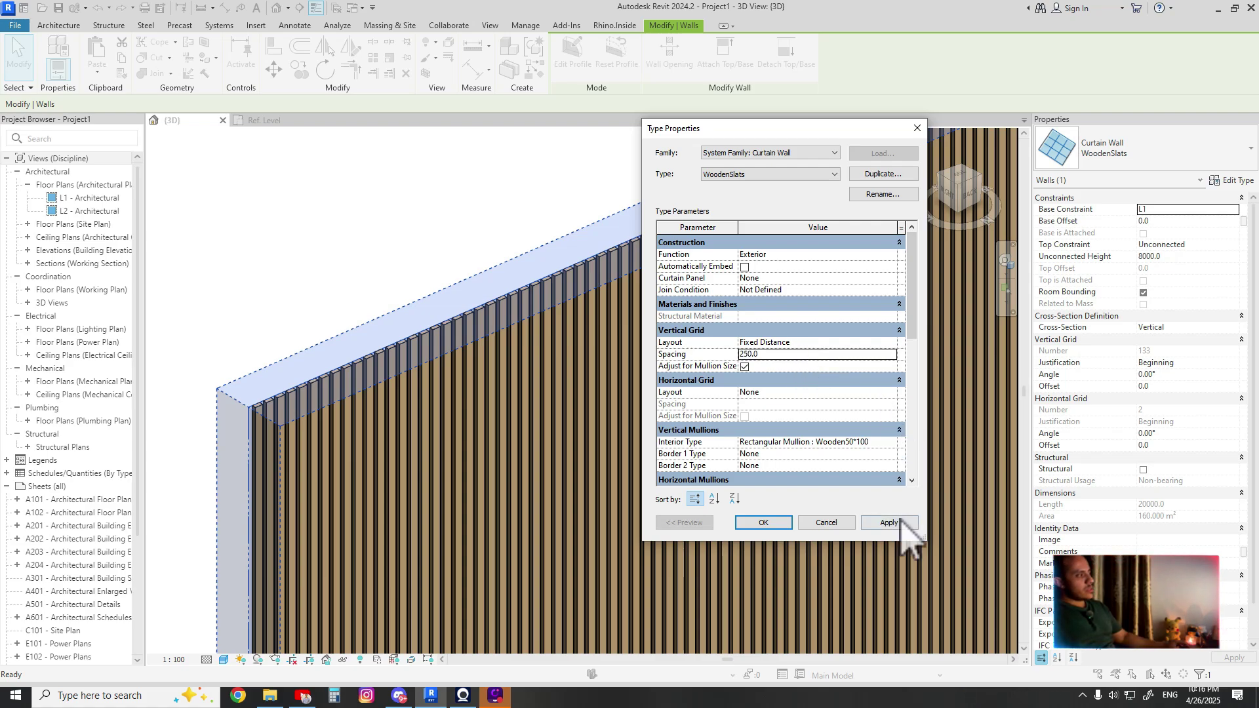
click(889, 523)
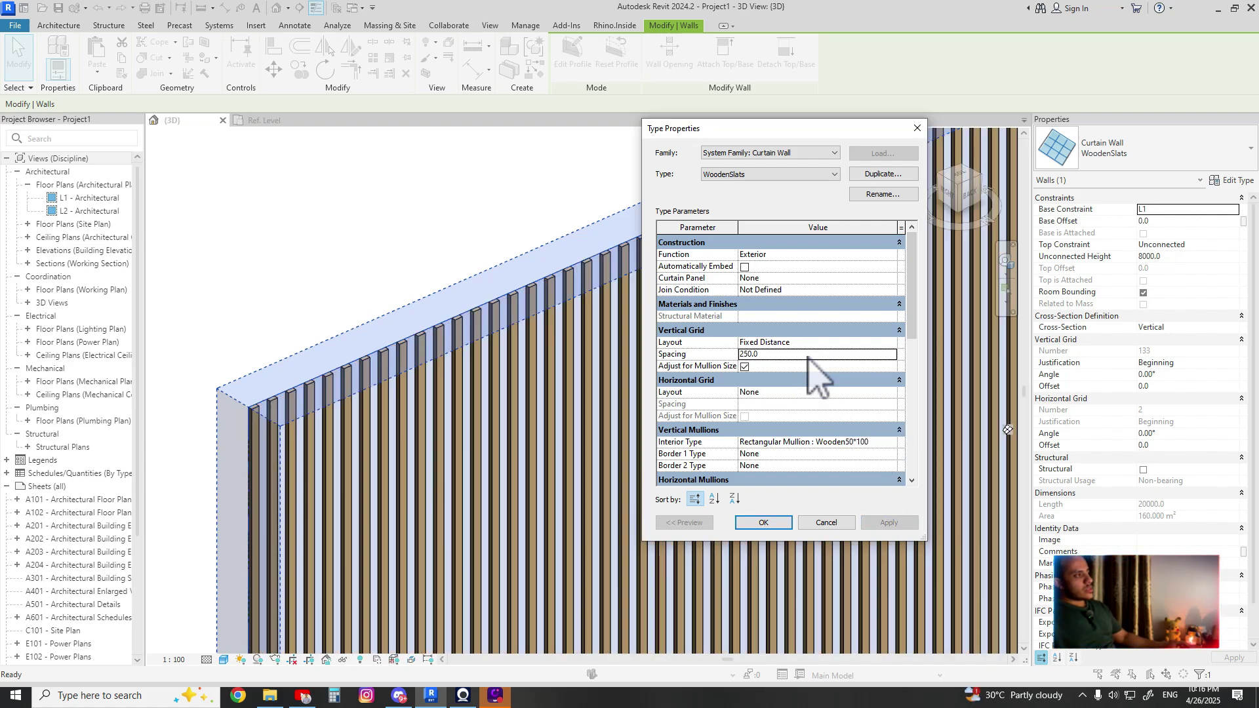
click(807, 354)
key(Return)
click(885, 524)
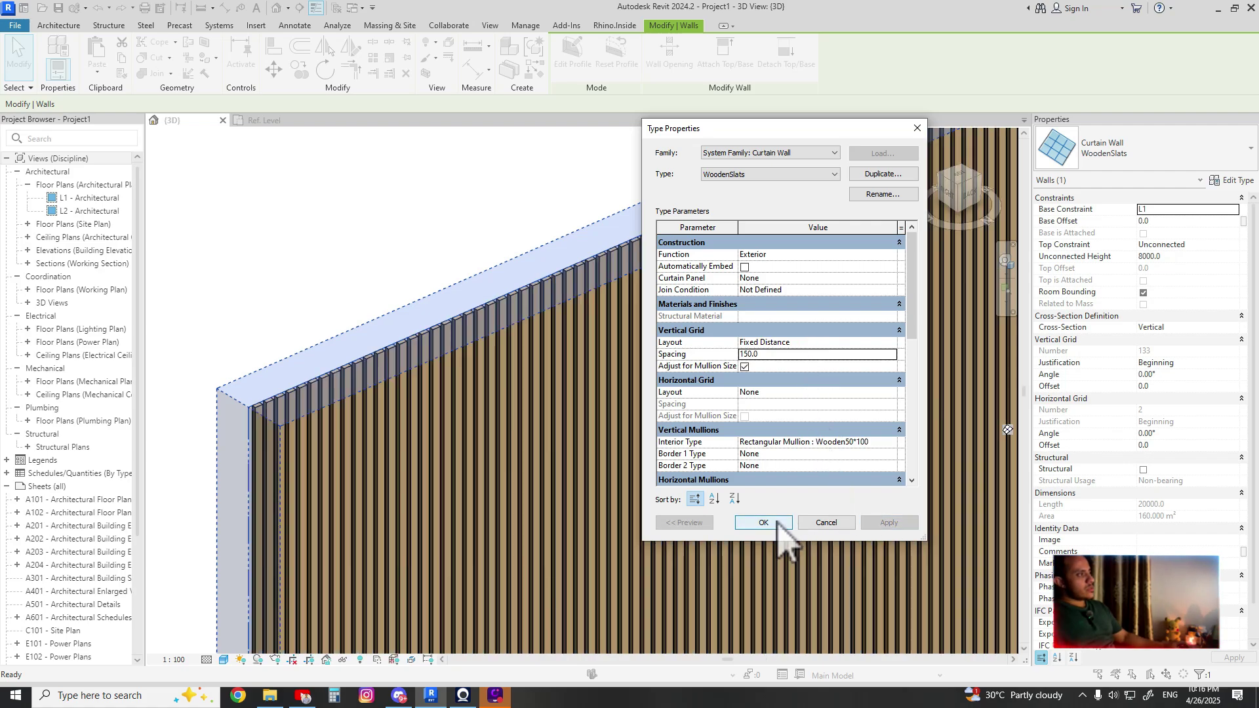
click(762, 523)
- Orbit and pan the view to move the slatted wall aside
scroll(407, 309, down, 5)
key(Escape)
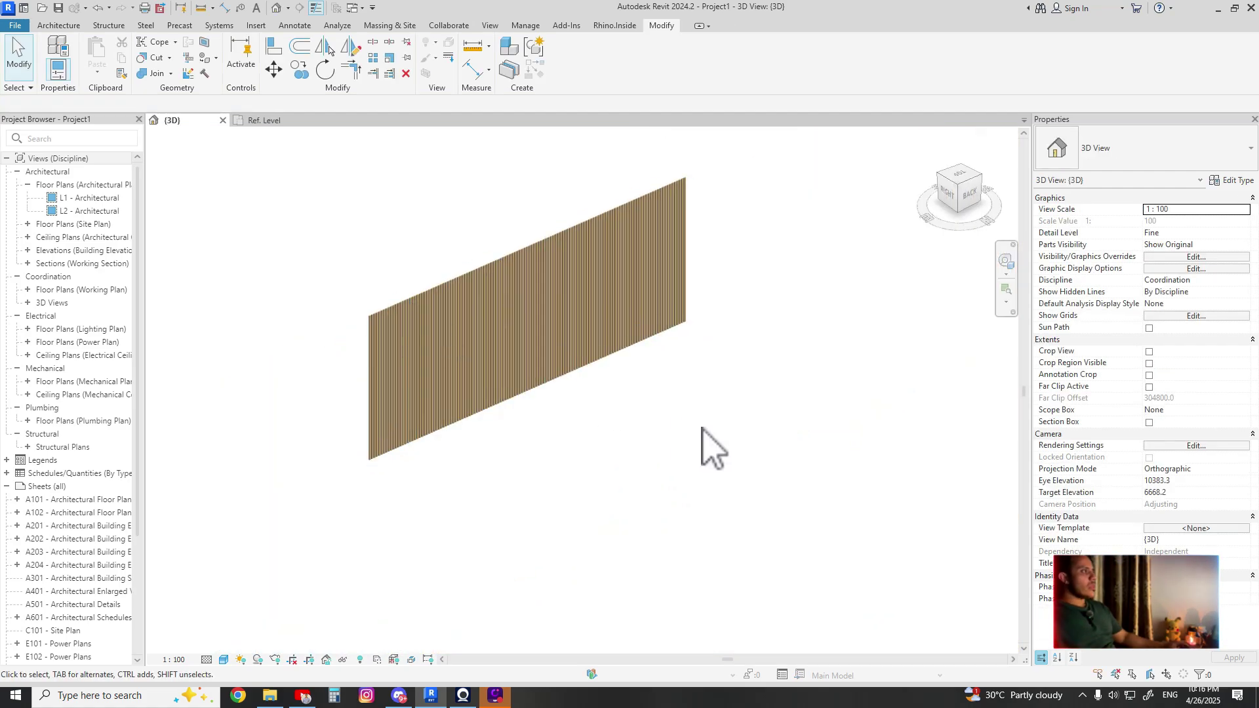
scroll(654, 404, up, 1)
shift+middle_drag(654, 403, 583, 472)
key(Tab)
click(582, 472)
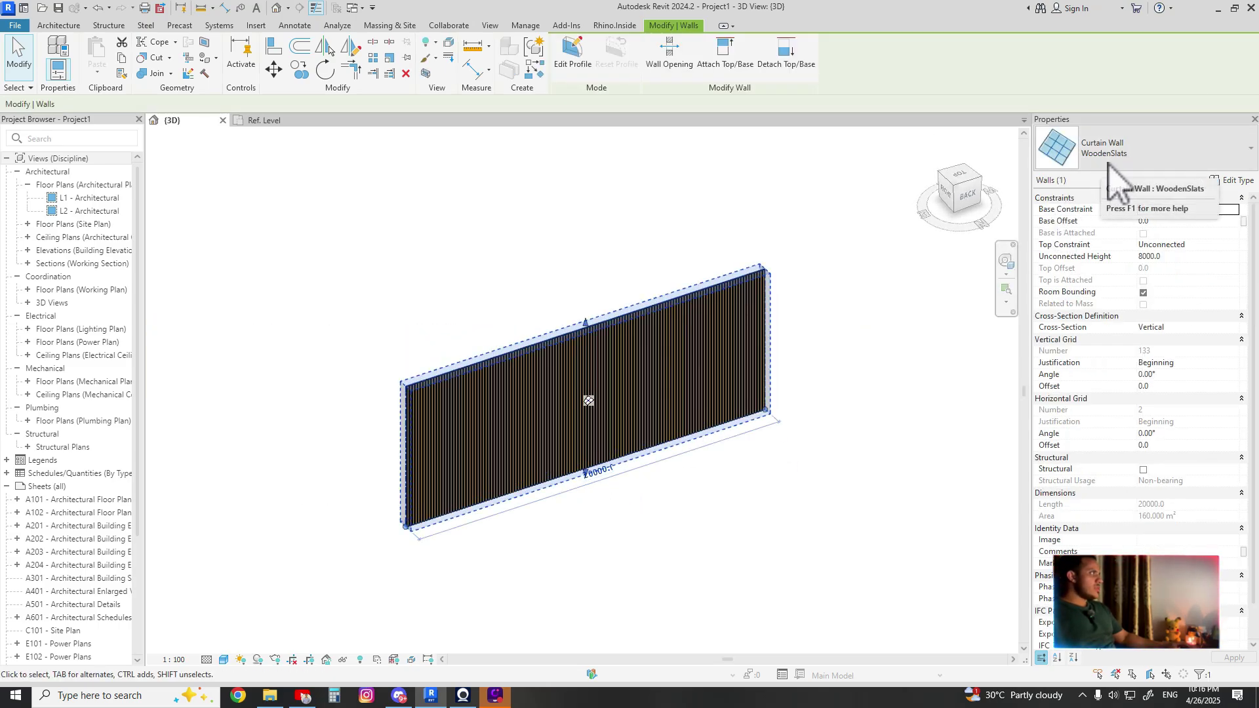
middle_drag(665, 318, 444, 329)
shift+middle_drag(451, 383, 506, 430)
click(300, 225)
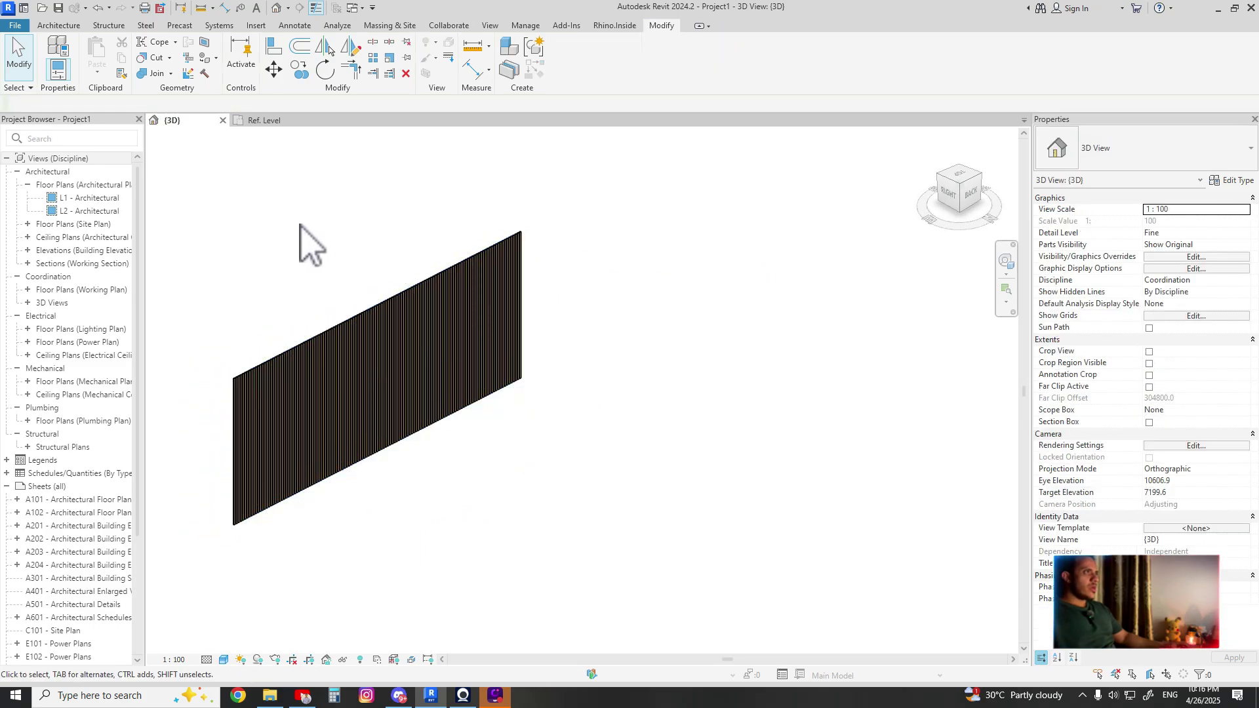
- Reveal hidden elements, unhide the curved mass, and leave reveal mode
click(375, 24)
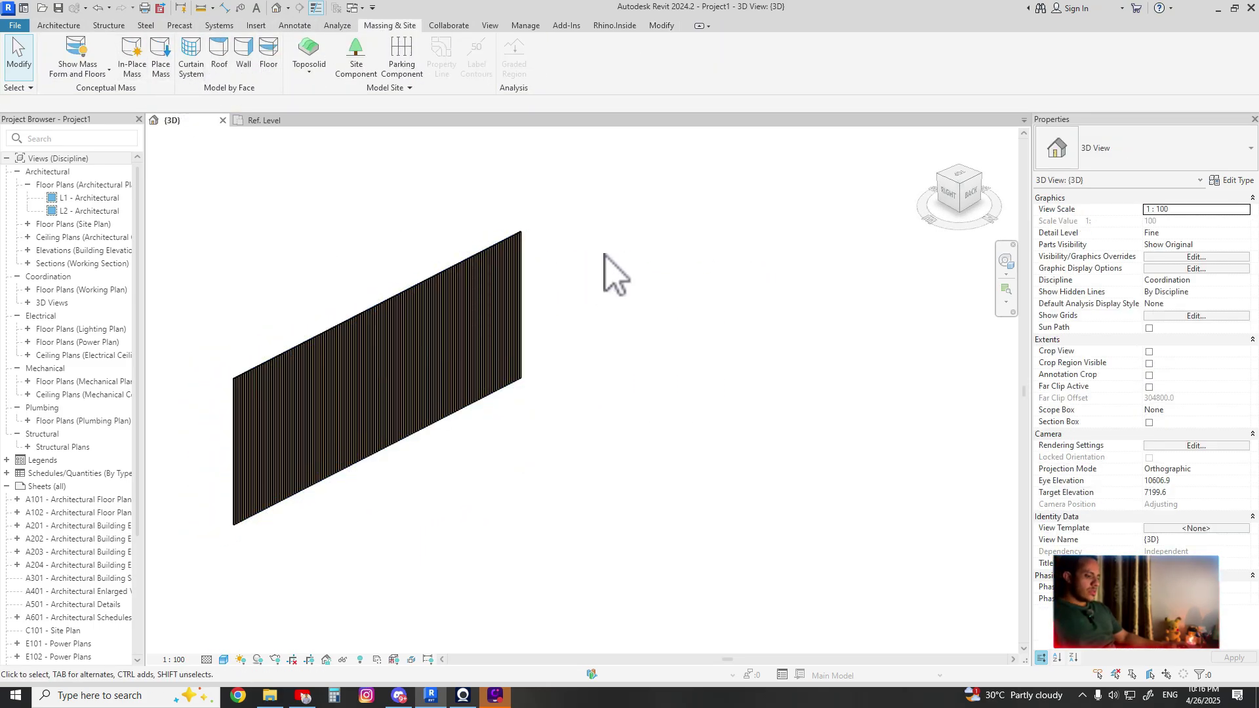
key(r)
key(h)
middle_drag(666, 301, 737, 365)
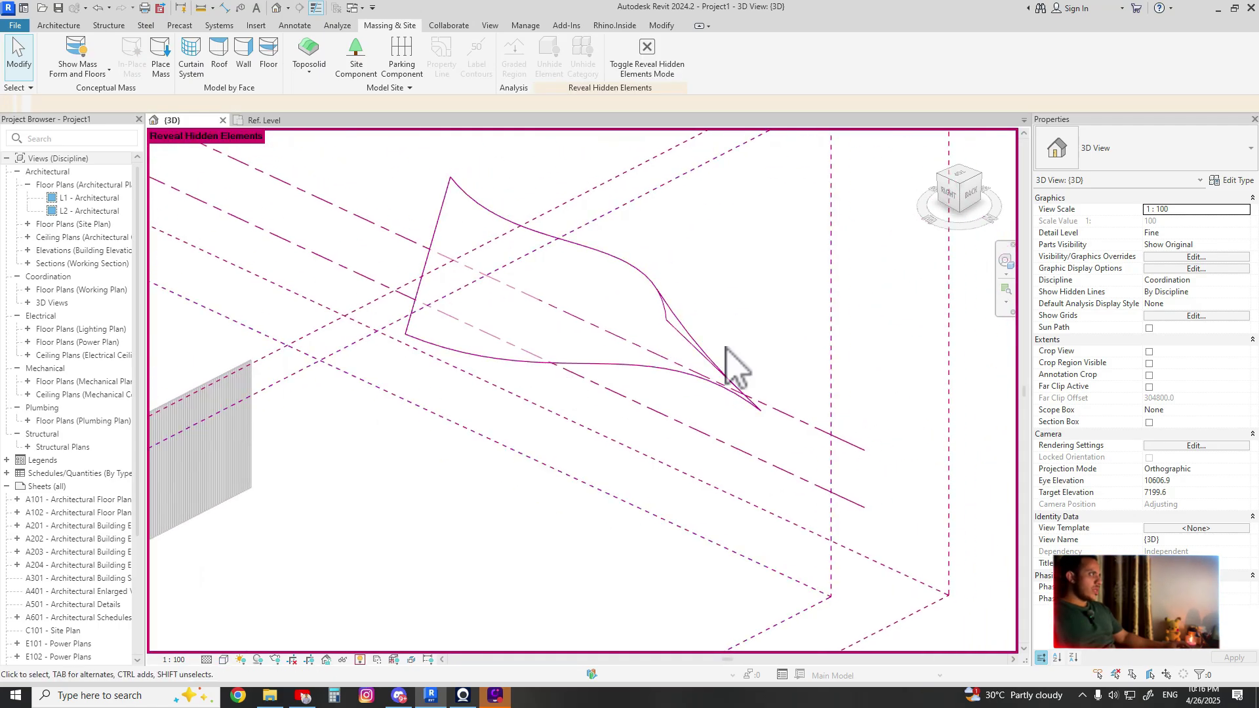
click(682, 338)
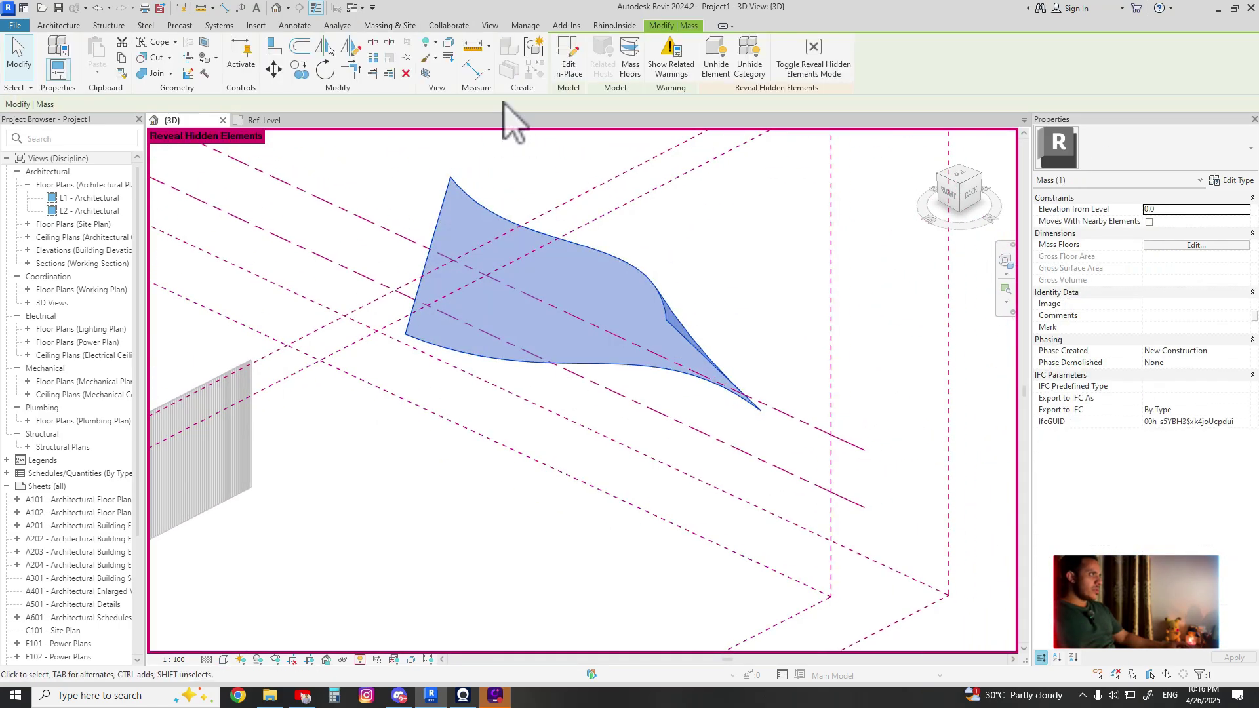
click(815, 59)
click(674, 346)
shift+middle_drag(675, 346, 610, 328)
click(322, 226)
click(58, 25)
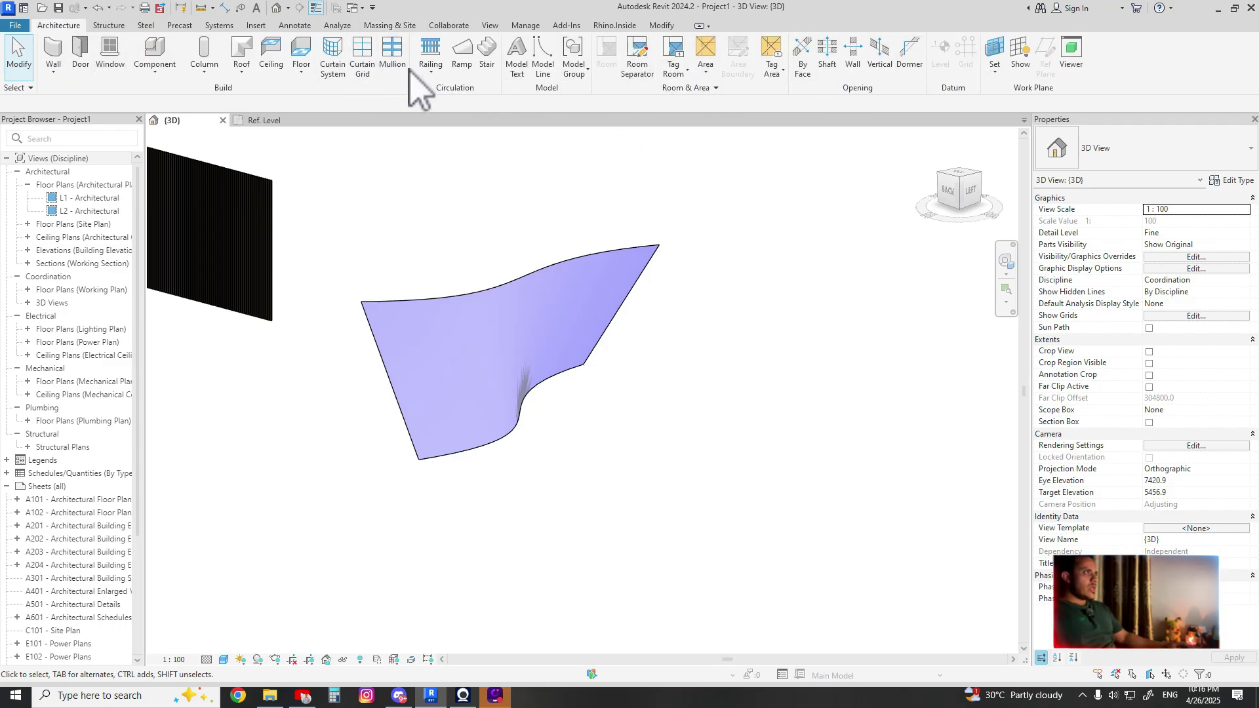
- Create a Curtain System 1500 x 3000mm on the picked curved mass face
click(334, 66)
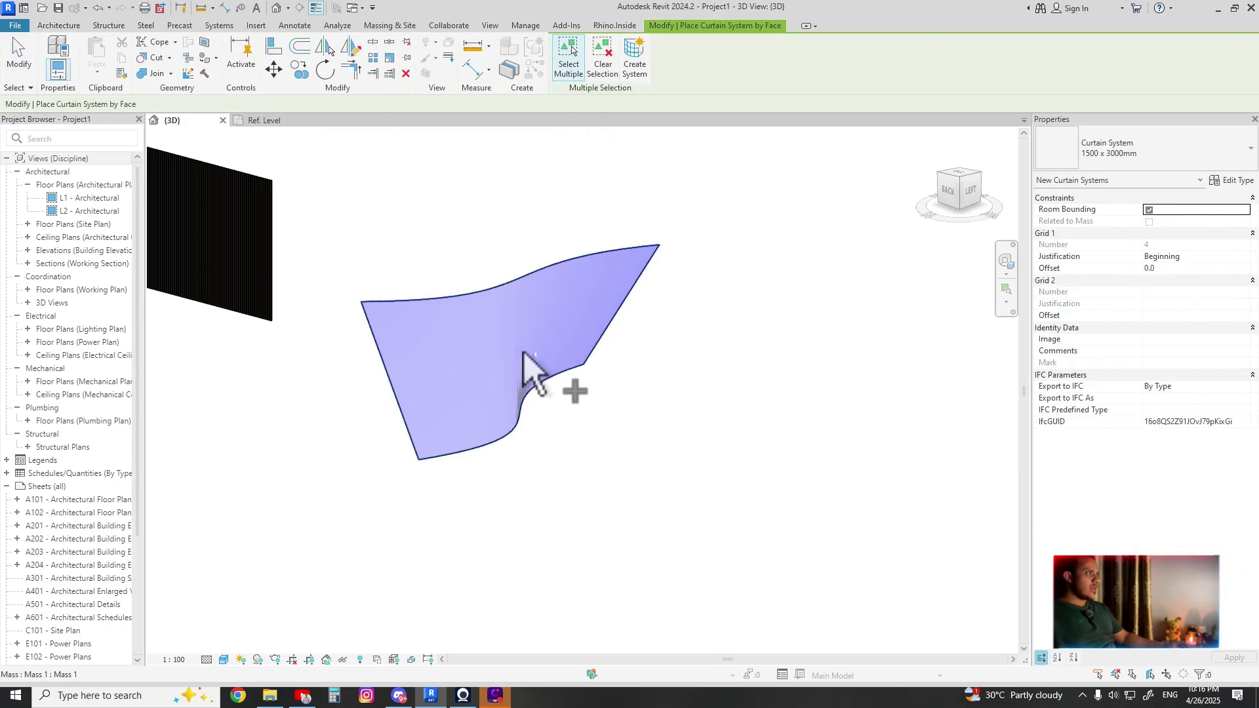
scroll(402, 318, up, 4)
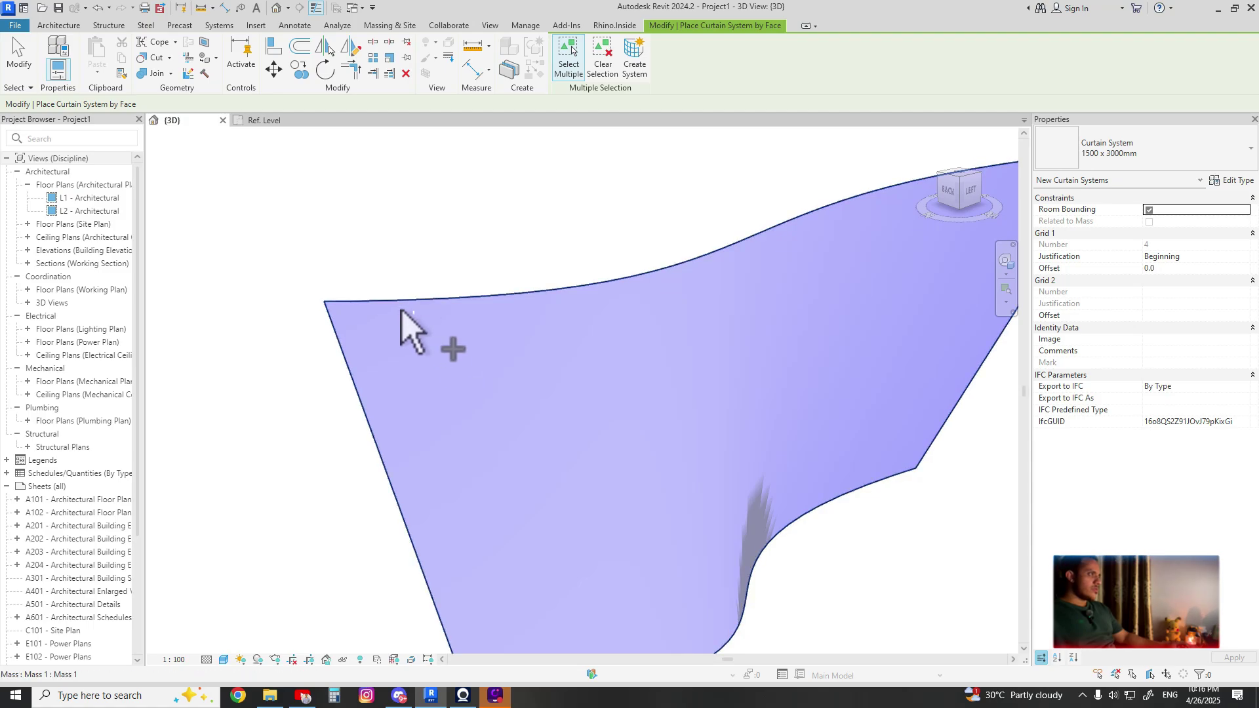
scroll(407, 314, down, 1)
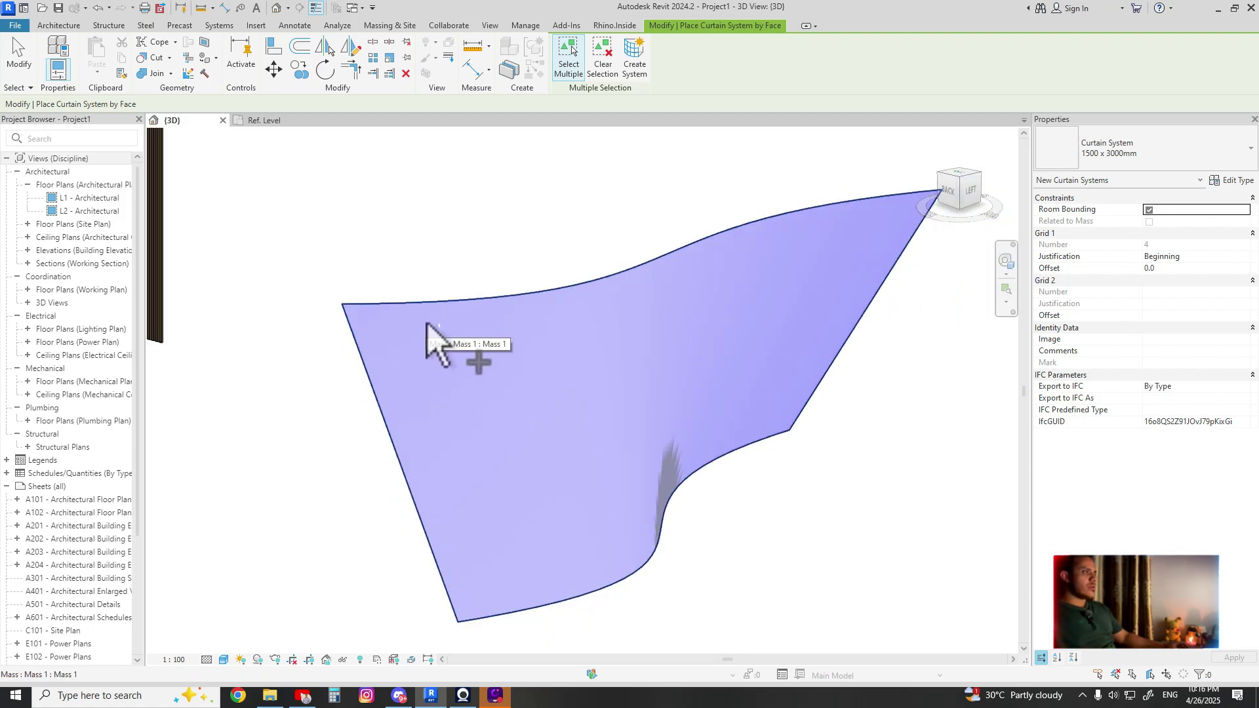
right_click(427, 324)
key(Escape)
click(427, 331)
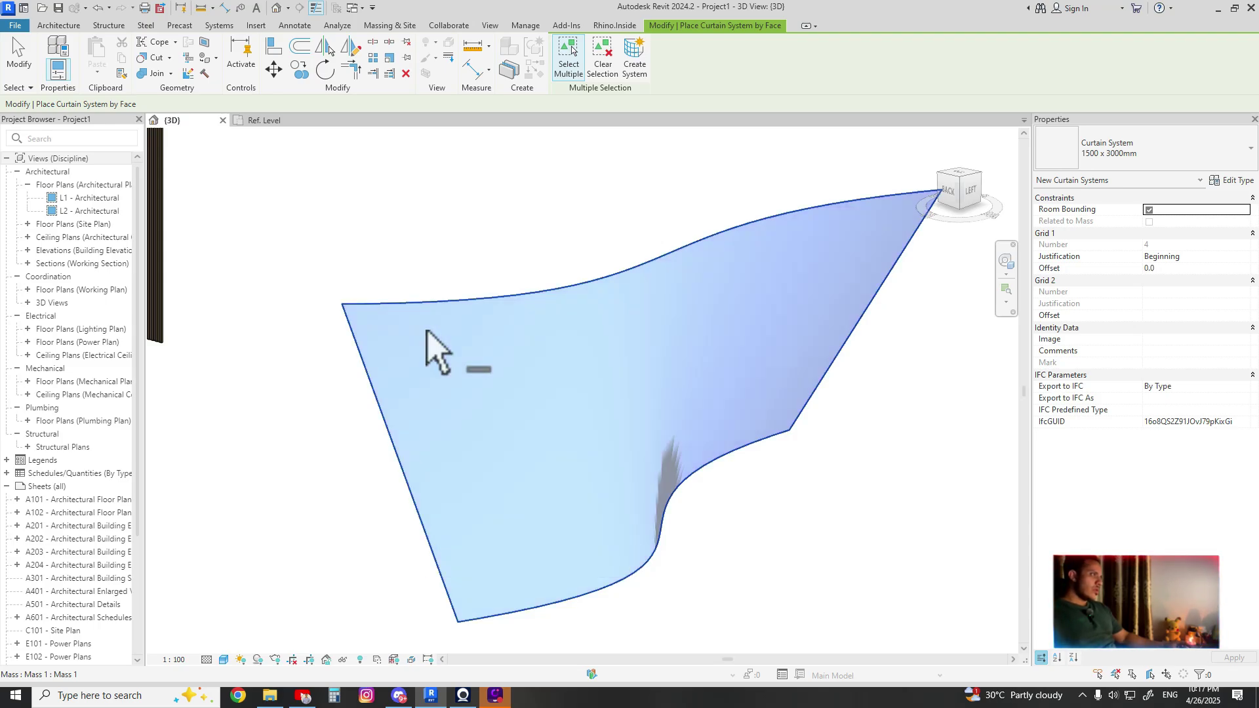
click(634, 55)
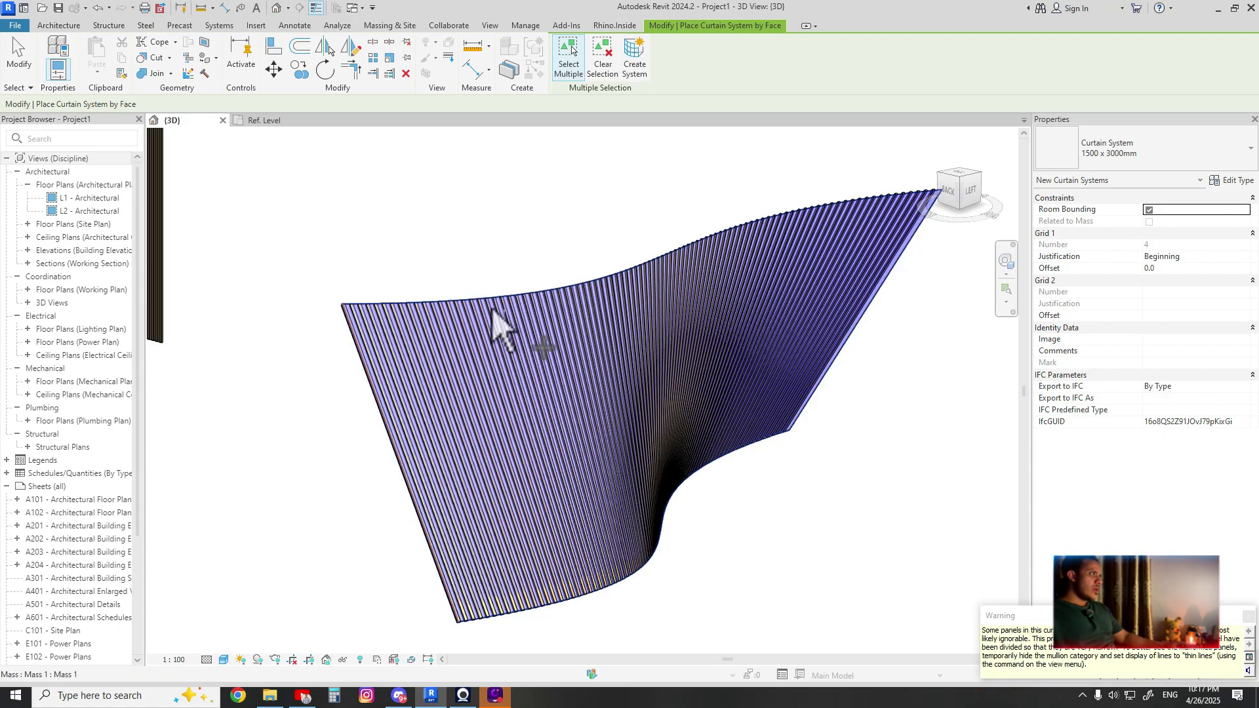
scroll(467, 344, down, 2)
key(Escape)
shift+middle_drag(483, 442, 452, 430)
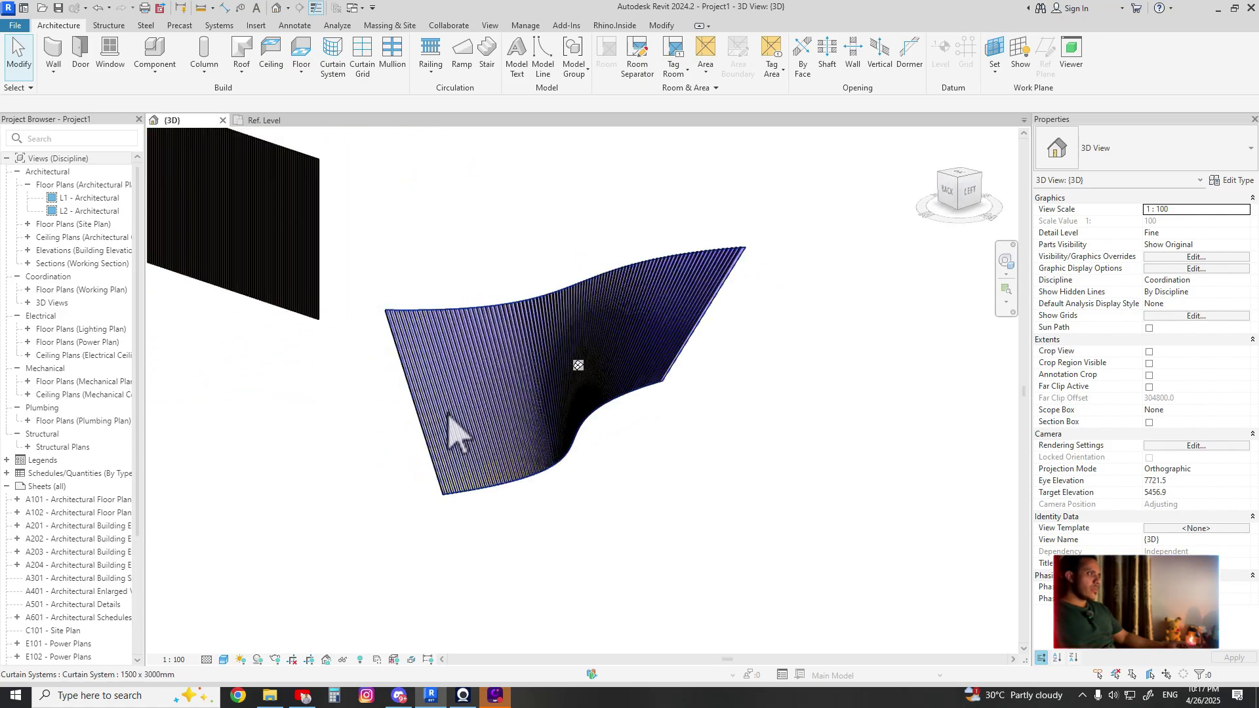
- Select the new curtain system and review its type list and type properties
click(453, 430)
click(1201, 158)
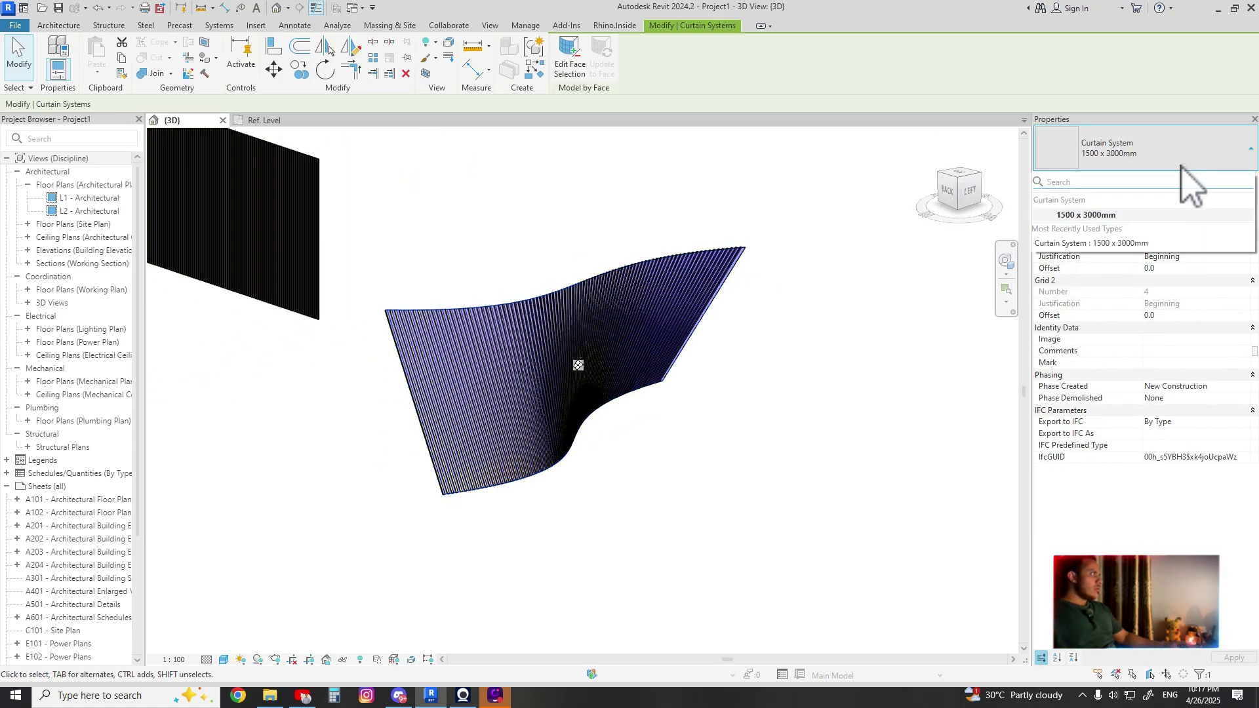
click(1179, 168)
click(1235, 180)
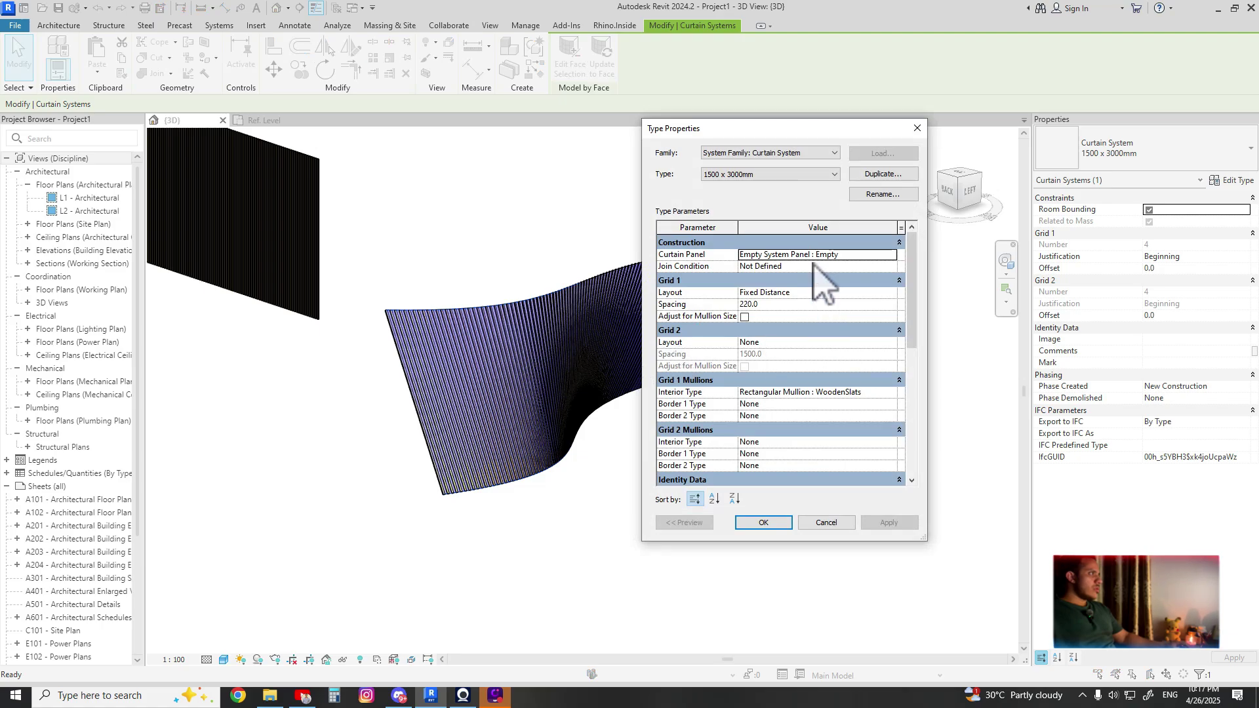
drag(736, 129, 807, 129)
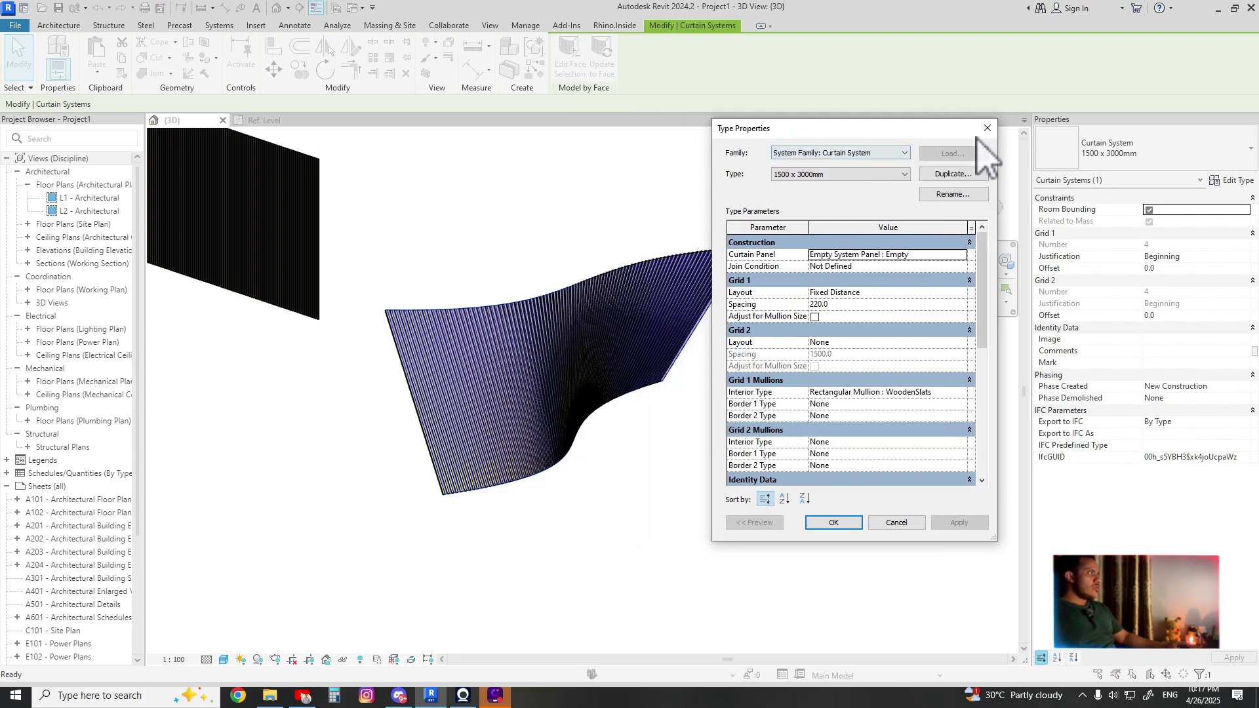
key(Return)
scroll(407, 340, up, 8)
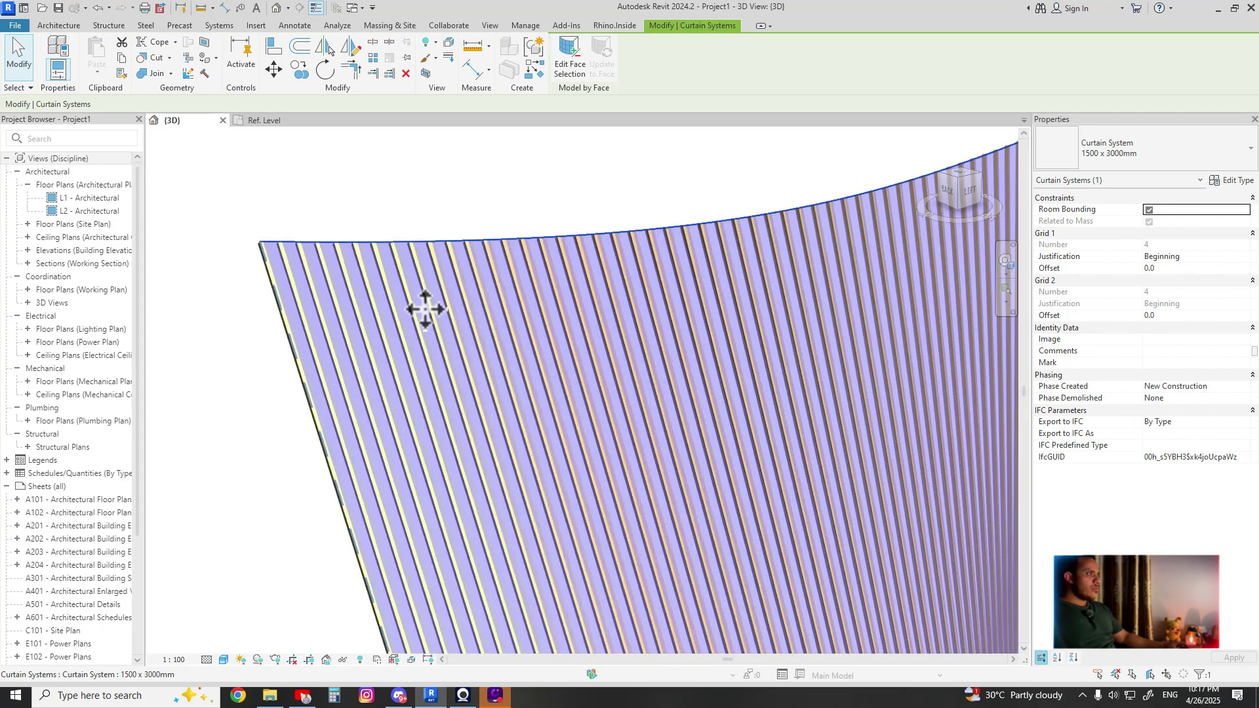
middle_drag(337, 275, 436, 317)
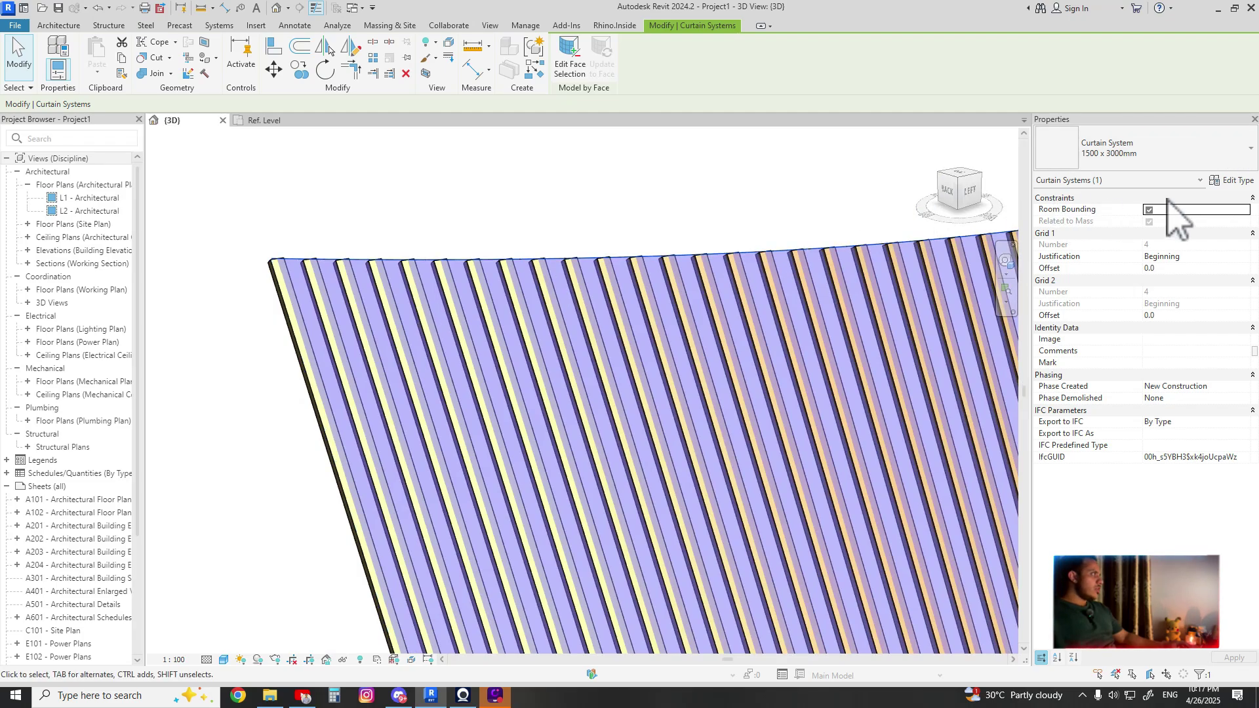
click(1233, 181)
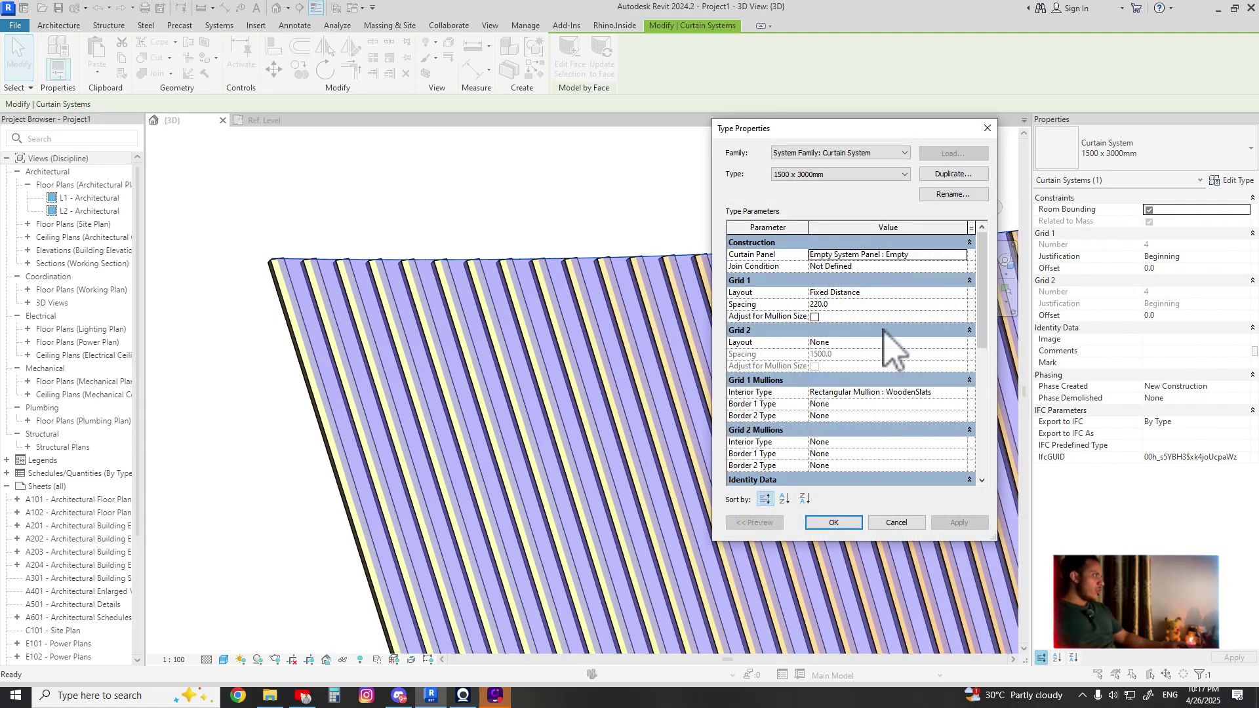
key(Escape)
click(1232, 181)
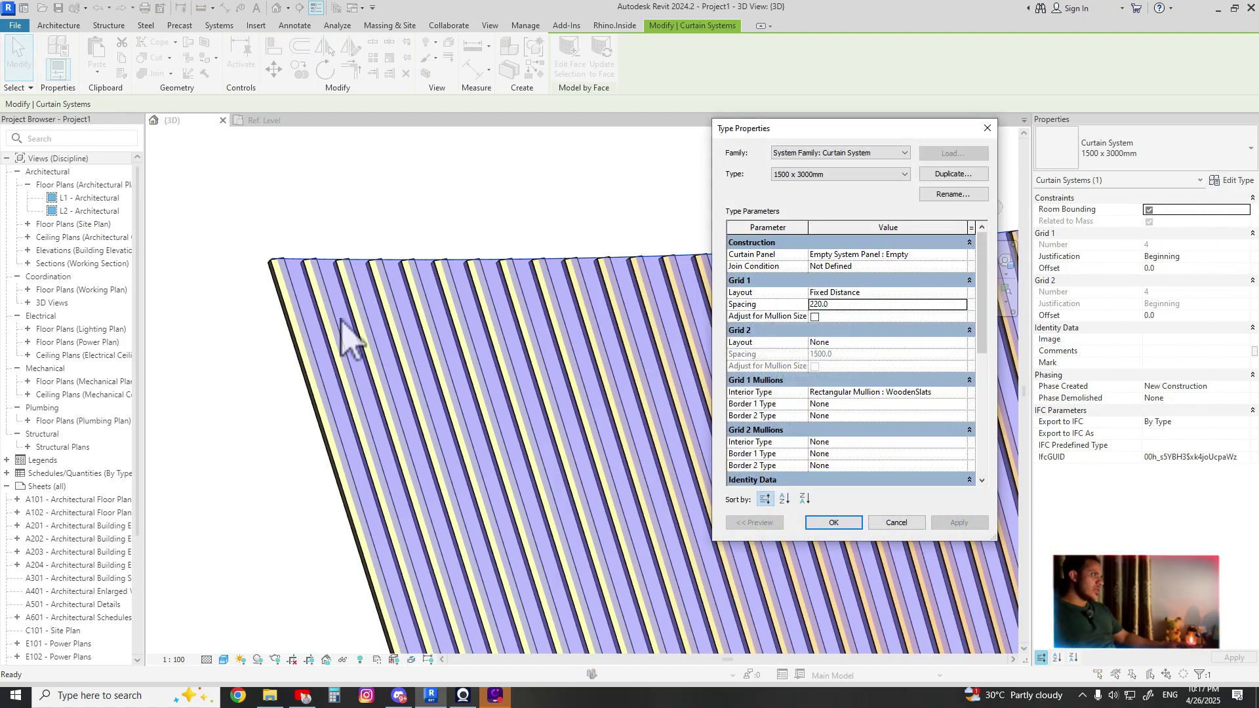
key(Return)
scroll(348, 314, down, 6)
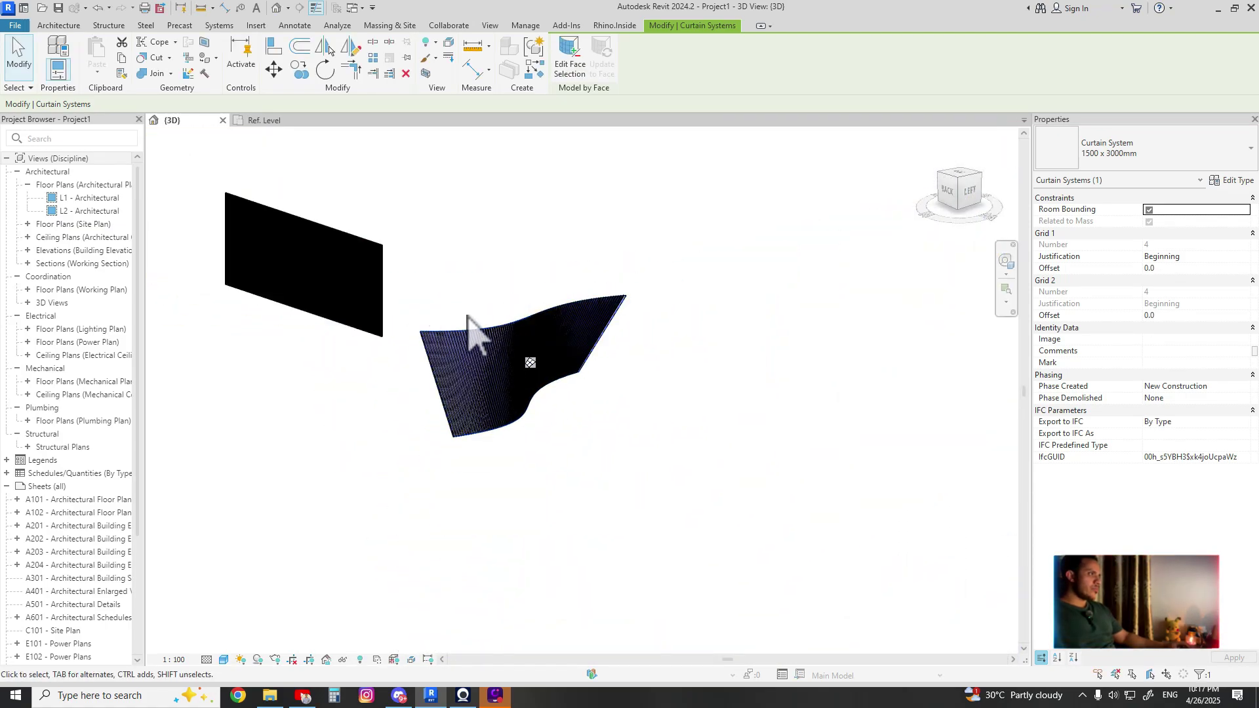
scroll(459, 321, up, 5)
- Set Grid 1 spacing to 150 and interior mullions to Rectangular Mullion : Wooden50*100
click(1233, 181)
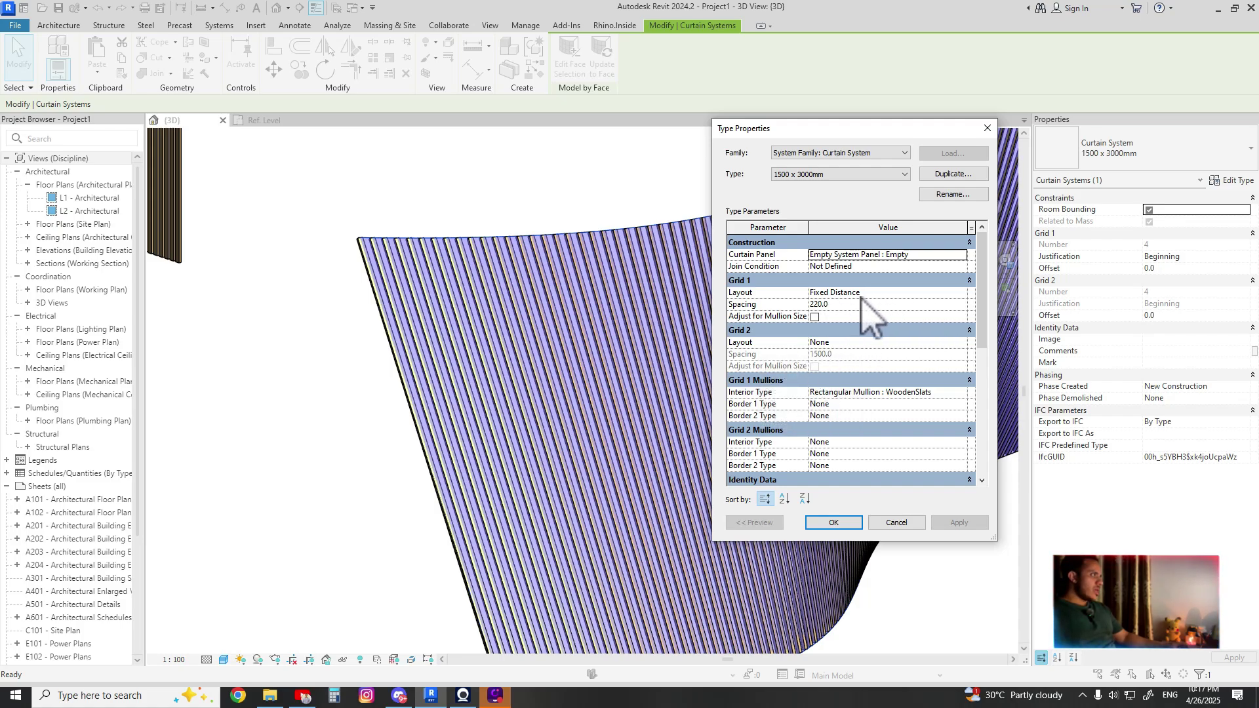
click(845, 305)
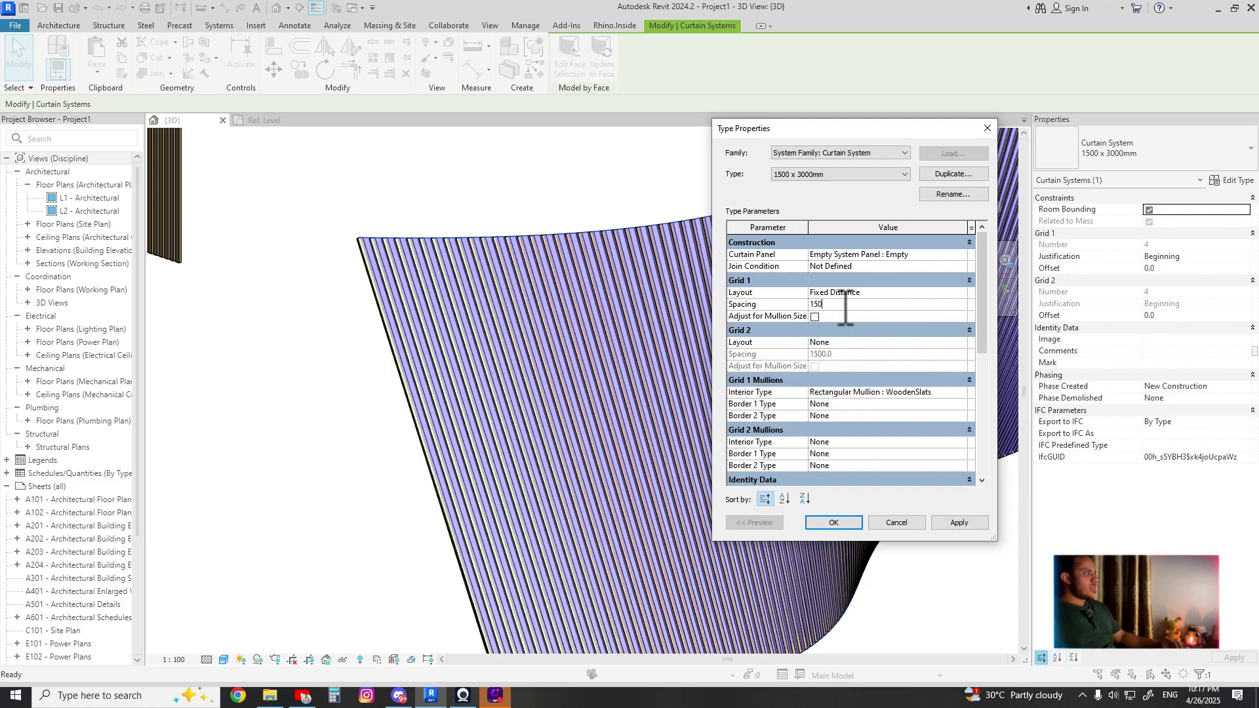
click(963, 523)
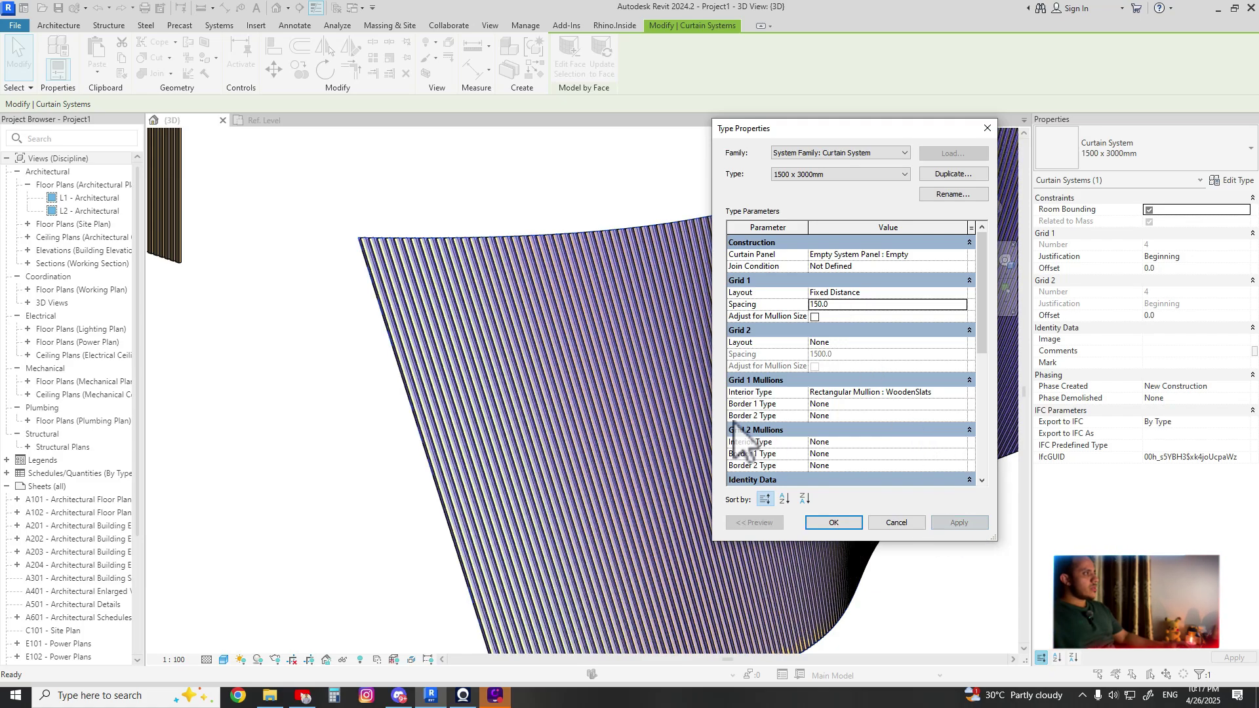
click(962, 393)
click(904, 443)
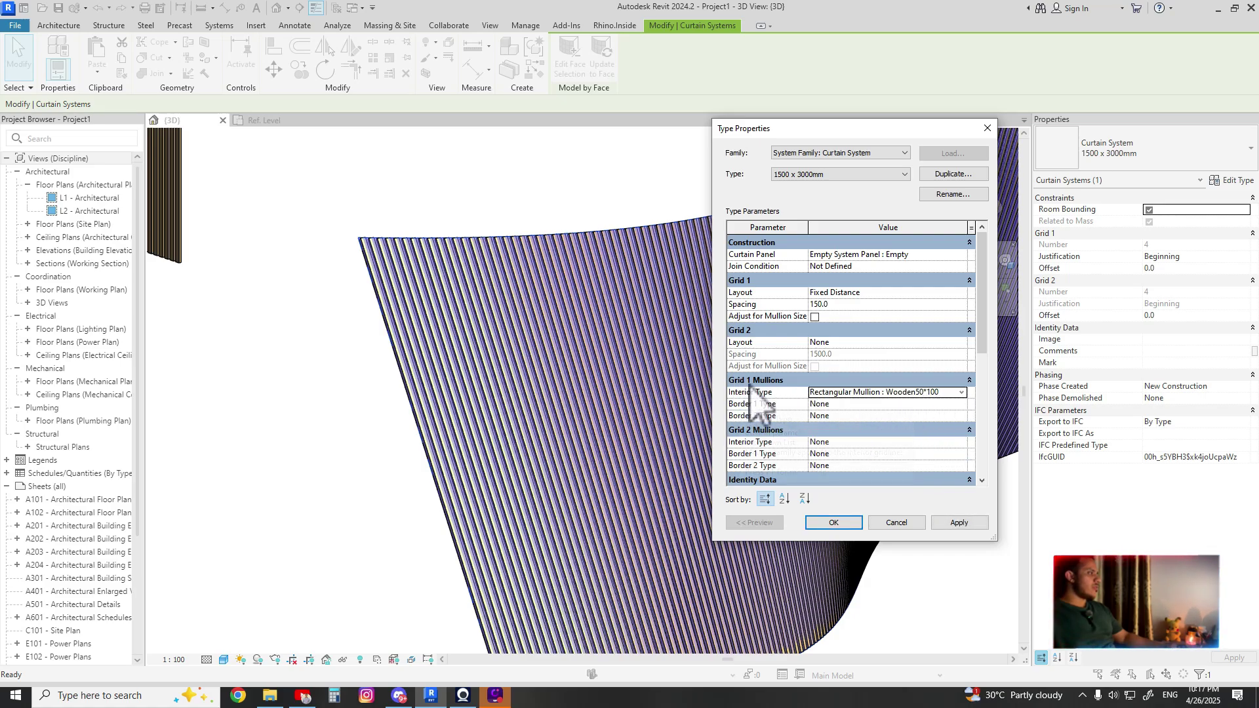
click(956, 523)
click(851, 522)
shift+middle_drag(851, 523, 577, 375)
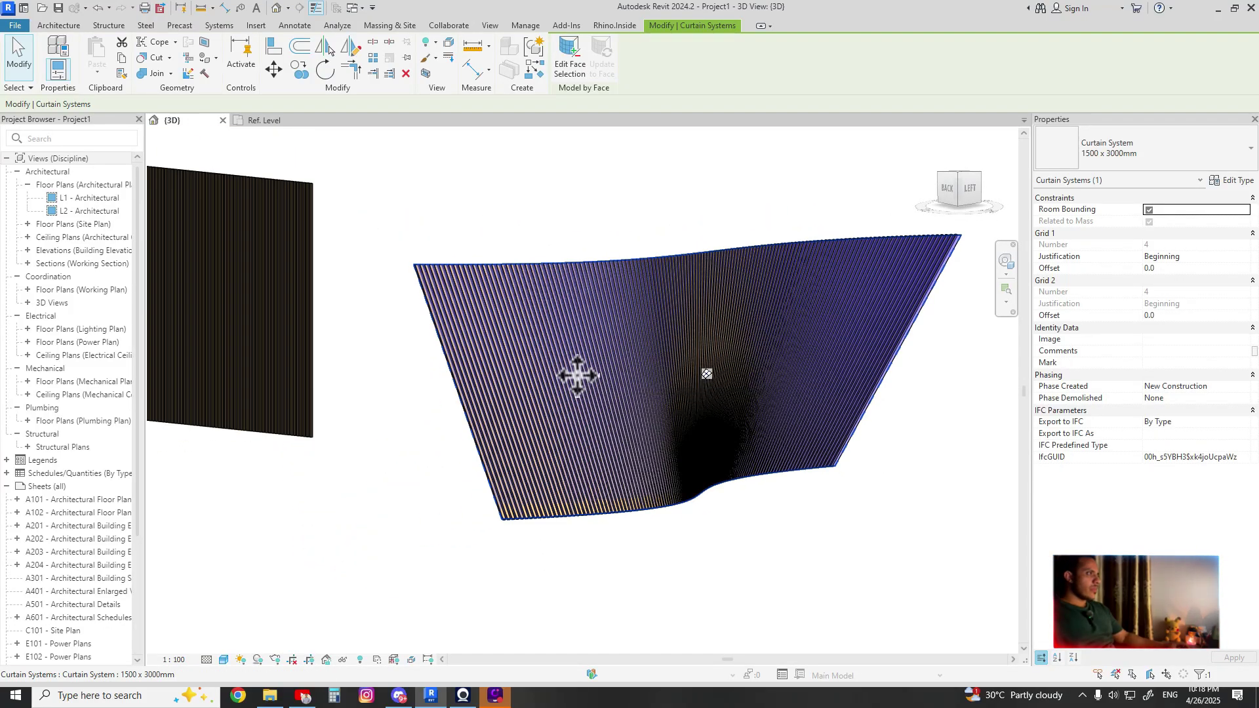
- Select the curtain system, then Tab to a single curtain panel and deselect it
click(632, 594)
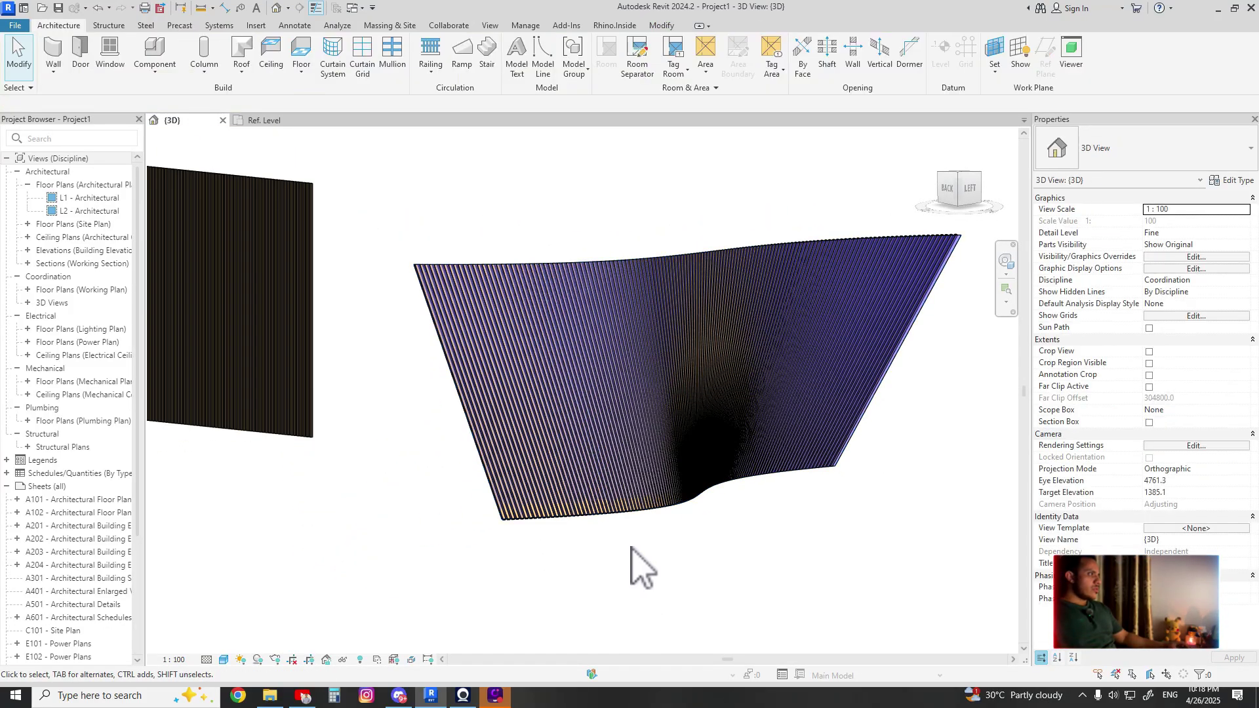
click(549, 449)
key(Tab)
click(549, 450)
right_click(549, 449)
key(Escape)
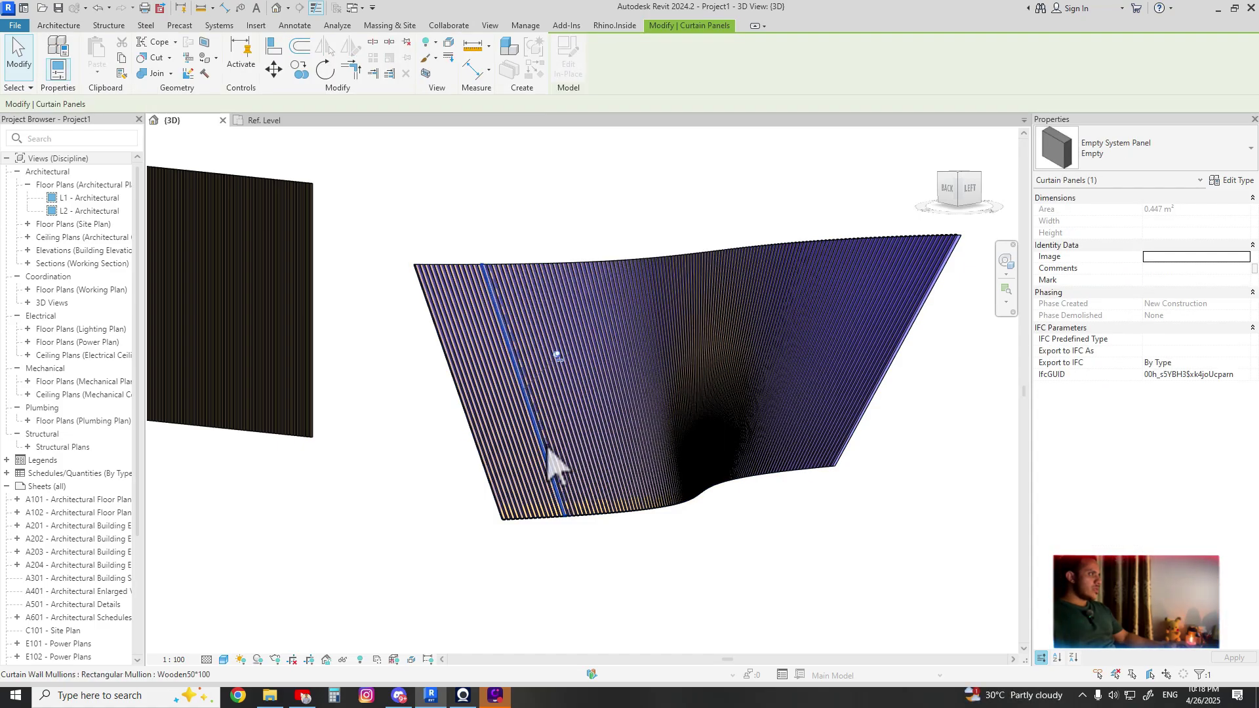
click(524, 527)
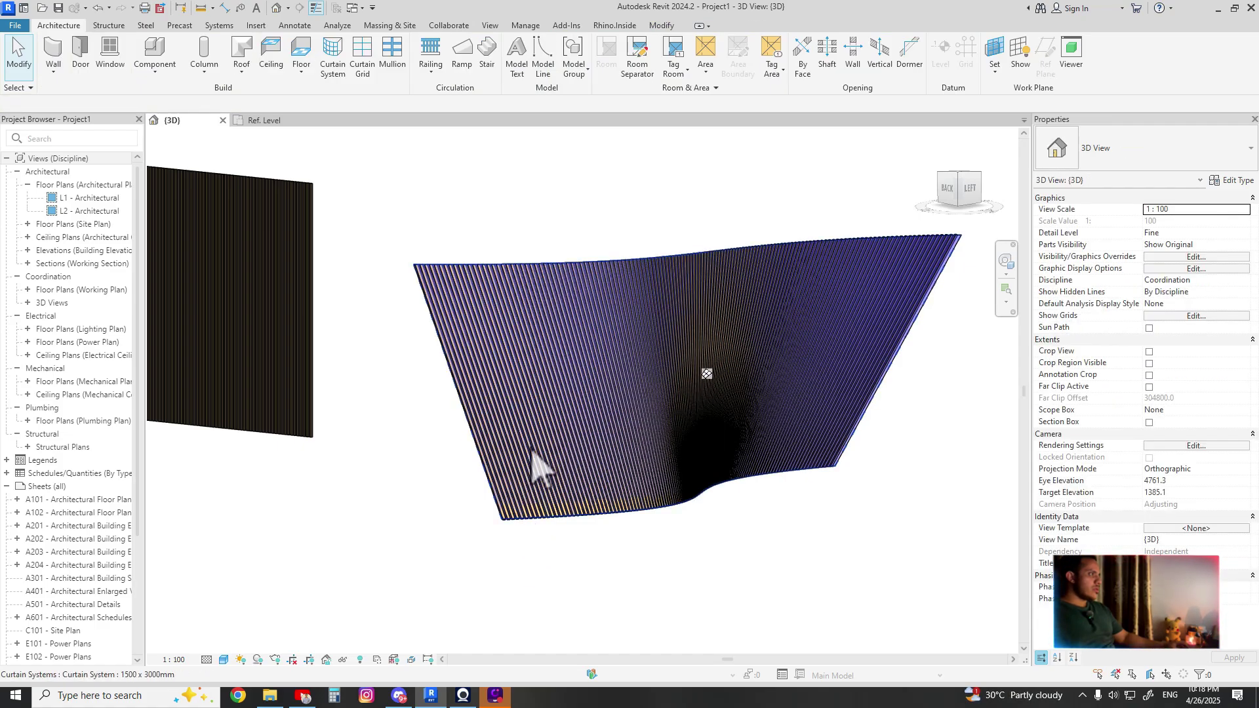
- Orbit around the curtain surface and hide the mass beneath it
click(535, 466)
scroll(529, 443, down, 5)
mouse_move(529, 444)
shift+middle_down()
mouse_move(725, 563)
mouse_move(566, 456)
mouse_move(746, 407)
mouse_move(827, 401)
mouse_move(632, 373)
mouse_move(529, 402)
mouse_move(862, 360)
shift+middle_up()
key(Escape)
scroll(543, 445, up, 5)
click(864, 361)
key(Delete)
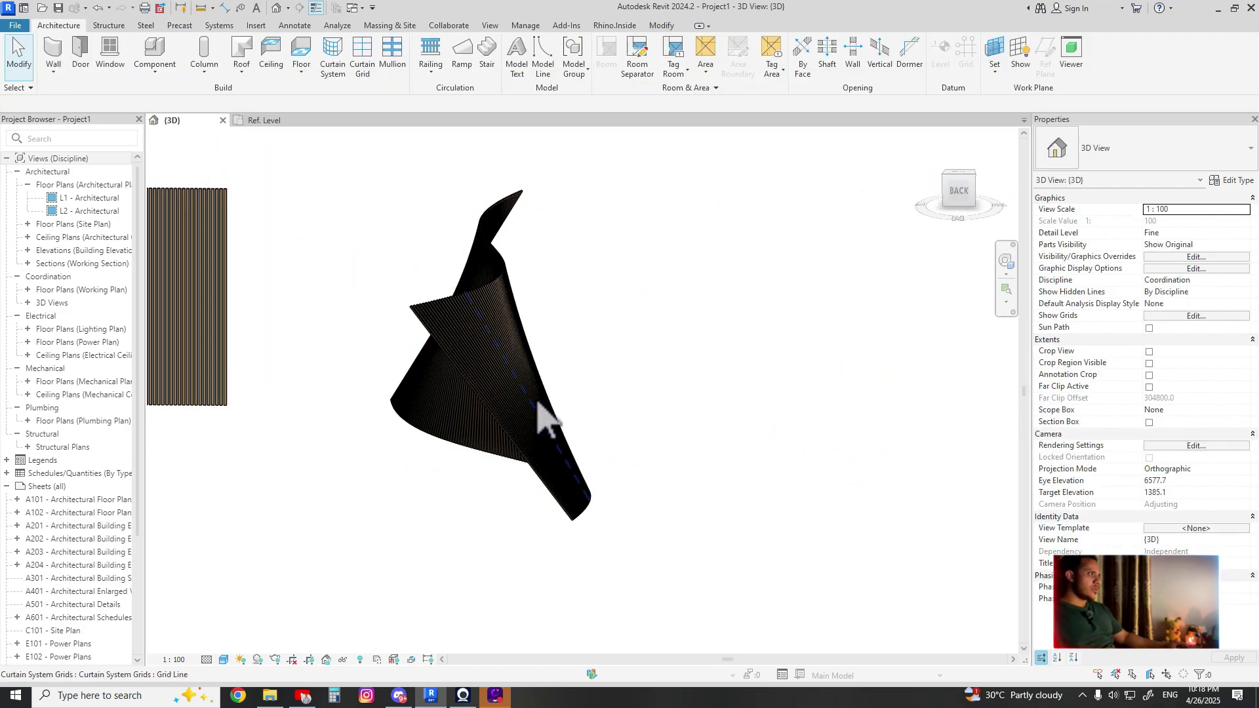
shift+middle_drag(541, 413, 843, 379)
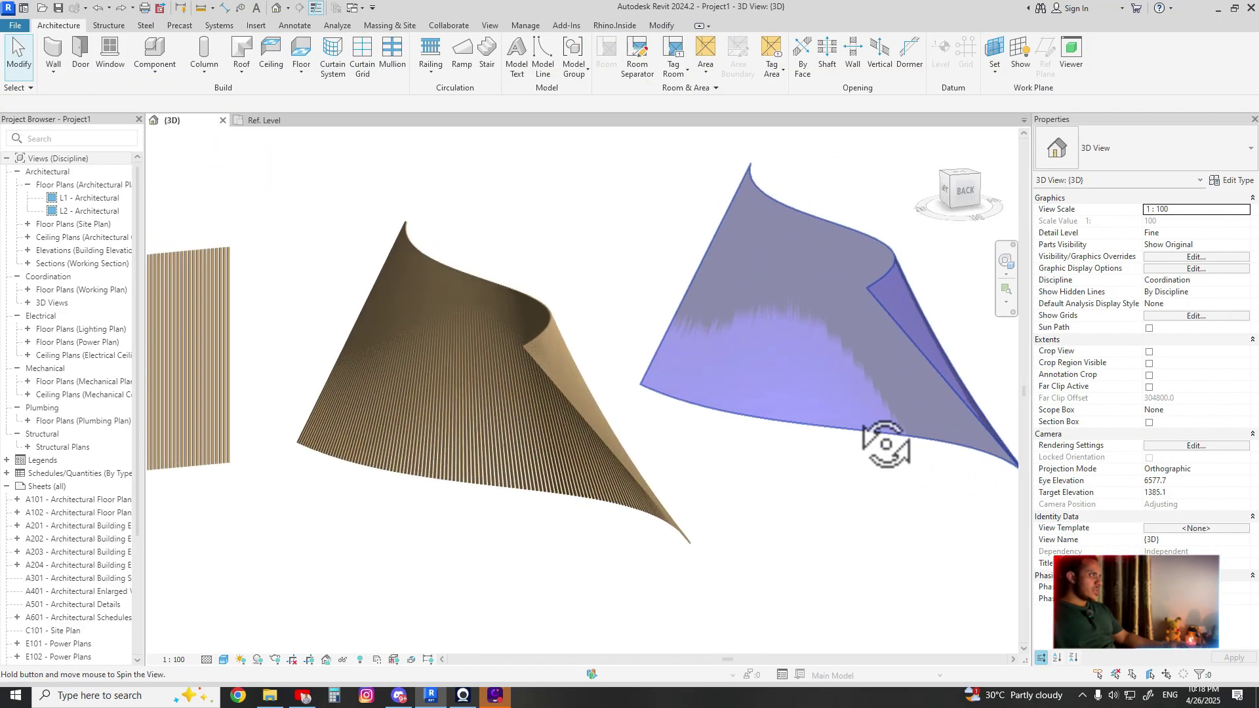
- Edit the blue mass in place and select a corner vertex of its surface form
shift+middle_drag(887, 445, 590, 360)
double_click(590, 360)
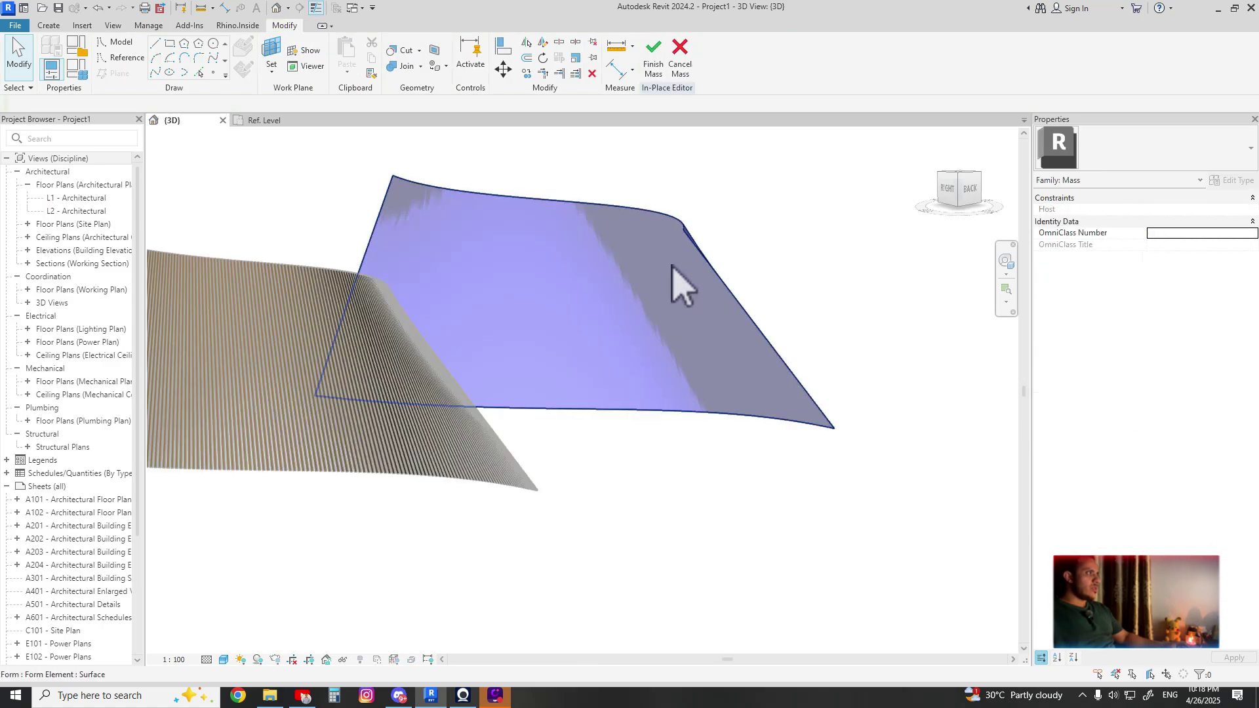
shift+middle_drag(697, 248, 753, 203)
click(729, 180)
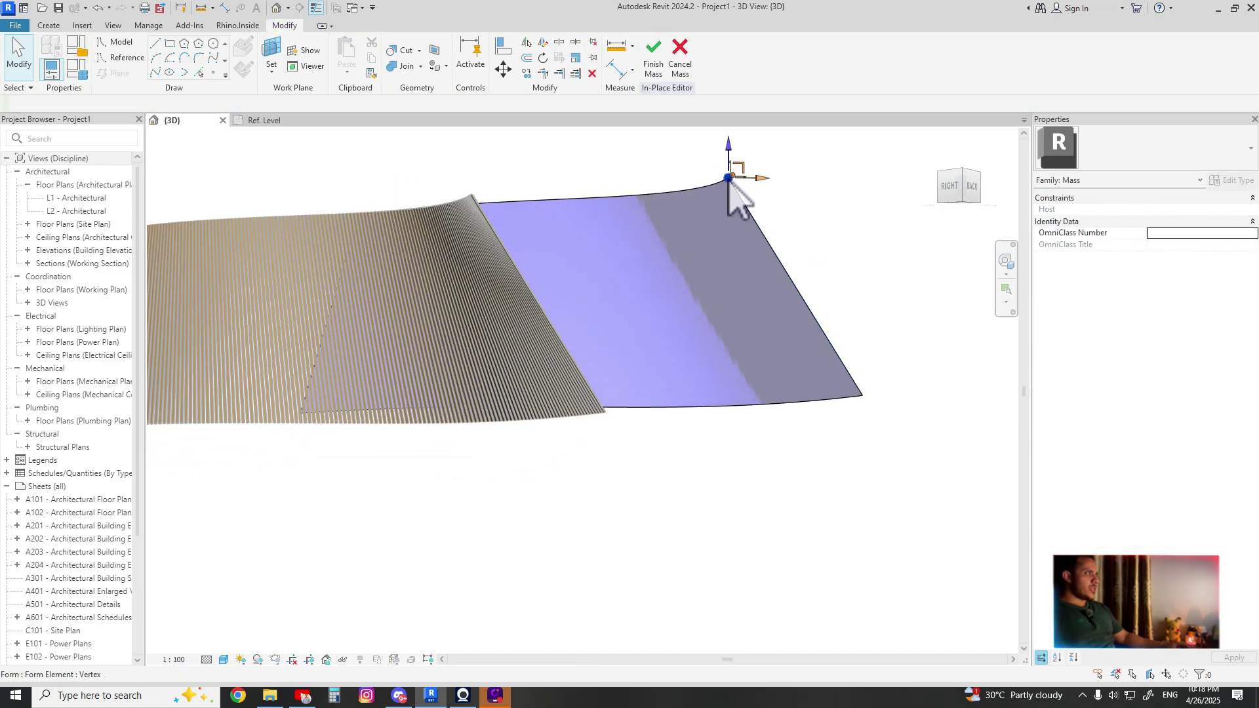
click(729, 180)
click(729, 178)
click(734, 181)
shift+middle_drag(734, 181, 736, 239)
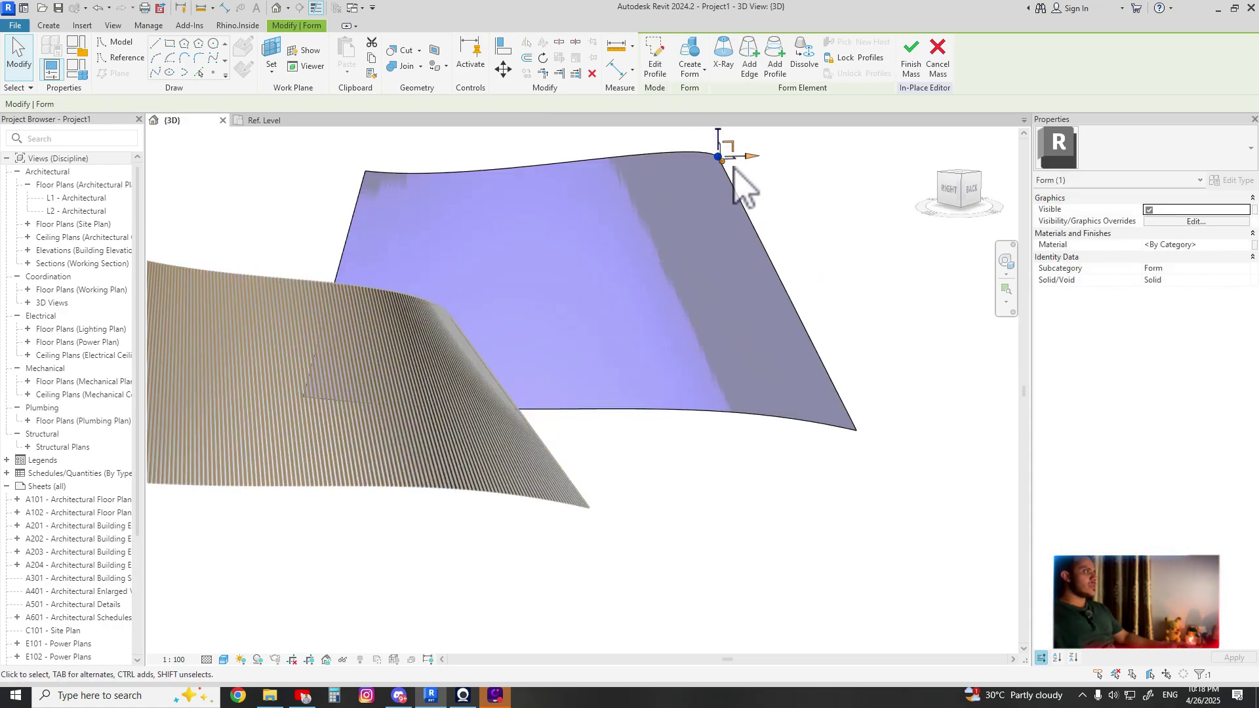
shift+middle_drag(753, 147, 761, 372)
click(736, 210)
shift+middle_drag(736, 210, 629, 320)
- Finish the mass edit and select the curtain system on the curved surface
click(653, 58)
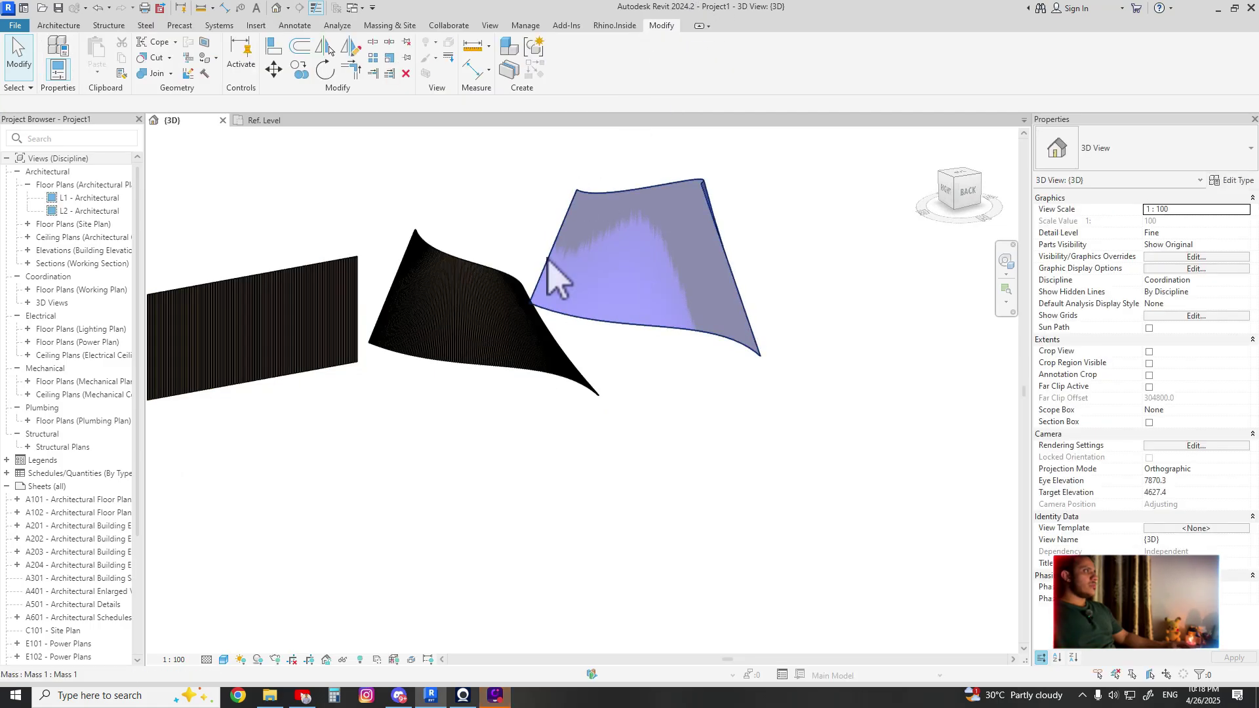
click(515, 319)
click(500, 264)
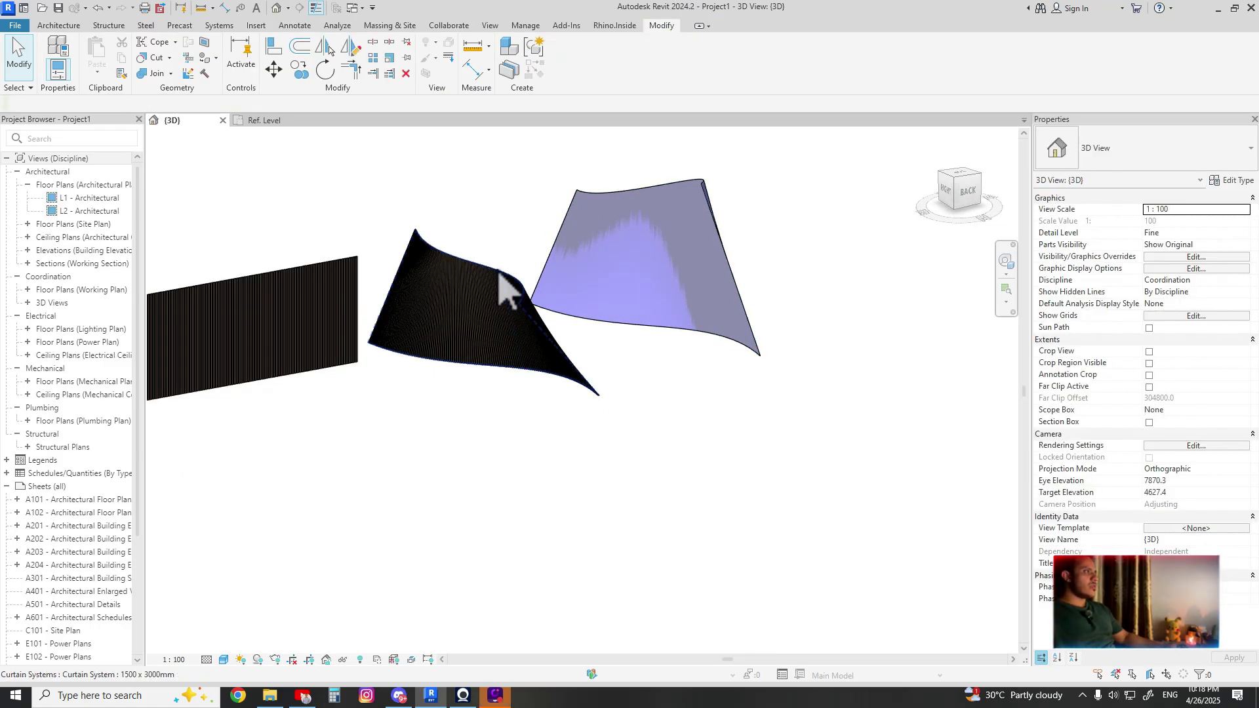
click(498, 275)
shift+middle_drag(506, 281, 485, 393)
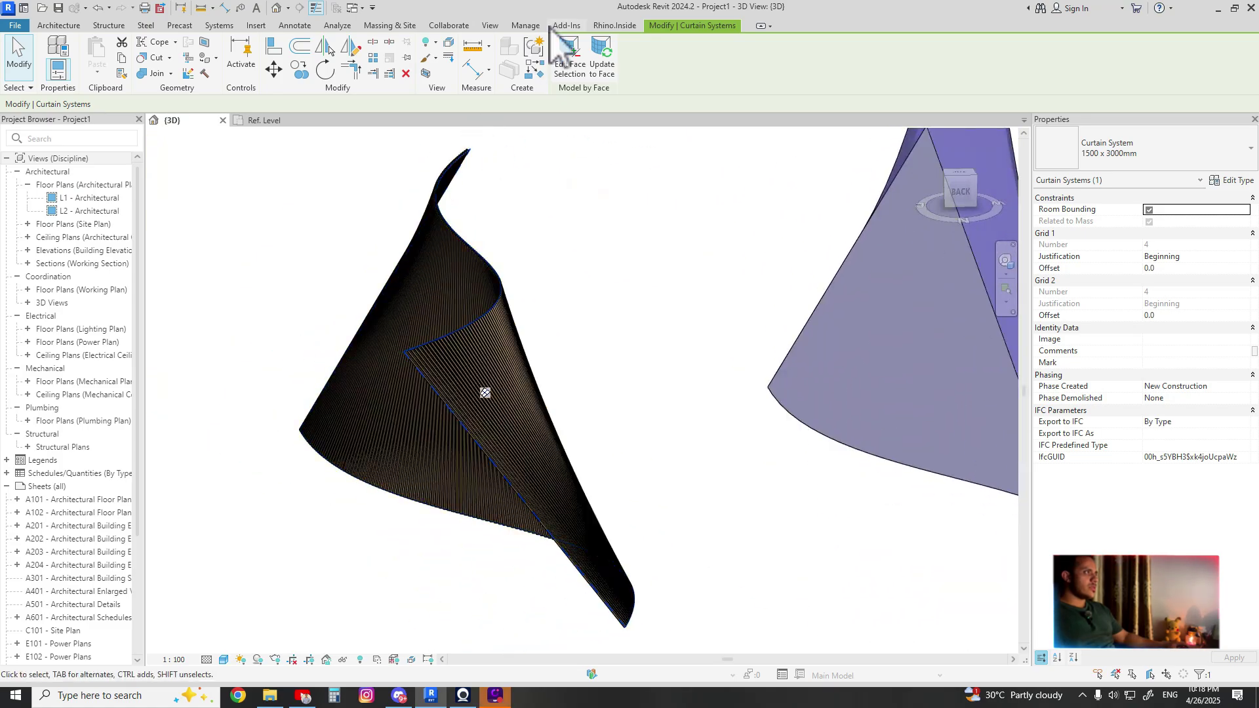
- Update the curtain system to the reshaped mass face and orbit to check it
click(611, 65)
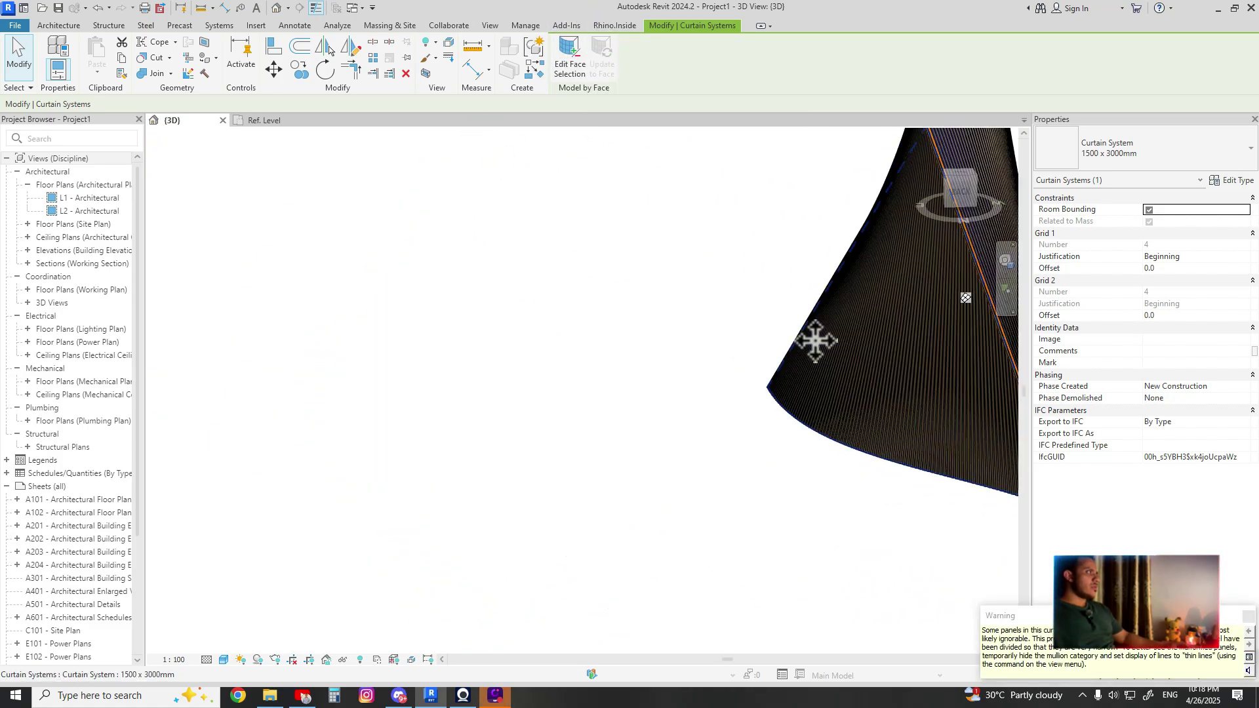
shift+middle_drag(815, 338, 637, 228)
click(658, 396)
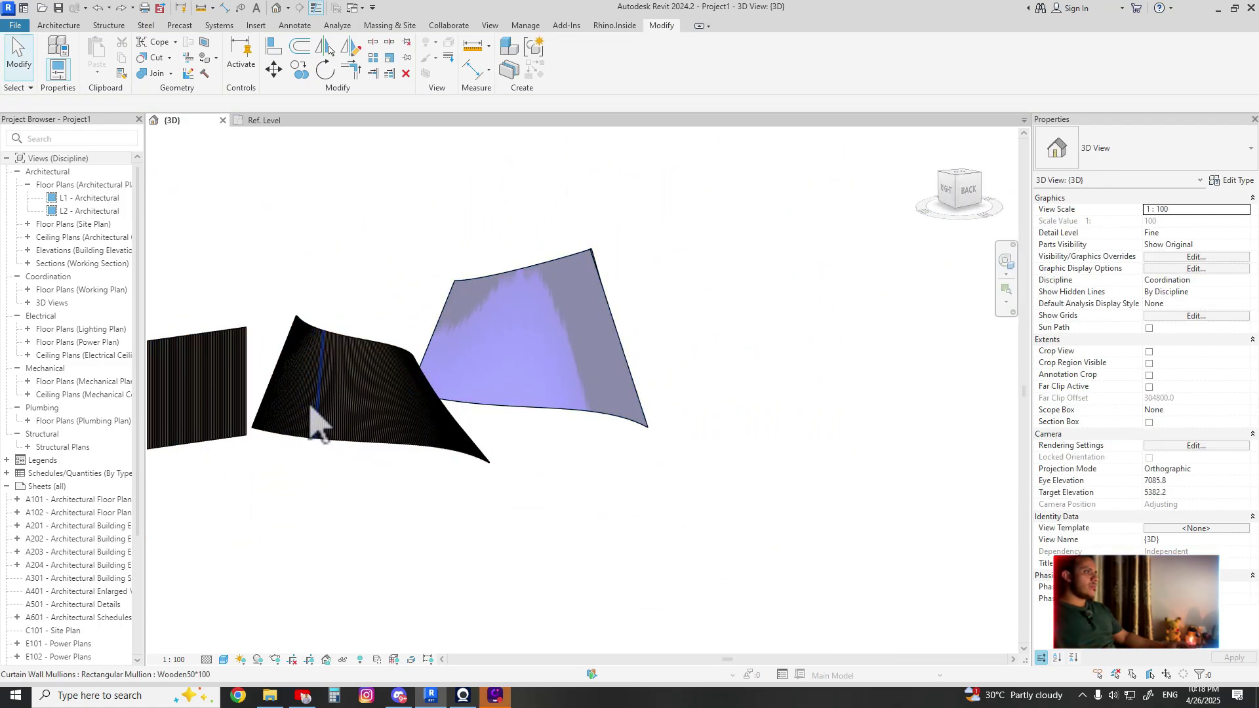
click(347, 337)
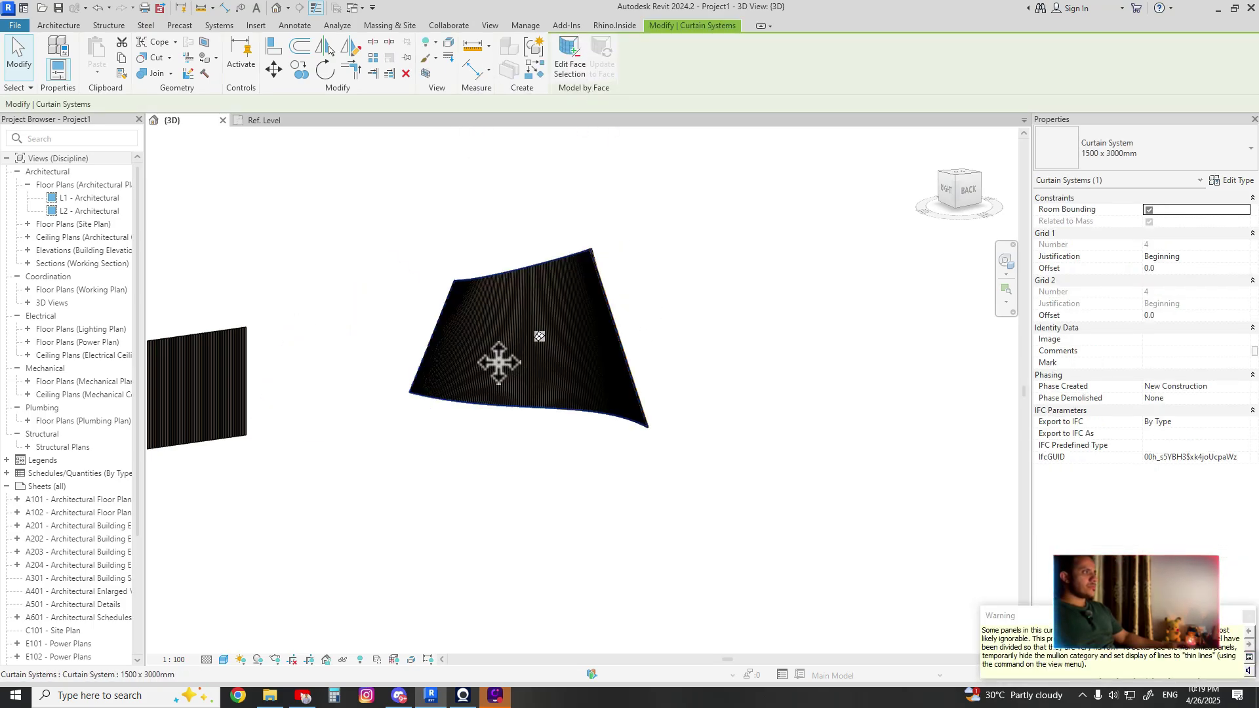
shift+middle_drag(649, 258, 482, 426)
- Tab-select the underlying mass, then orbit around both surfaces to inspect the fit
right_click(481, 426)
key(Escape)
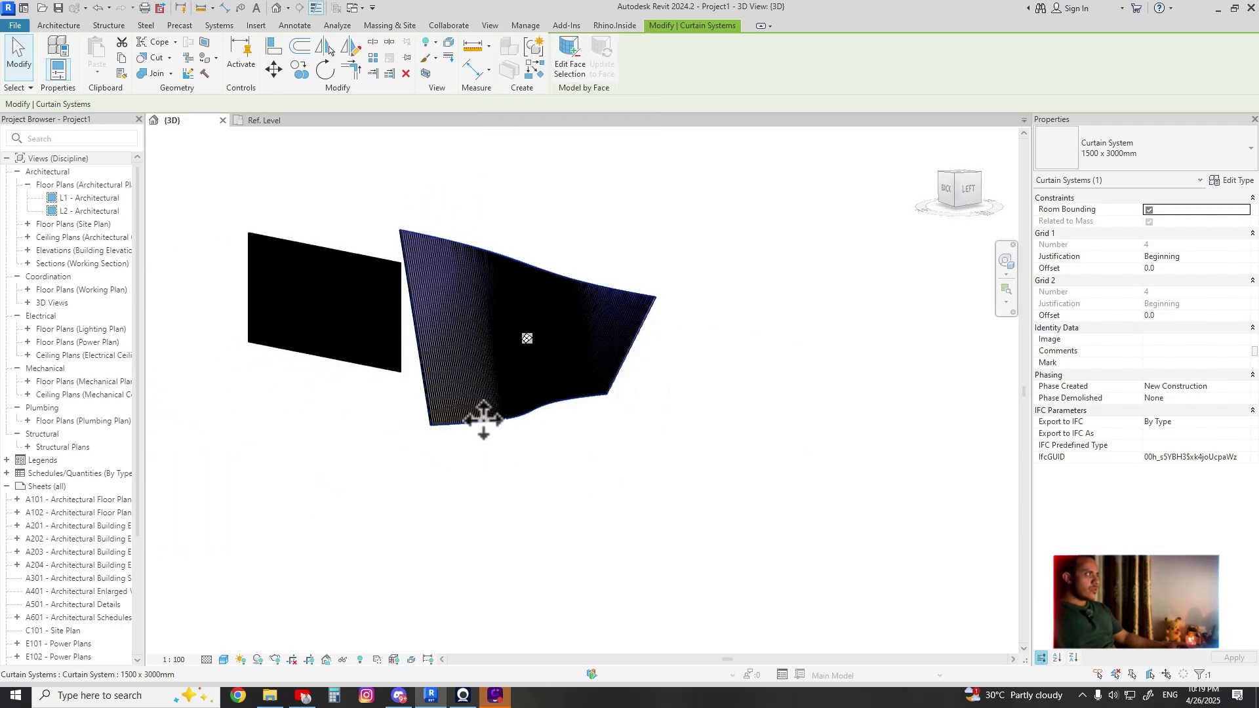
key(Tab)
click(450, 259)
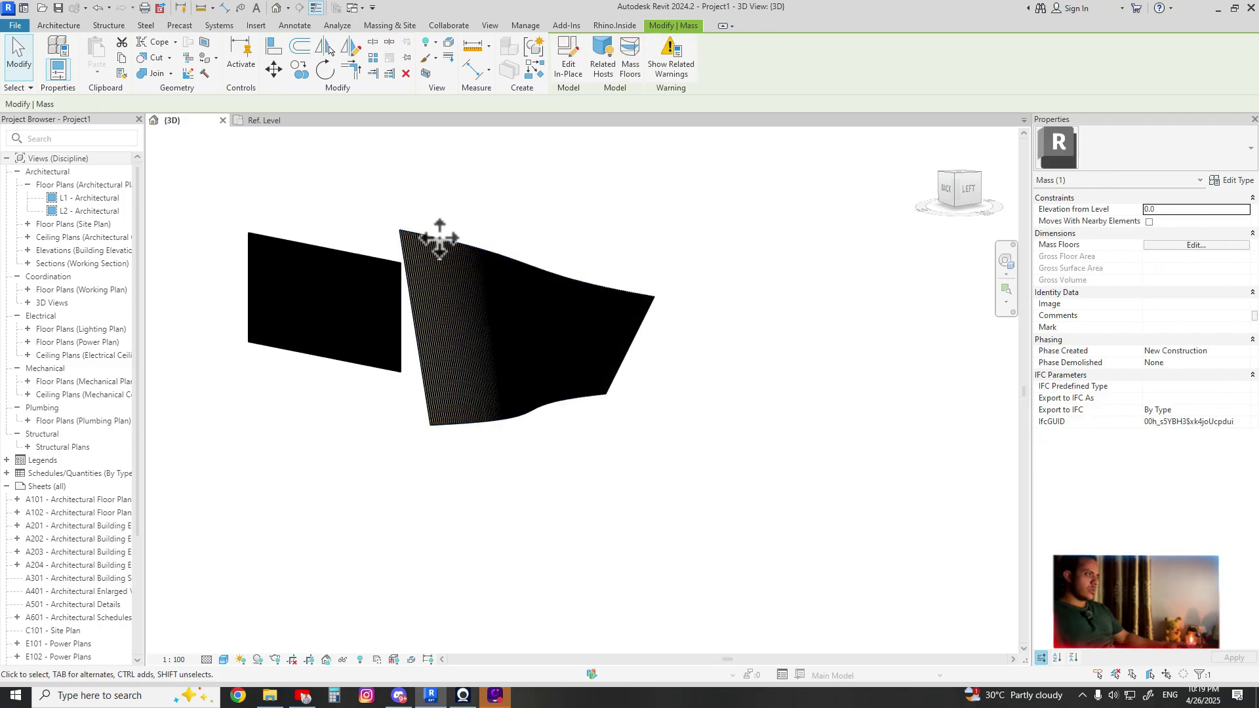
key(Escape)
shift+middle_drag(491, 301, 485, 430)
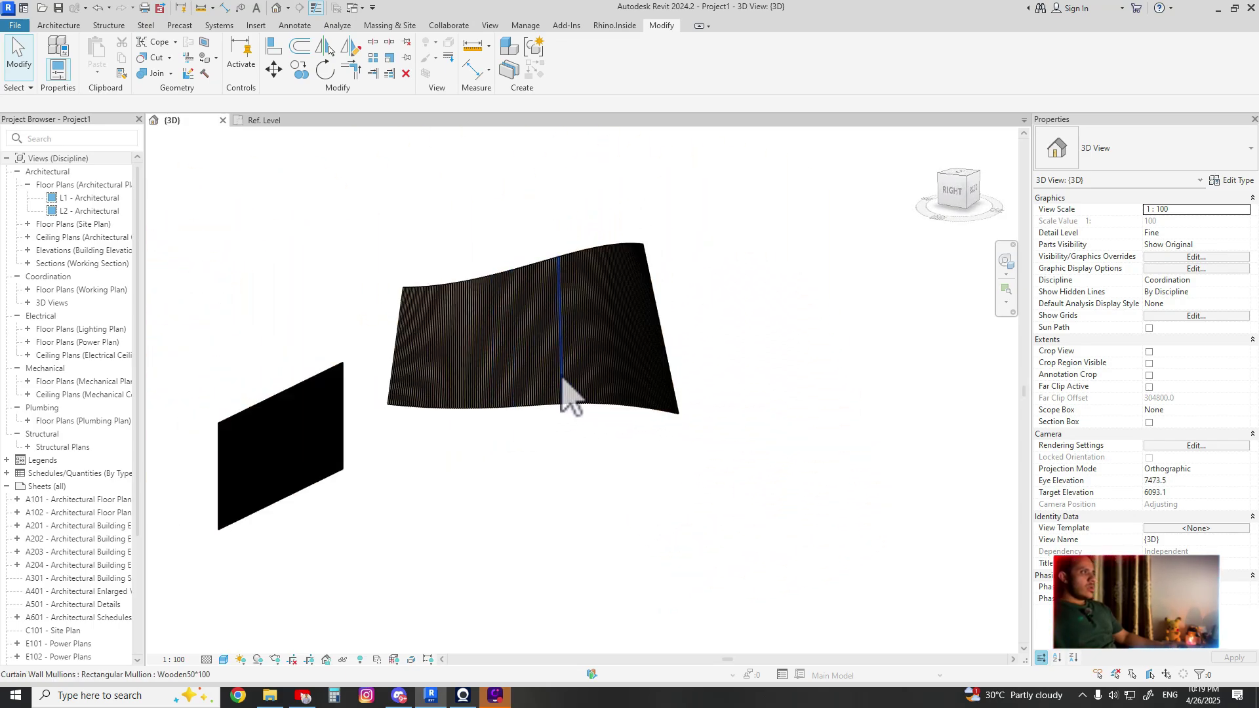
shift+middle_drag(712, 505, 516, 522)
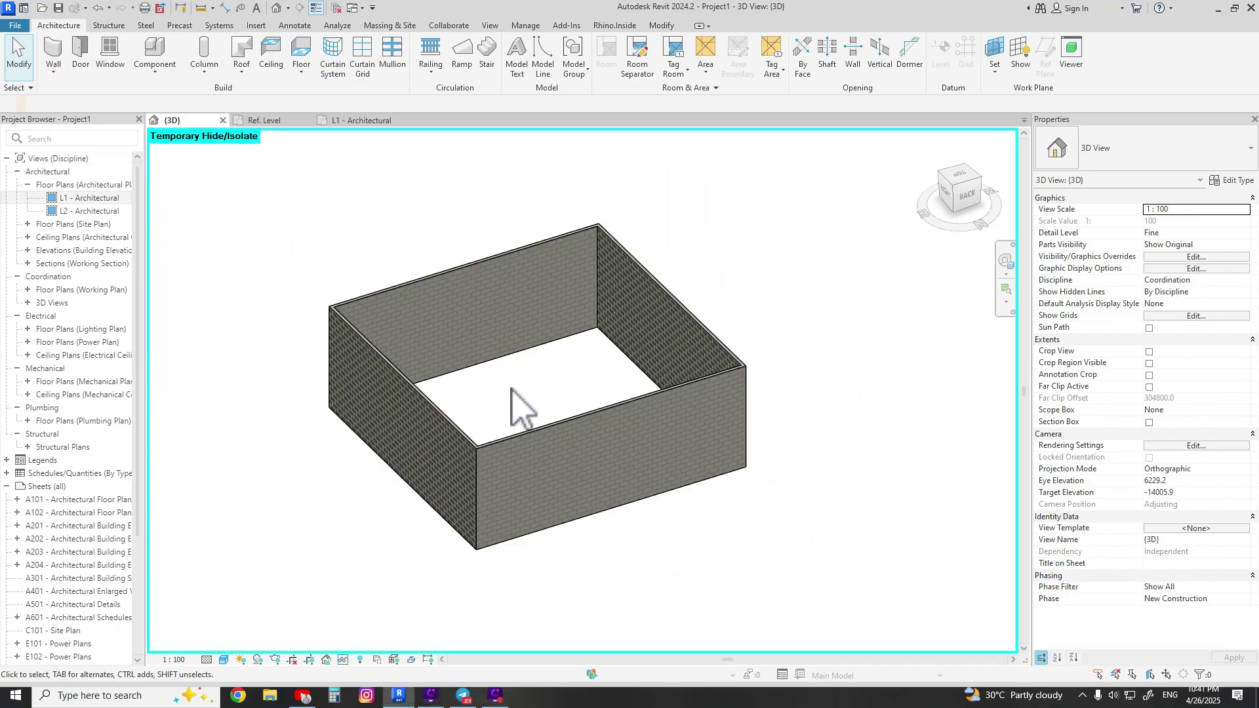
- Start a Model In-Place family in the Generic Models category with the default name
shift+middle_drag(510, 388, 478, 337)
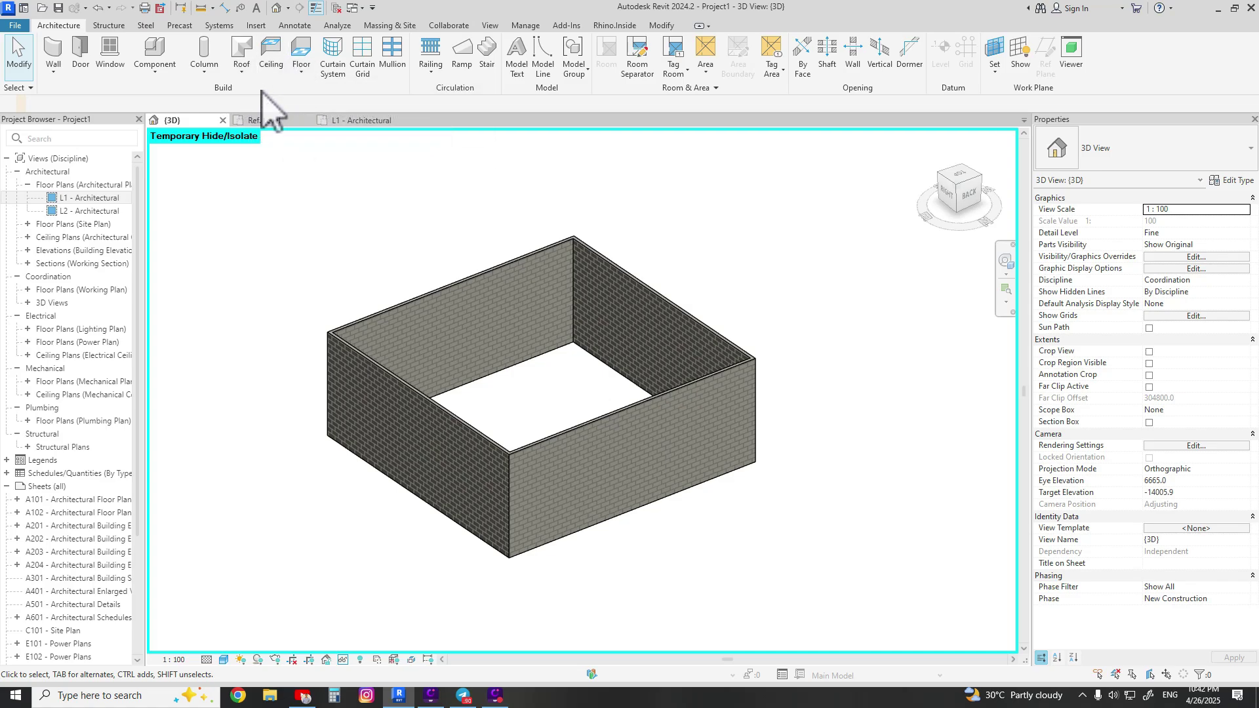
click(155, 71)
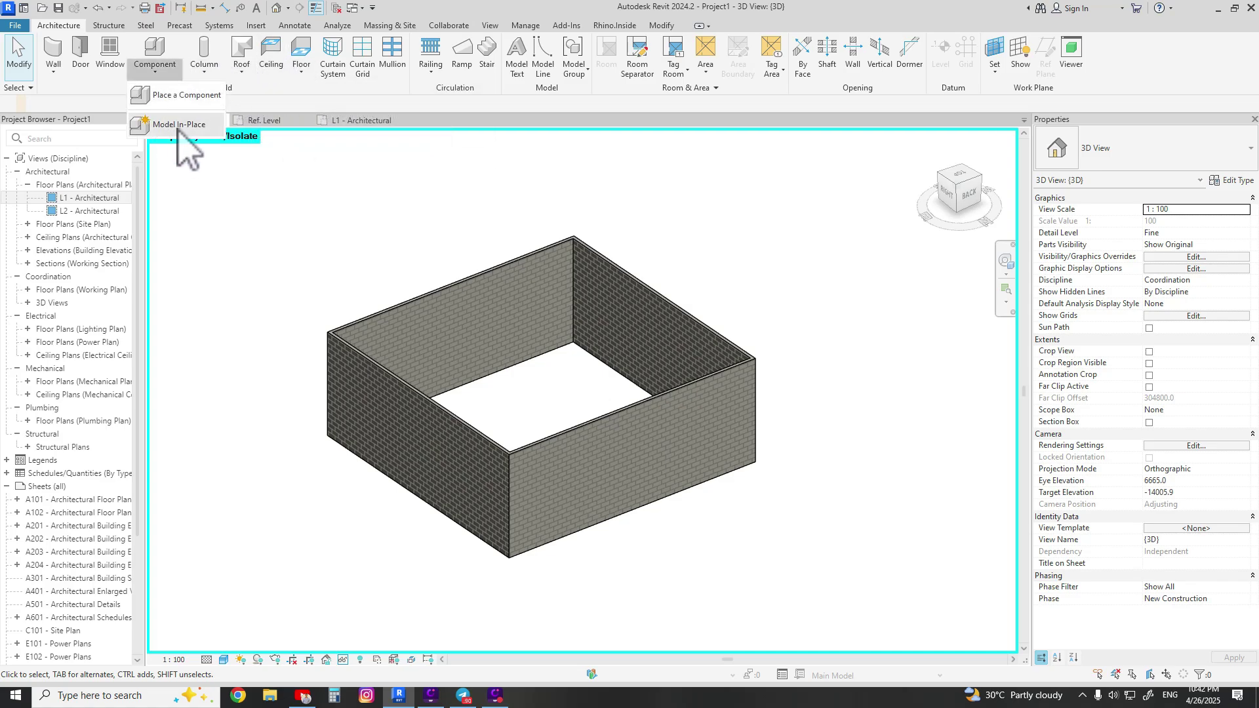
click(172, 127)
scroll(591, 315, down, 3)
click(577, 337)
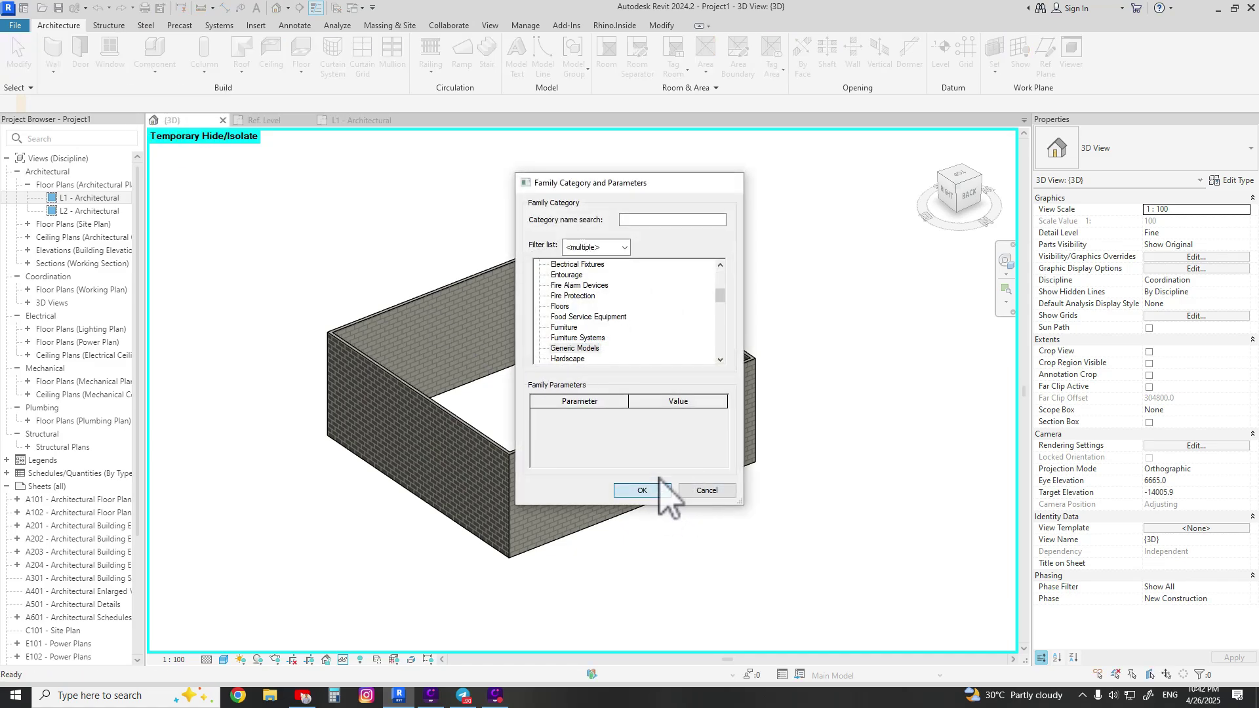
click(655, 491)
click(629, 371)
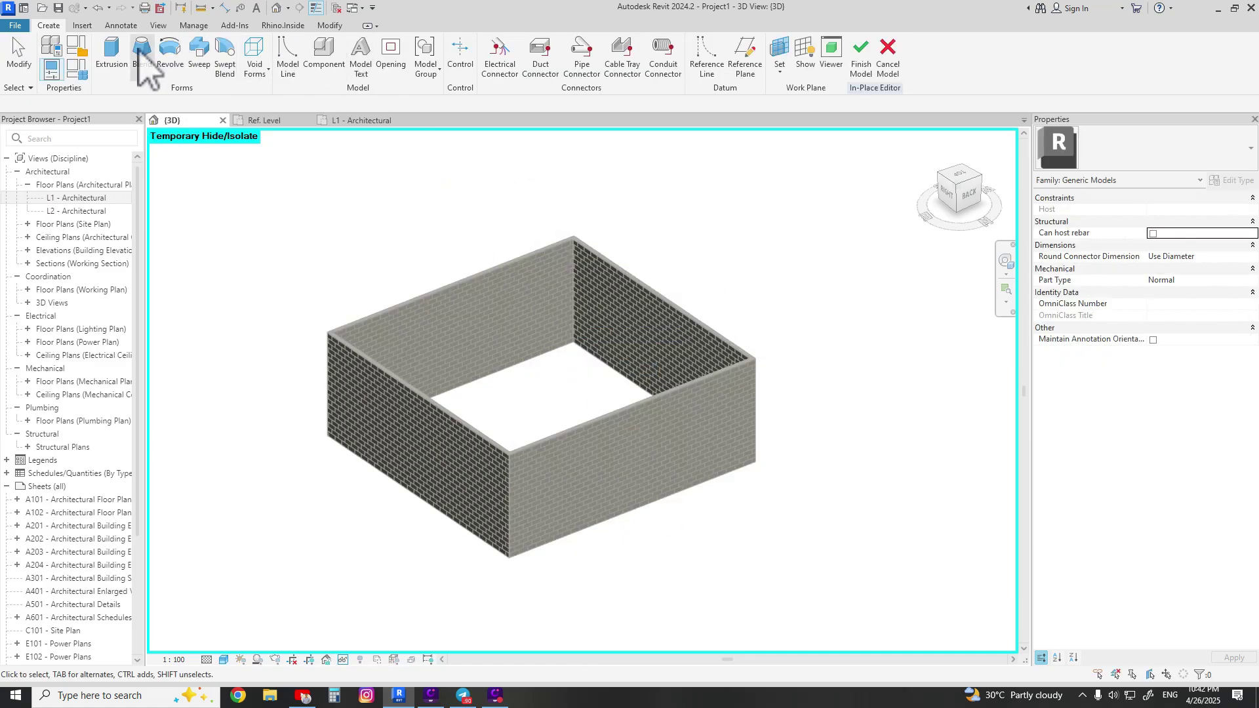
- Sketch an extrusion by chain-picking the four enclosure walls, and finish the sketch
click(112, 56)
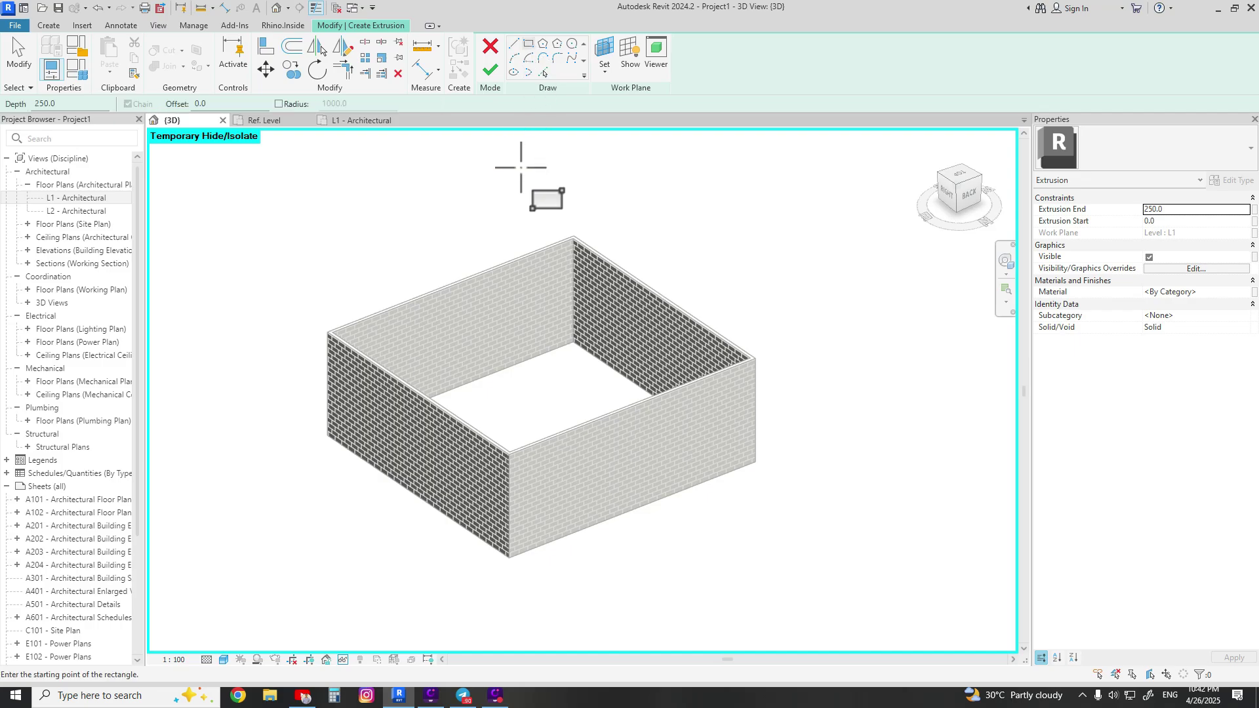
click(543, 72)
key(Tab)
click(527, 308)
click(490, 70)
key(Escape)
- Drag the extrusion's ends up into a thin slab at wall top, then finish the model
click(558, 432)
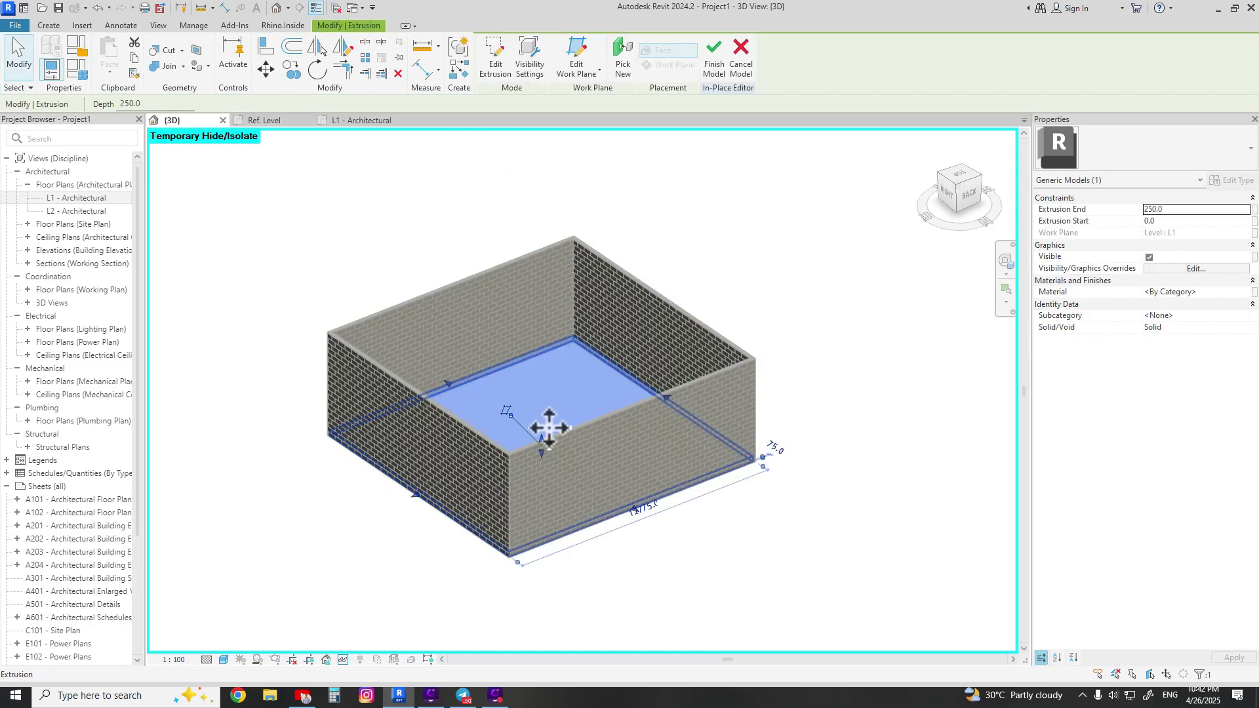
drag(558, 432, 557, 380)
shift+middle_drag(590, 450, 582, 304)
key(Escape)
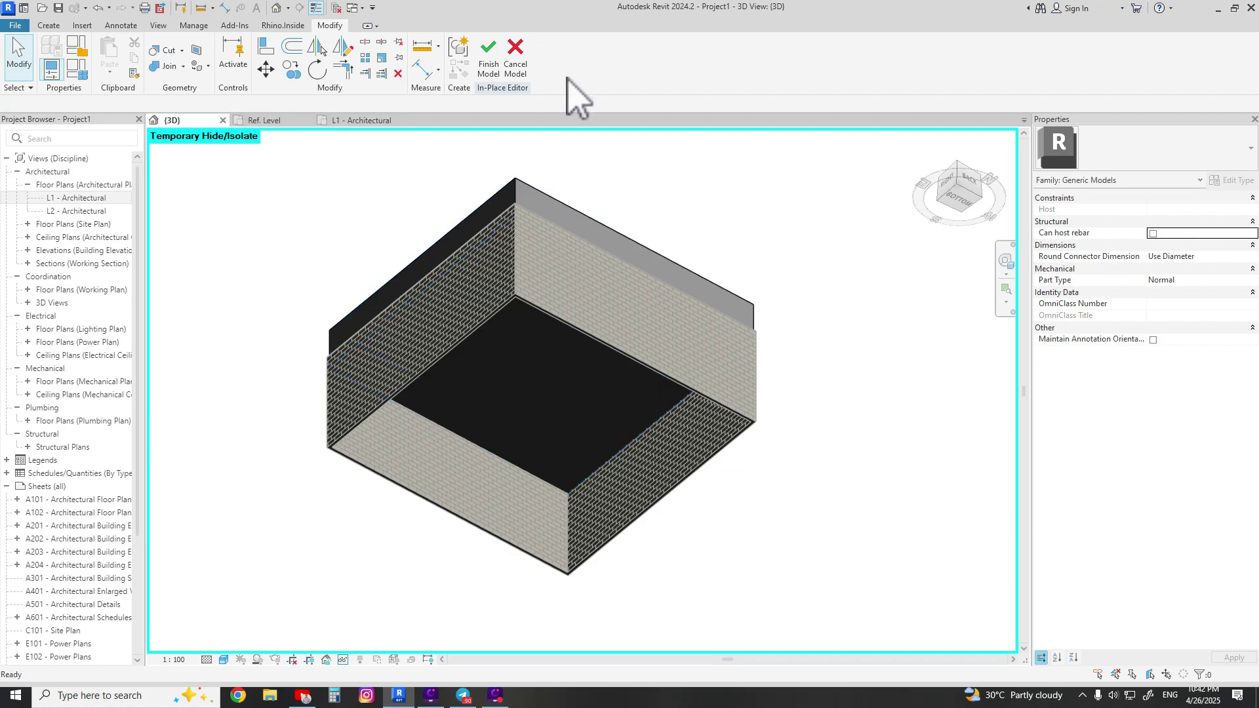
click(489, 56)
click(61, 27)
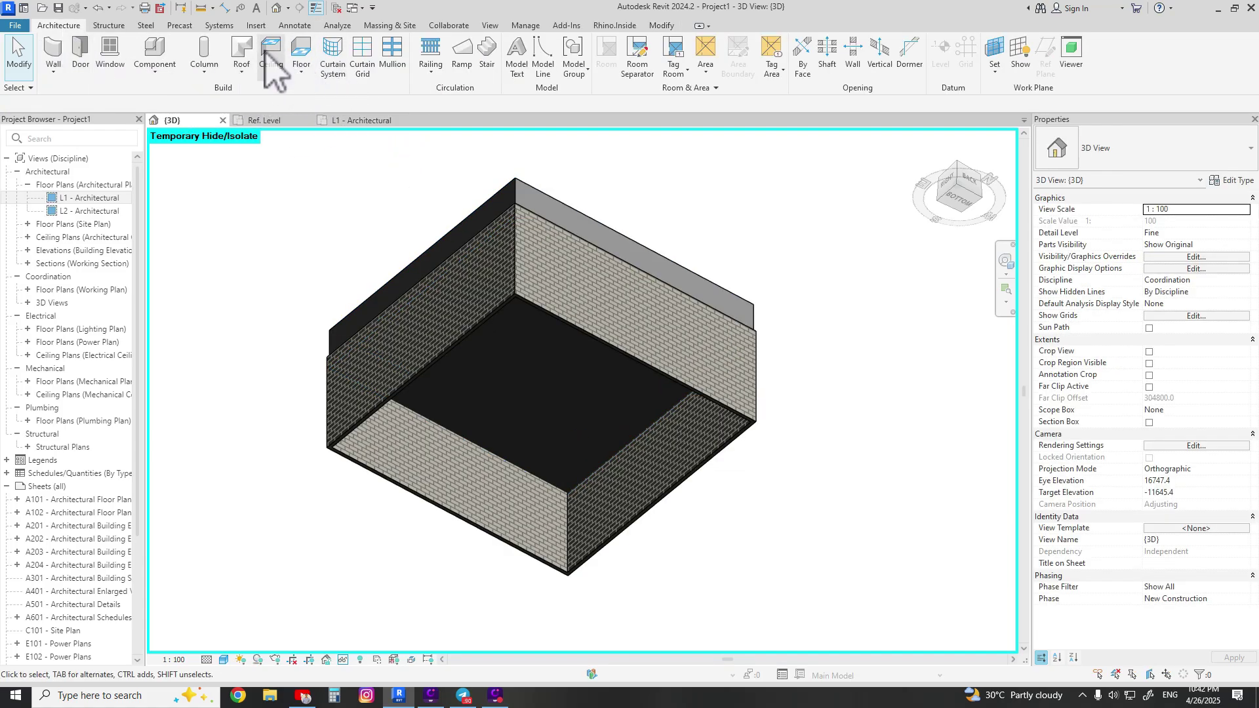
- Place a Wooden50*100 curtain system by face on the underside of the ceiling slab
click(331, 52)
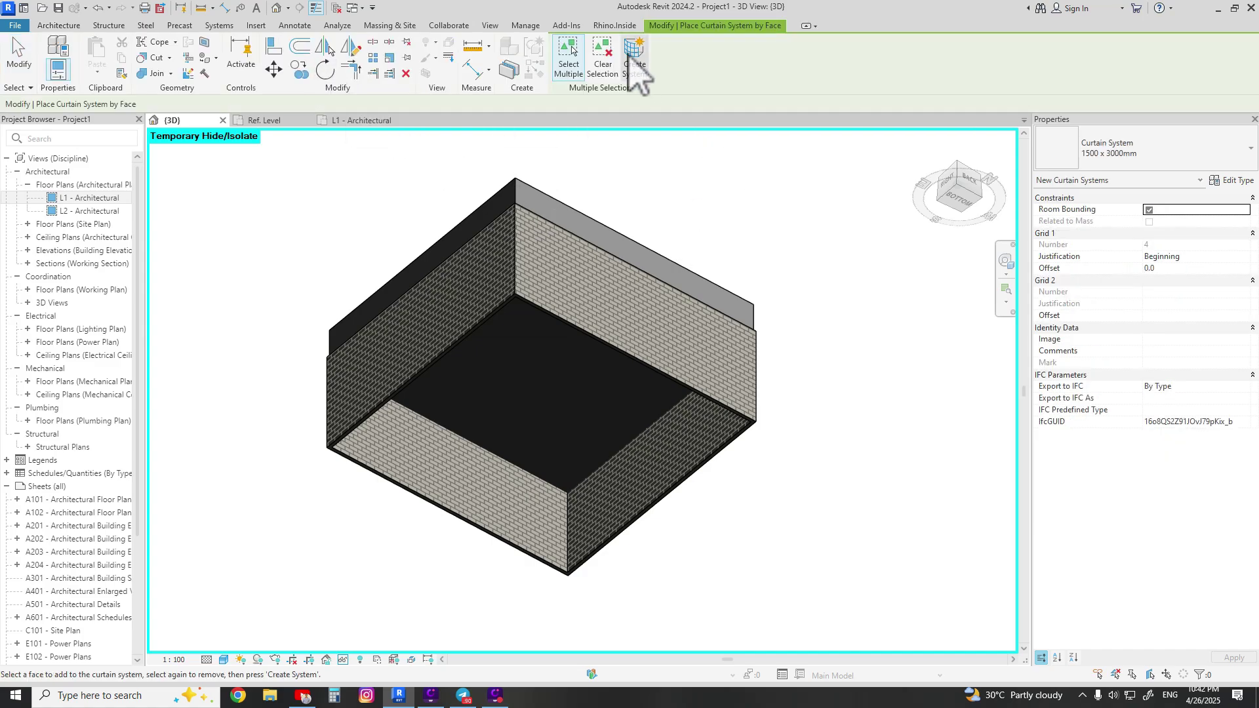
click(555, 387)
click(639, 62)
- Hide the generic-model slab and orbit below to inspect the slatted wooden ceiling
click(577, 358)
key(Delete)
shift+middle_drag(582, 382, 559, 343)
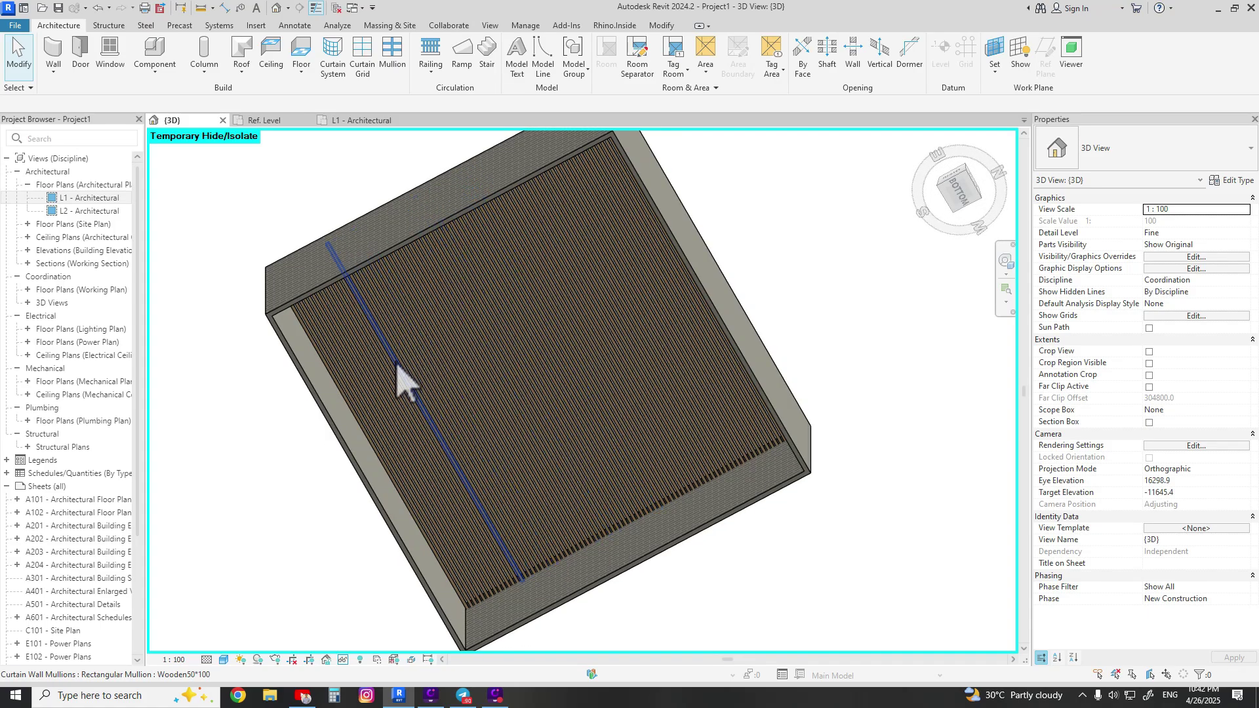
shift+middle_drag(387, 318, 559, 430)
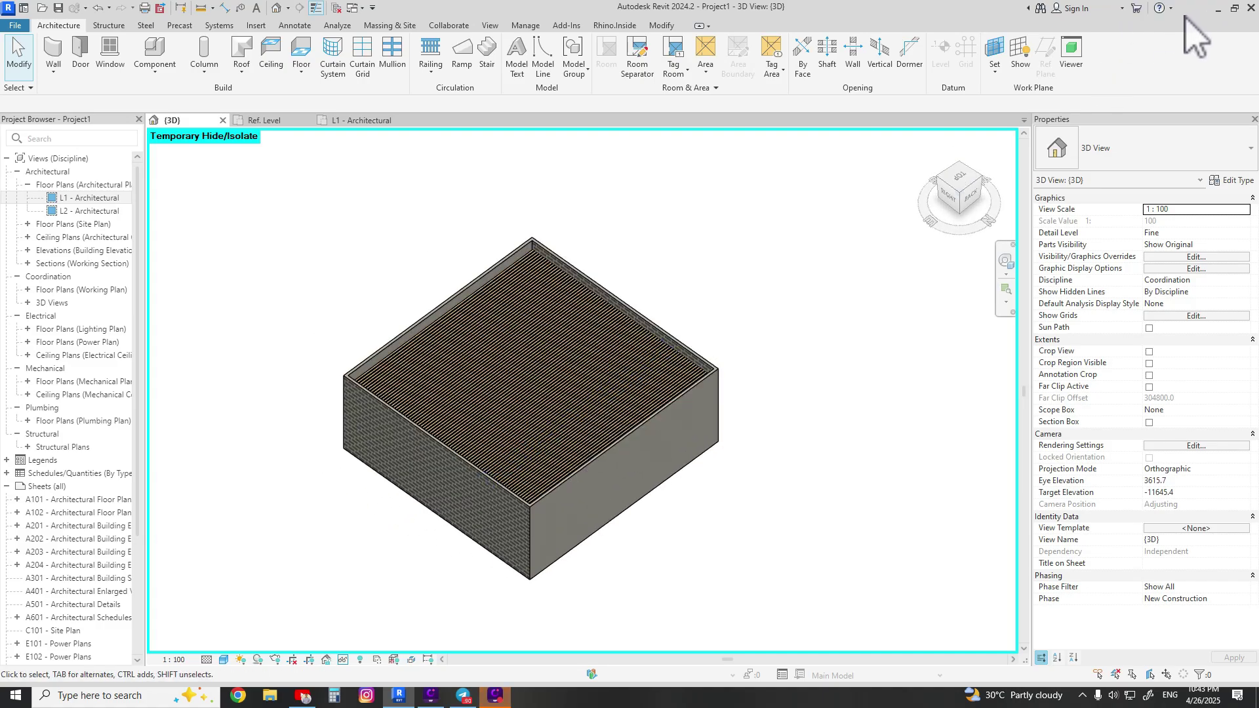
shift+middle_drag(727, 371, 731, 370)
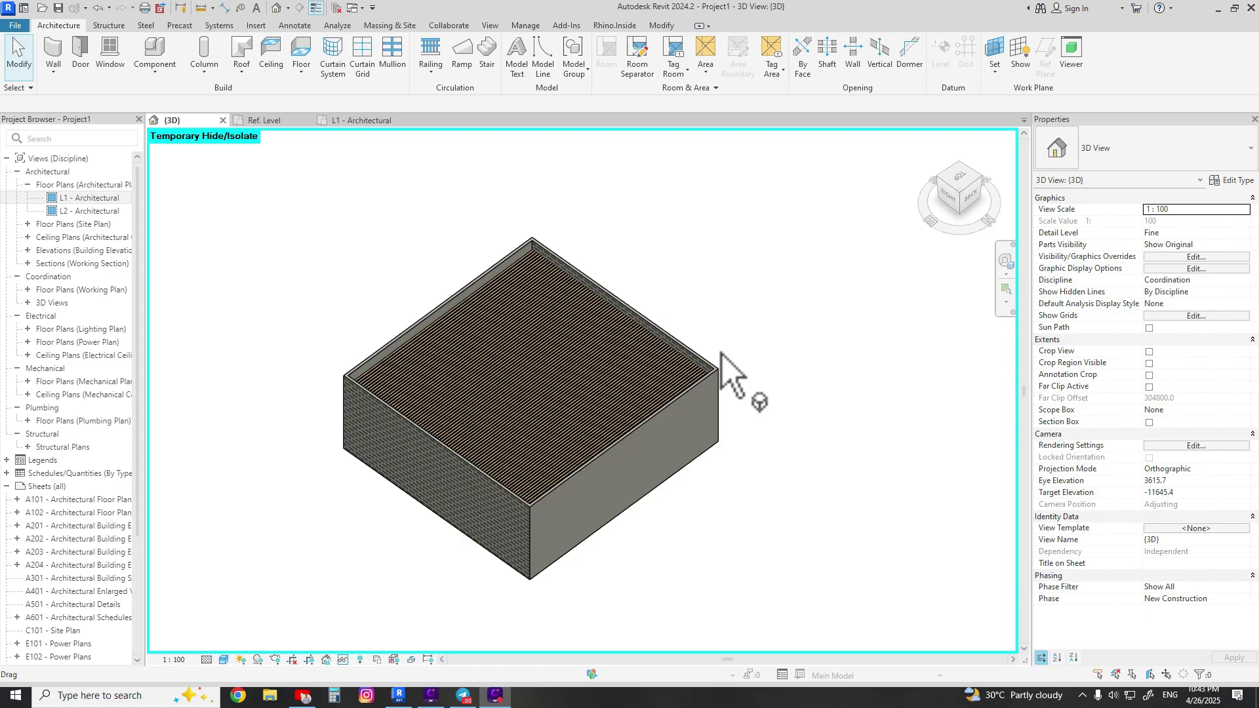